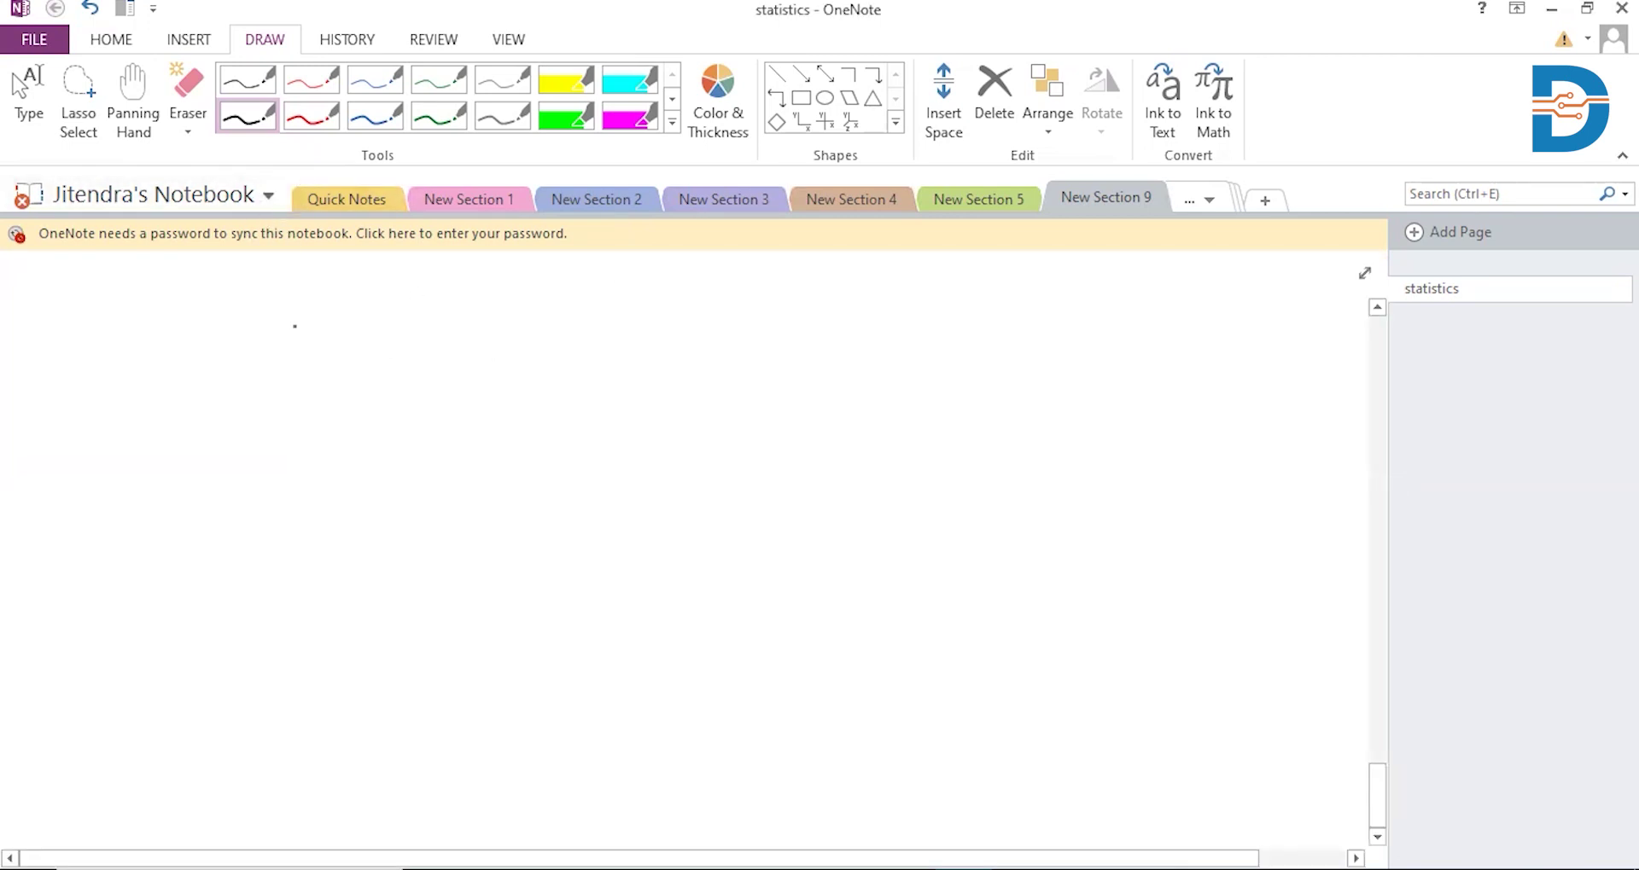
Handwrite "shope → sale → electronic" in black ink across the blank area of the statistics page.
left_click_drag(331, 318, 292, 367)
mouse_move(364, 296)
left_mouse_down()
mouse_move(379, 367)
mouse_move(421, 336)
left_mouse_up()
mouse_move(442, 331)
left_mouse_down()
mouse_move(431, 403)
mouse_move(478, 341)
left_mouse_up()
mouse_move(478, 338)
left_mouse_down()
mouse_move(511, 320)
mouse_move(518, 349)
mouse_move(673, 347)
mouse_move(664, 365)
left_mouse_up()
mouse_move(732, 317)
left_mouse_down()
mouse_move(710, 362)
mouse_move(693, 359)
left_mouse_up()
mouse_move(779, 341)
left_mouse_down()
mouse_move(798, 325)
mouse_move(799, 367)
left_mouse_up()
mouse_move(815, 348)
left_mouse_down()
mouse_move(846, 365)
mouse_move(931, 353)
left_mouse_up()
mouse_move(909, 342)
left_mouse_down()
mouse_move(911, 365)
mouse_move(1028, 371)
left_mouse_up()
mouse_move(1038, 359)
left_mouse_down()
mouse_move(1077, 352)
mouse_move(1082, 369)
left_mouse_up()
mouse_move(1118, 341)
left_mouse_down()
mouse_move(1111, 373)
mouse_move(1135, 376)
left_mouse_up()
mouse_move(1154, 376)
left_mouse_down()
mouse_move(1186, 363)
mouse_move(1188, 334)
left_mouse_up()
mouse_move(1183, 357)
left_mouse_down()
mouse_move(1184, 394)
mouse_move(1196, 359)
mouse_move(1183, 381)
left_mouse_up()
left_click_drag(1207, 384, 1254, 389)
left_click_drag(1263, 344, 1306, 386)
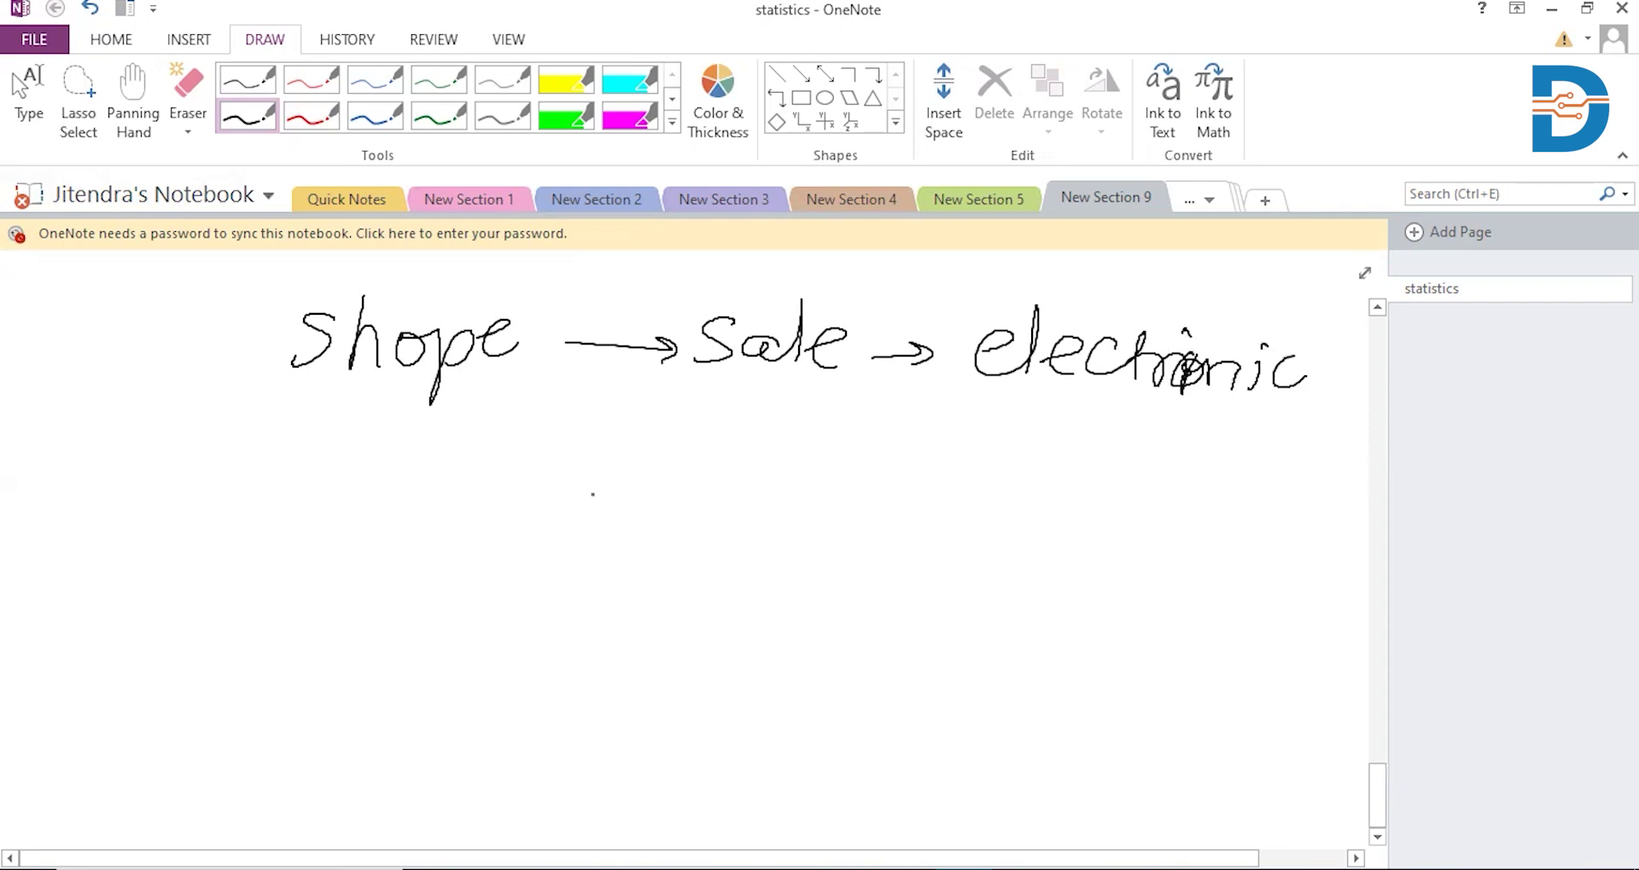
Handwrite the example line "e.g. laptop, tv, wm," below the shop and sale line.
left_click_drag(474, 450, 569, 434)
mouse_move(564, 431)
left_mouse_down()
mouse_move(565, 480)
mouse_move(529, 458)
left_mouse_up()
mouse_move(576, 454)
left_mouse_down()
mouse_move(730, 468)
mouse_move(734, 518)
left_mouse_up()
mouse_move(733, 466)
left_mouse_down()
mouse_move(776, 465)
mouse_move(790, 488)
left_mouse_up()
mouse_move(781, 457)
left_mouse_down()
mouse_move(822, 468)
mouse_move(831, 510)
mouse_move(871, 475)
left_mouse_up()
left_click_drag(899, 491, 893, 508)
mouse_move(969, 444)
left_mouse_down()
mouse_move(973, 471)
mouse_move(996, 463)
left_mouse_up()
mouse_move(990, 460)
left_mouse_down()
mouse_move(1052, 493)
mouse_move(1031, 521)
mouse_move(1051, 492)
mouse_move(1111, 486)
mouse_move(1142, 444)
left_mouse_up()
mouse_move(1167, 495)
left_mouse_down()
mouse_move(1203, 465)
mouse_move(1222, 493)
left_mouse_up()
left_click_drag(1255, 494, 1248, 508)
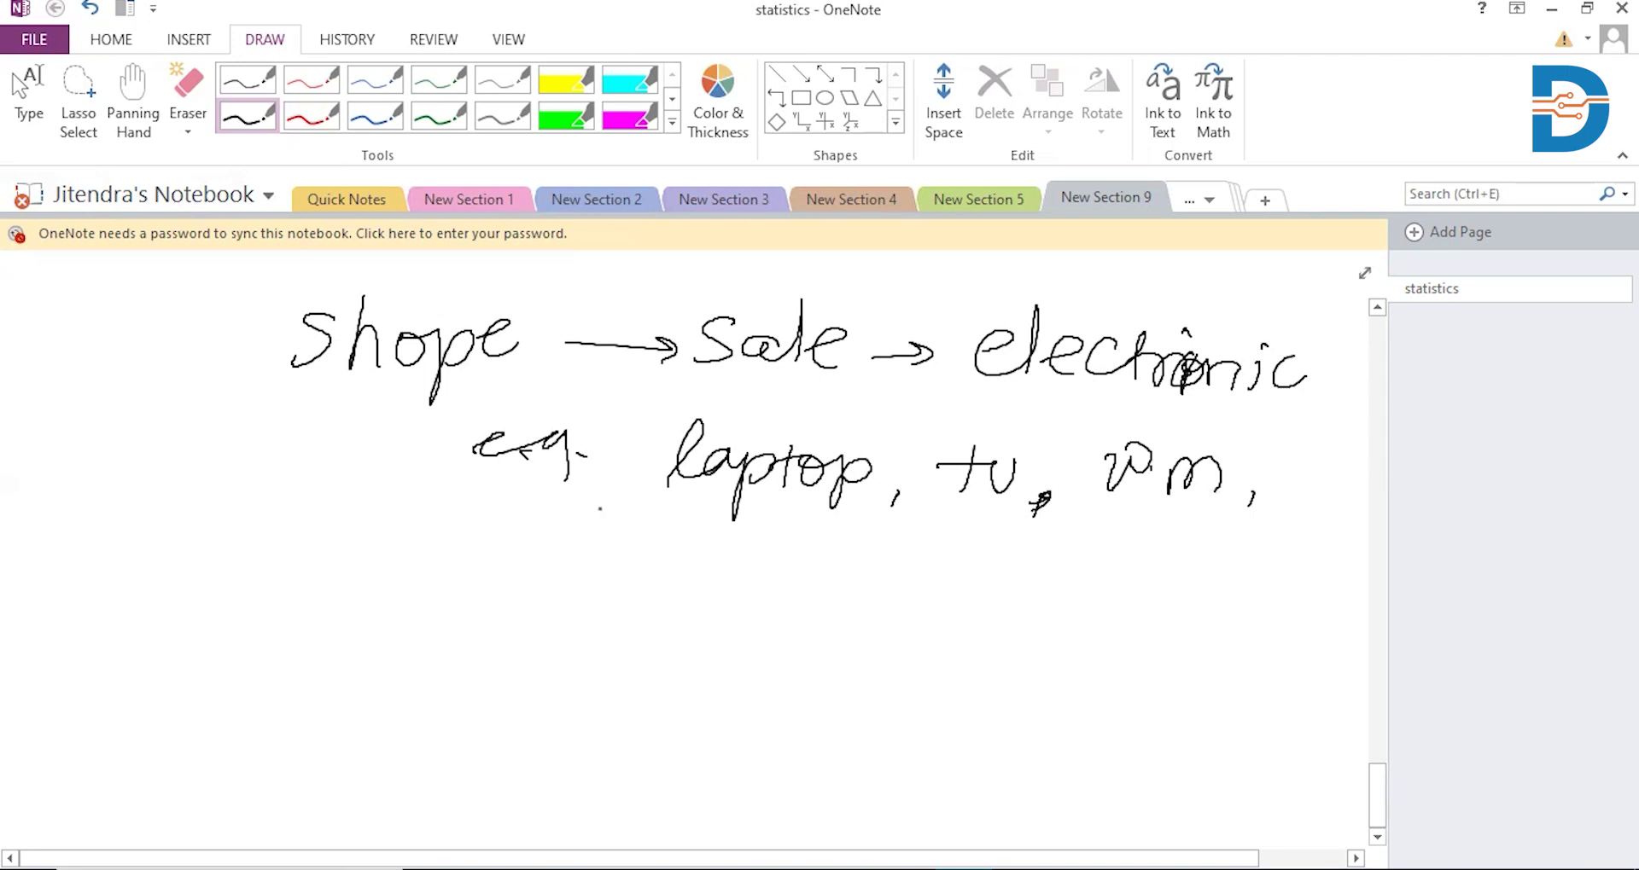
Handwrite "AC etc" below the example items to finish the product list.
mouse_move(688, 595)
left_mouse_down()
mouse_move(708, 553)
mouse_move(727, 591)
left_mouse_up()
left_click_drag(693, 577, 726, 575)
left_click_drag(773, 563, 777, 587)
left_click_drag(876, 582, 930, 597)
mouse_move(914, 567)
left_mouse_down()
mouse_move(940, 563)
mouse_move(977, 598)
left_mouse_up()
left_click(999, 583)
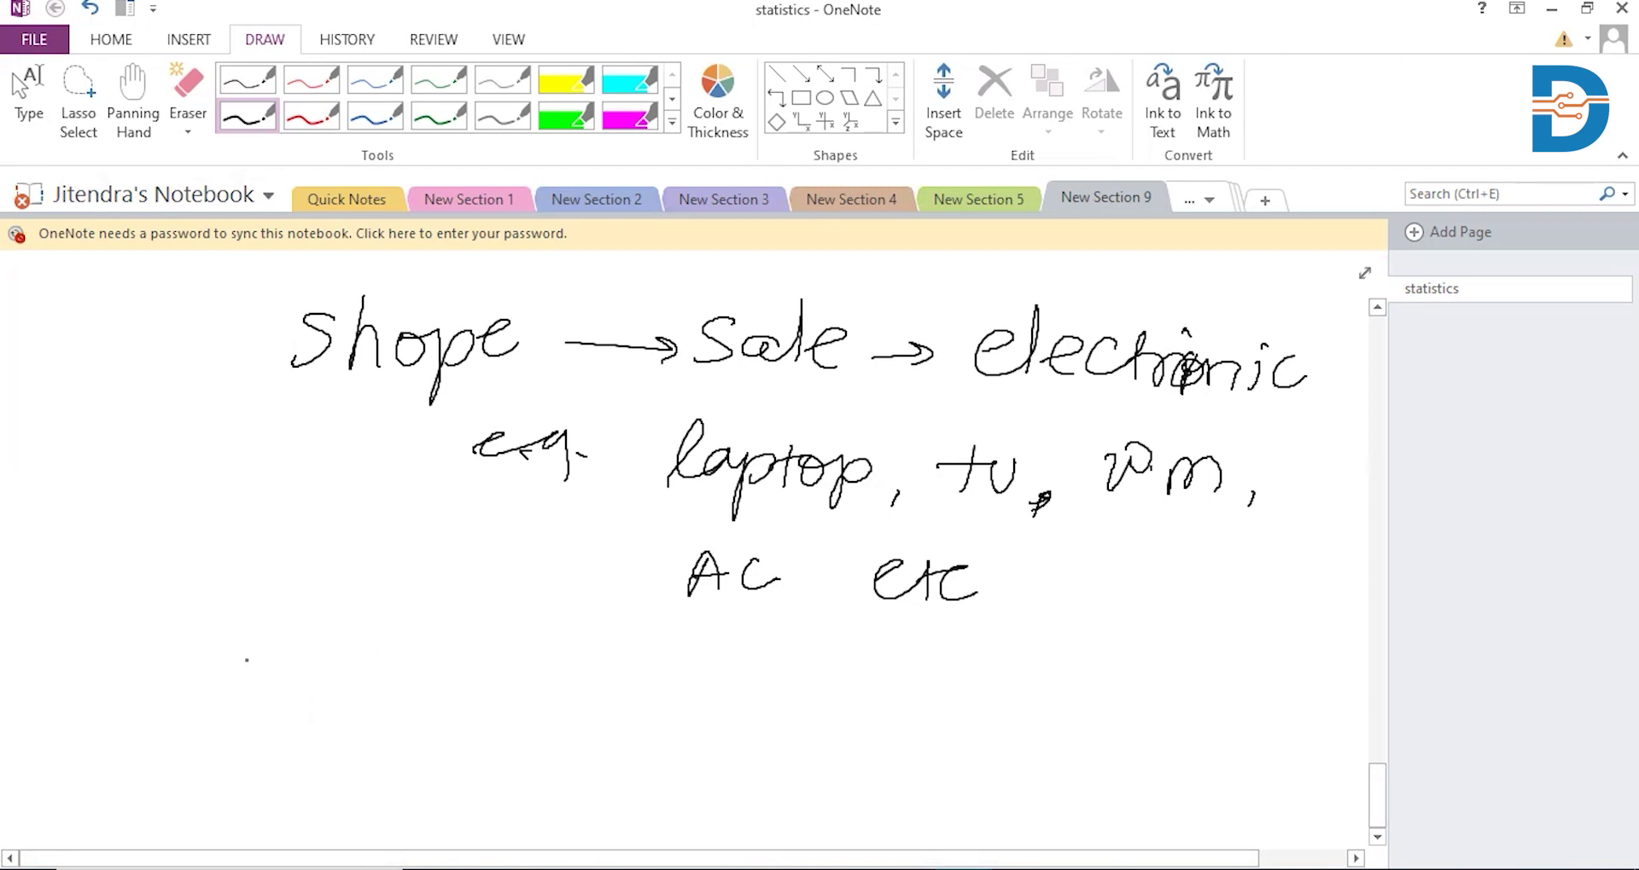
Handwrite "sale → 100% → el" on a line below the product examples.
left_click_drag(254, 696, 282, 698)
mouse_move(322, 676)
left_mouse_down()
mouse_move(329, 698)
mouse_move(352, 638)
left_mouse_up()
left_click_drag(353, 678, 454, 690)
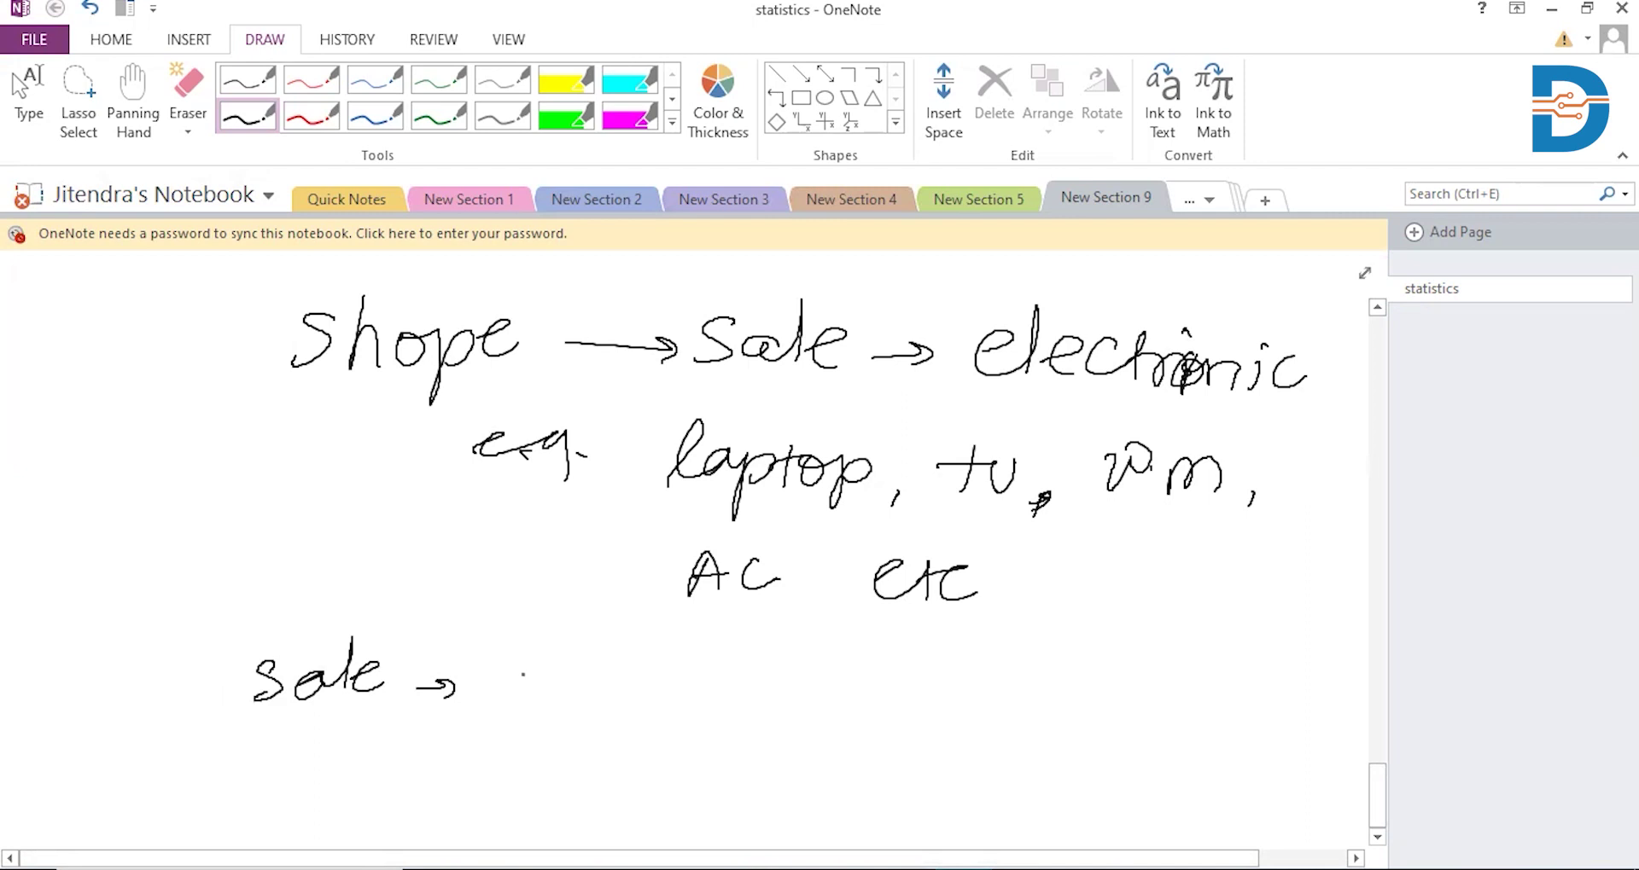
mouse_move(528, 671)
left_mouse_down()
mouse_move(530, 697)
mouse_move(583, 672)
mouse_move(607, 702)
left_mouse_up()
left_click_drag(688, 685, 851, 669)
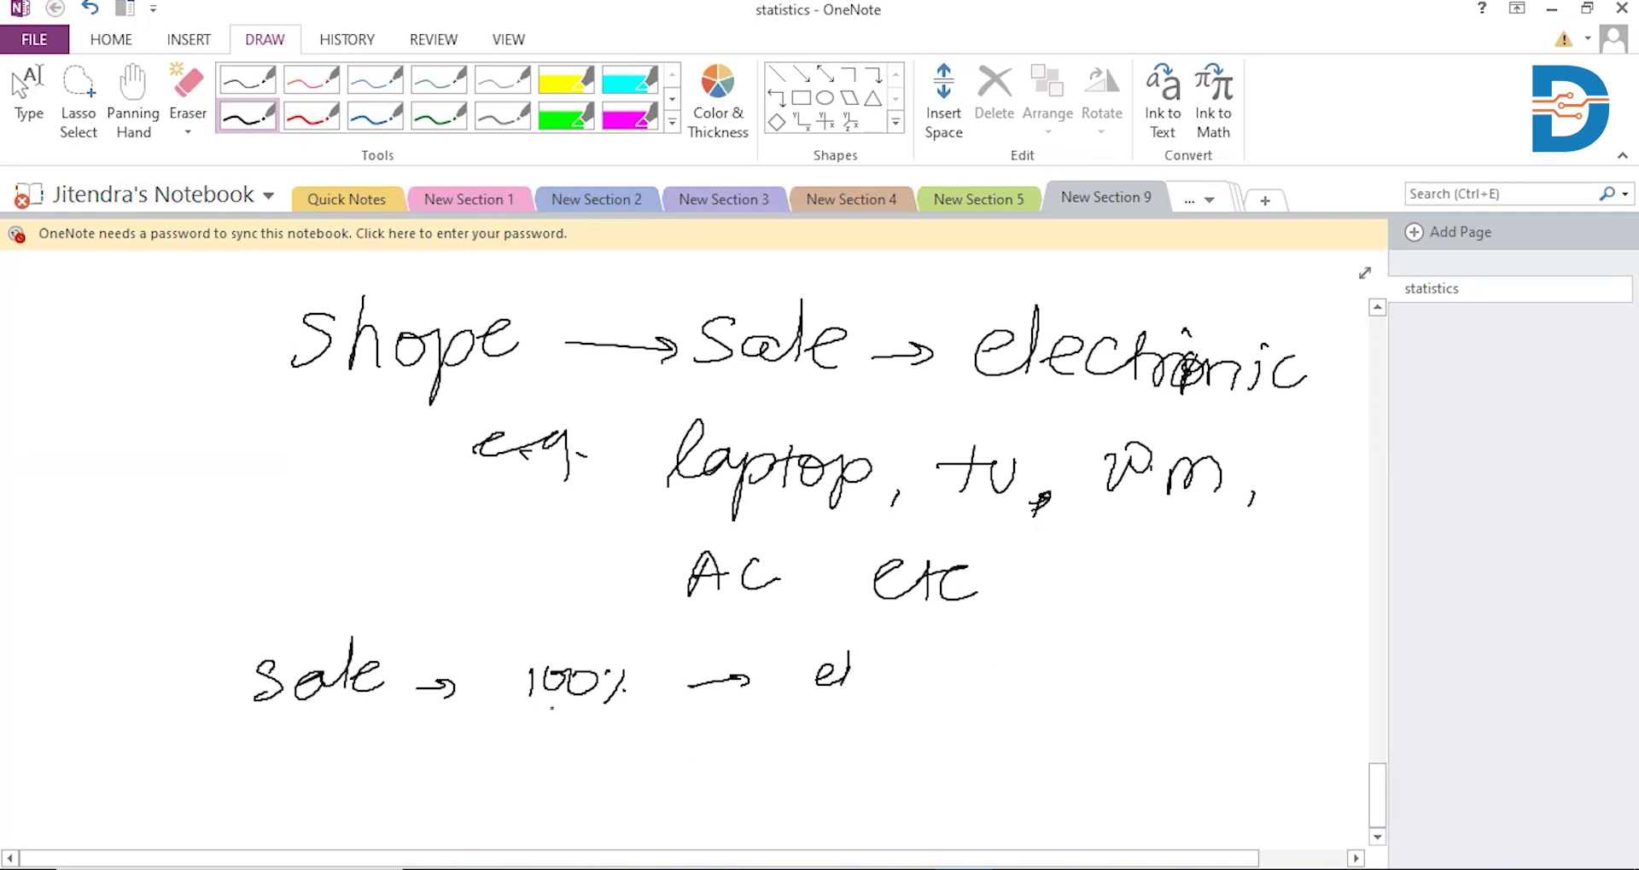
Draw branches from "100%" down to handwritten labels laptop, tv, wm and AC, followed by trailing dashes.
left_click_drag(553, 700, 474, 737)
left_click_drag(362, 779, 474, 764)
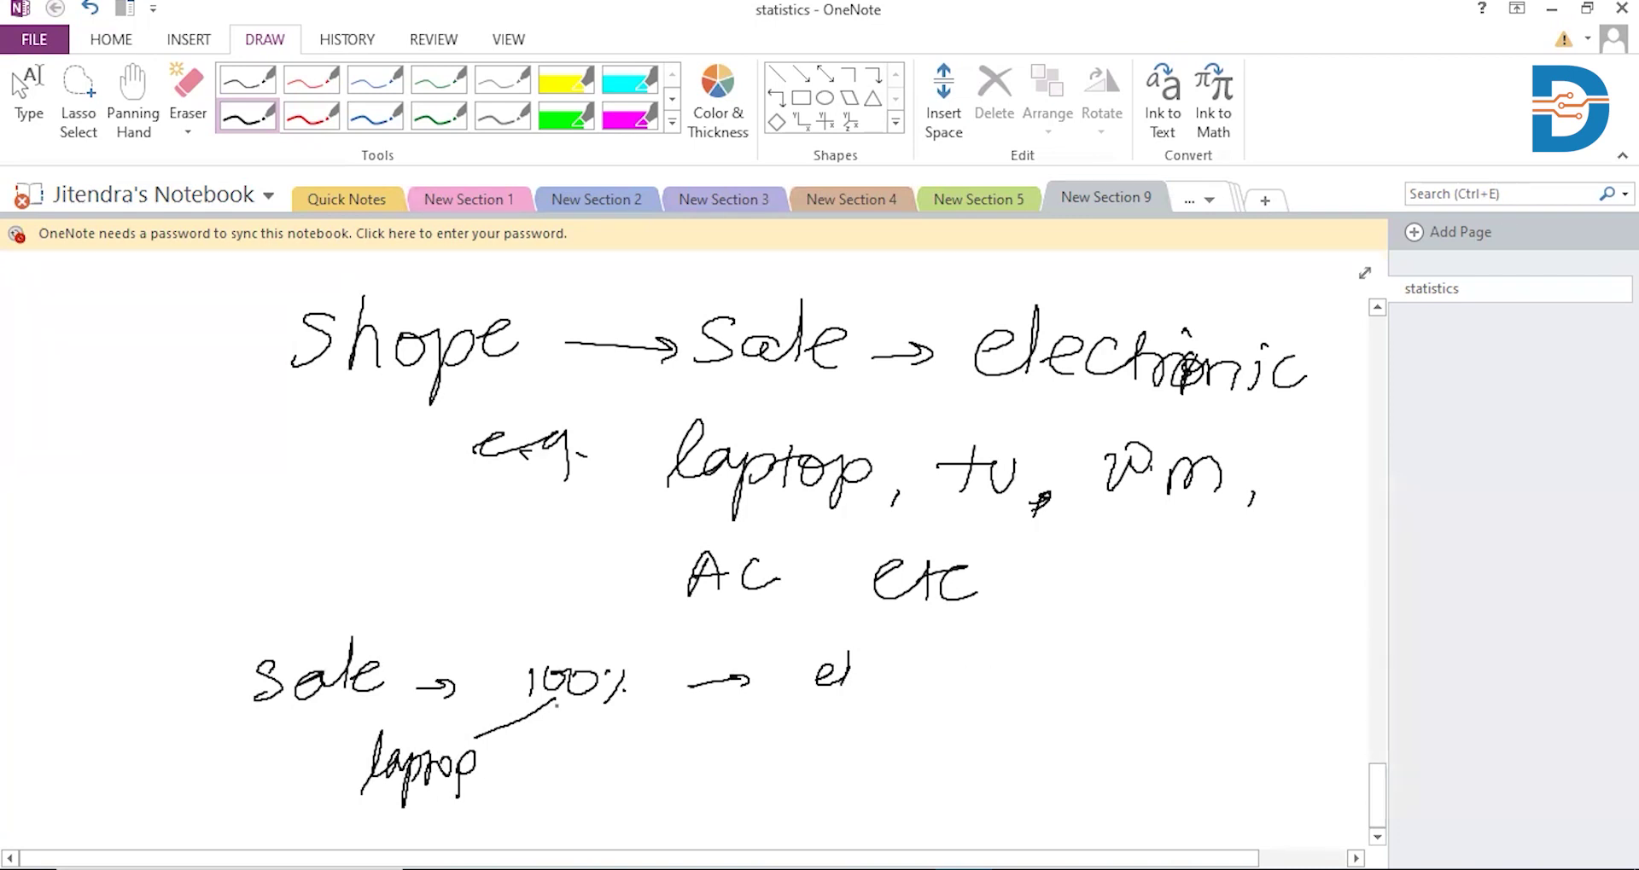
left_click_drag(556, 702, 570, 777)
left_click_drag(553, 754, 721, 751)
mouse_move(609, 709)
left_mouse_down()
mouse_move(744, 753)
mouse_move(740, 779)
left_mouse_up()
left_click_drag(746, 743, 770, 758)
mouse_move(793, 755)
left_mouse_down()
mouse_move(799, 773)
mouse_move(892, 753)
left_mouse_up()
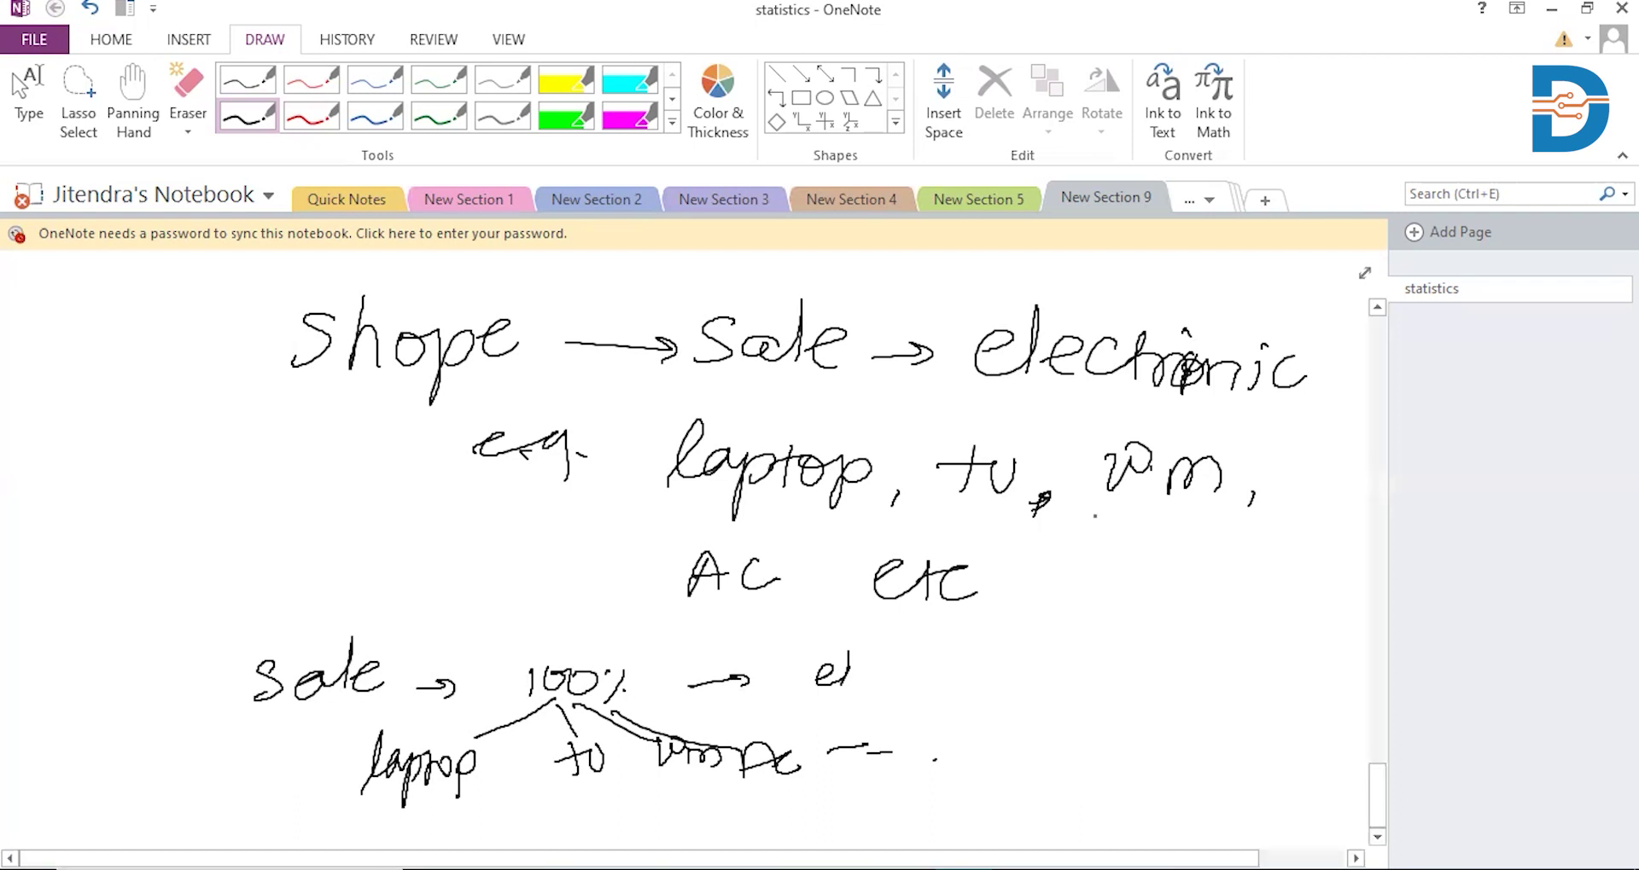
Switch to the RecordSample workbook in Excel and look through the entries of the Product Sub Category column.
key("alt+Tab")
key("alt+Tab")
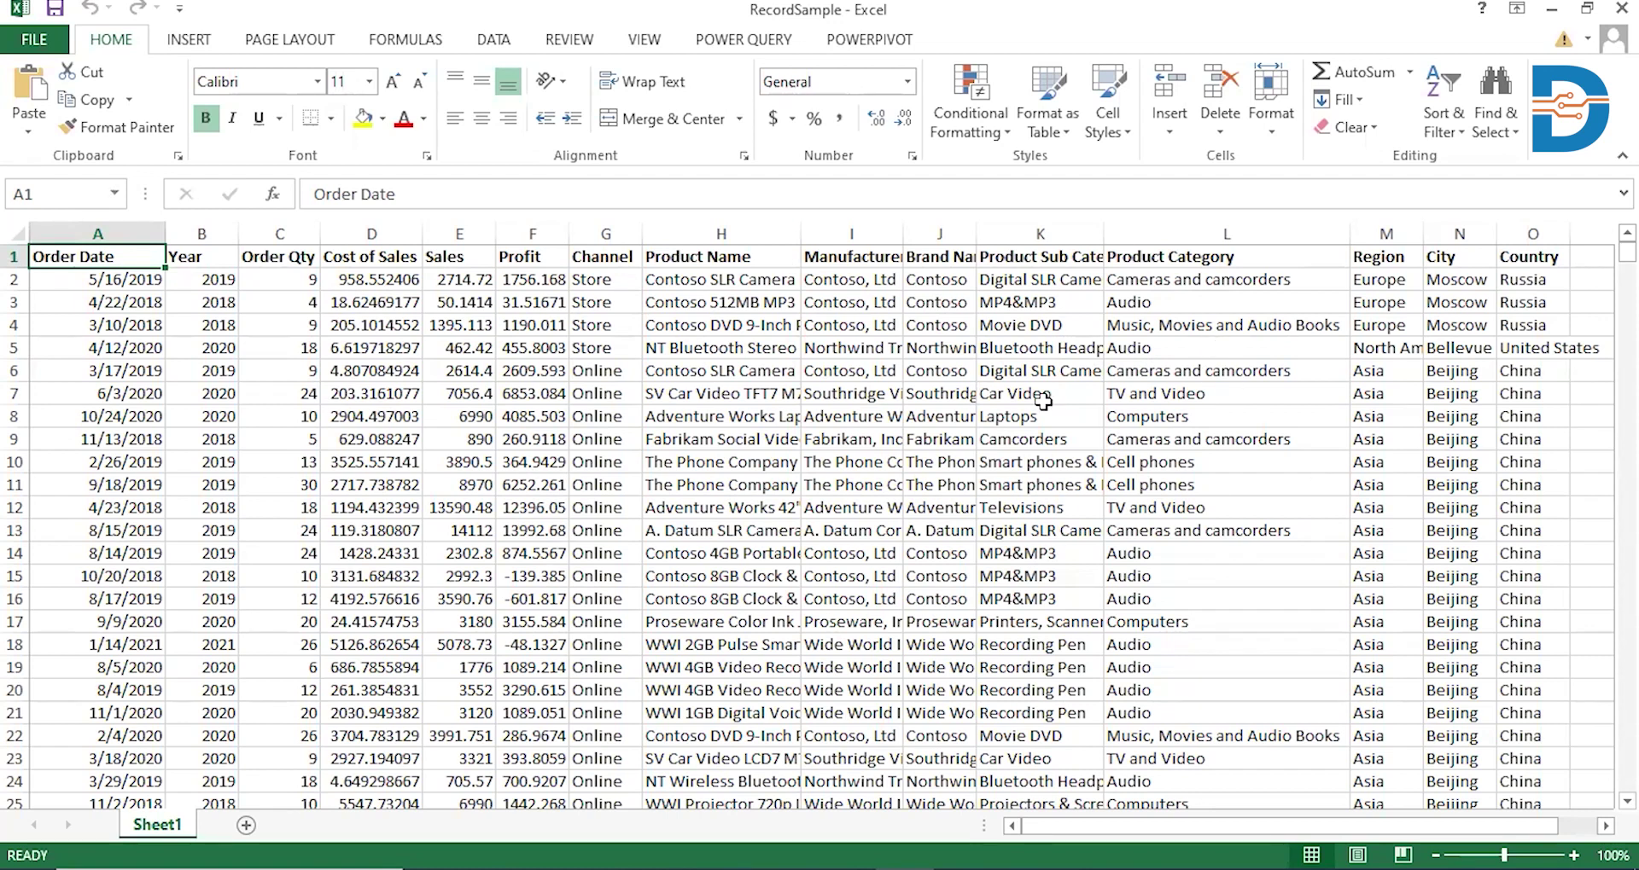
left_click(1028, 255)
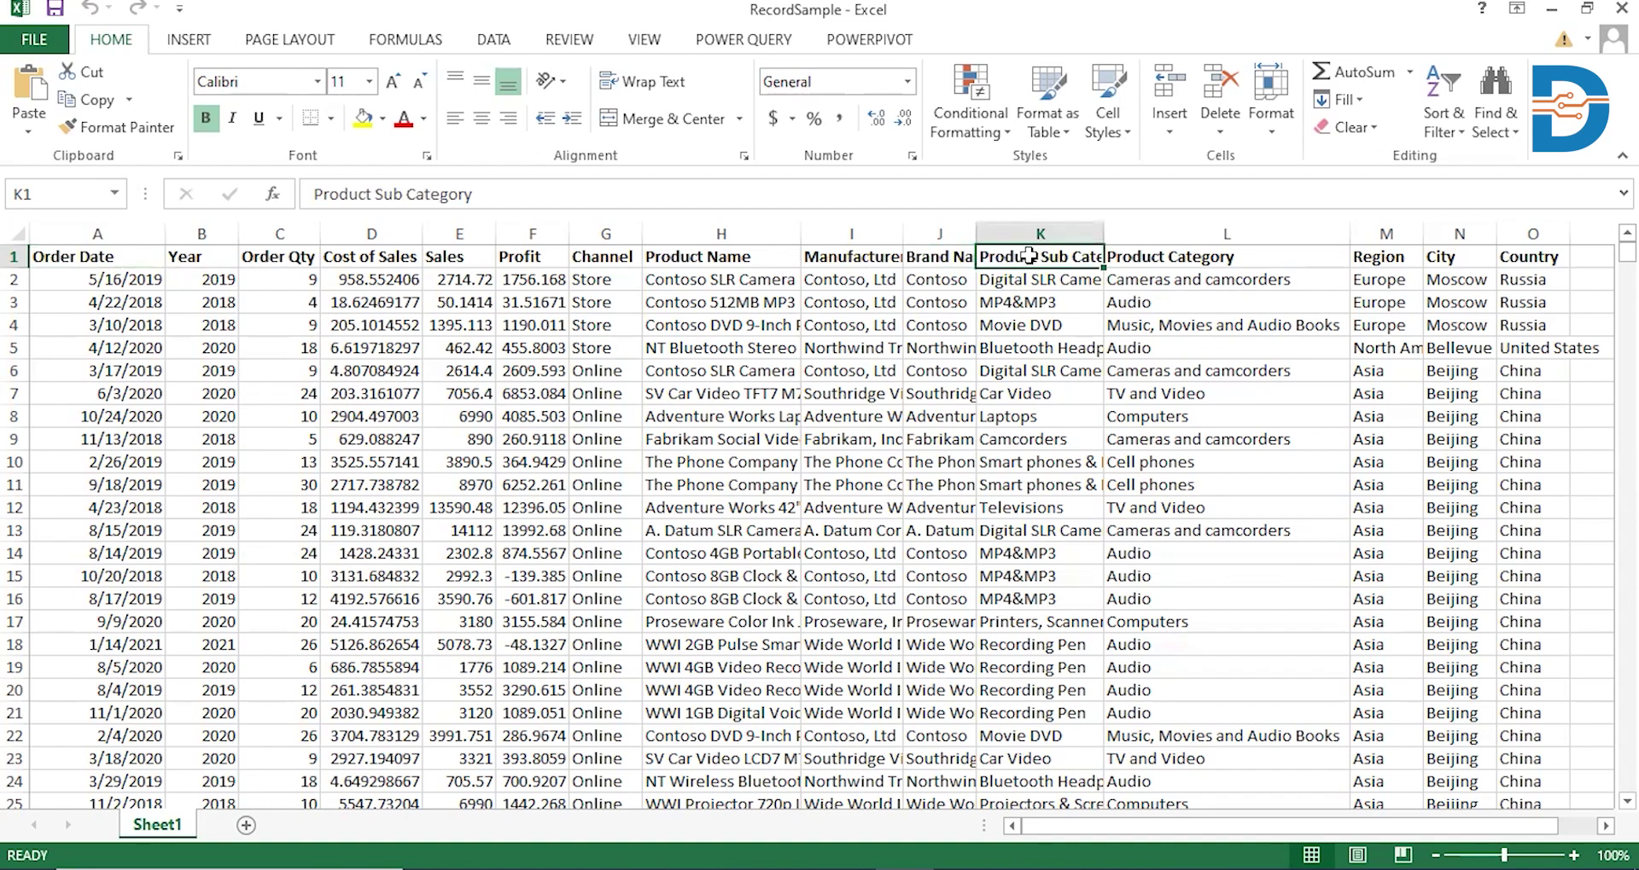
key("Down")
key("Down")
key("Down")
key("Down")
key("Down")
key("Down")
key("Down")
key("Down")
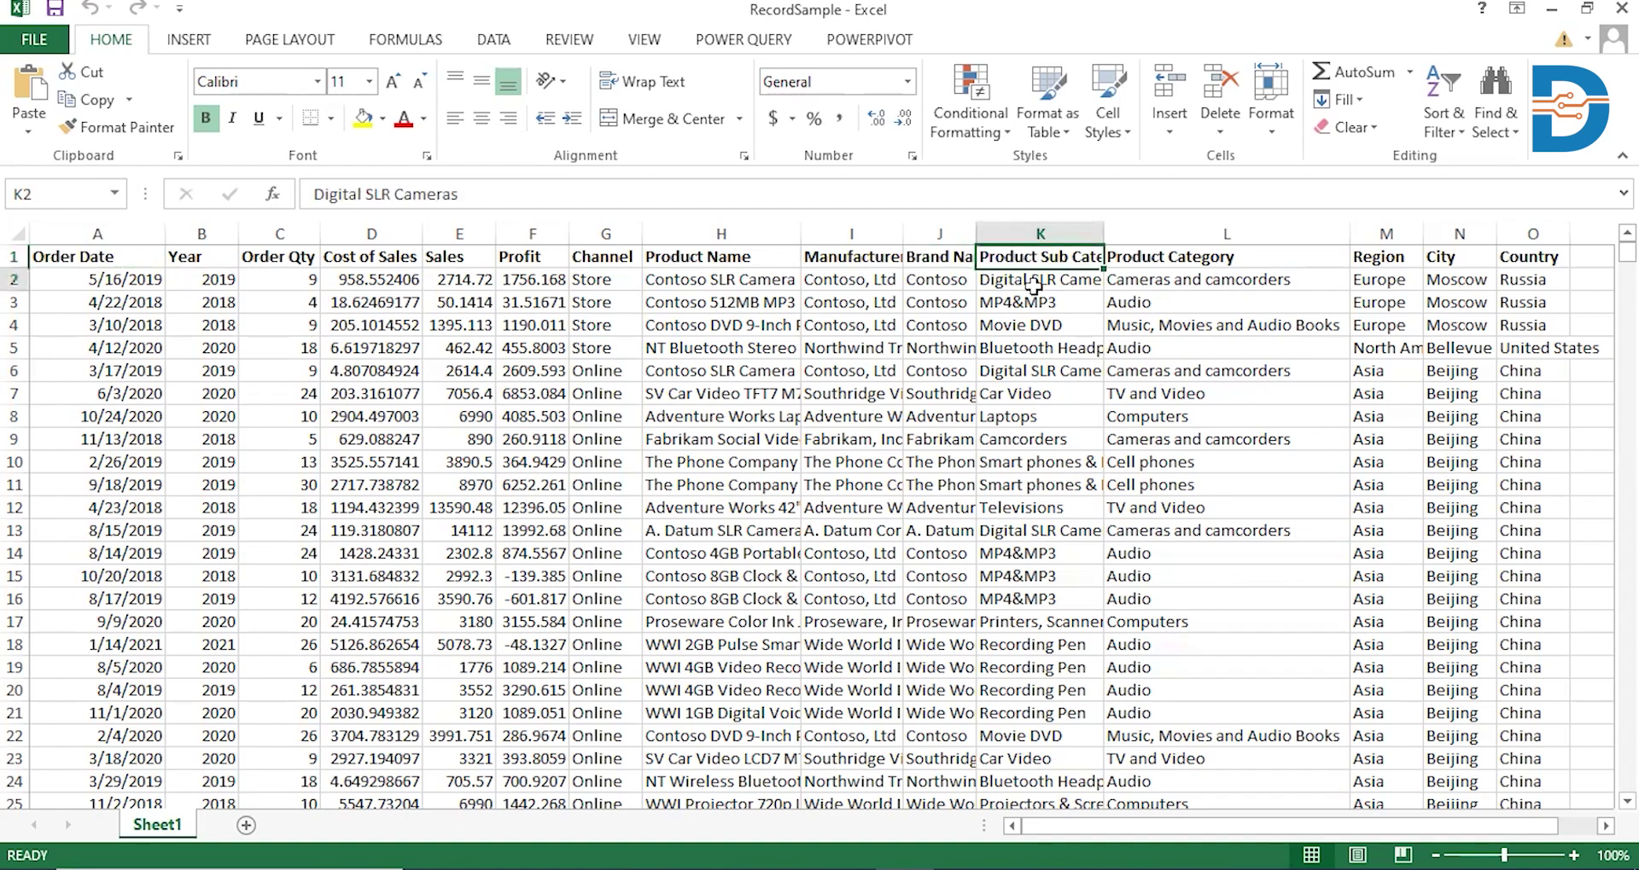
key("Down")
key("Down")
key("Down")
key("Down")
key("Down")
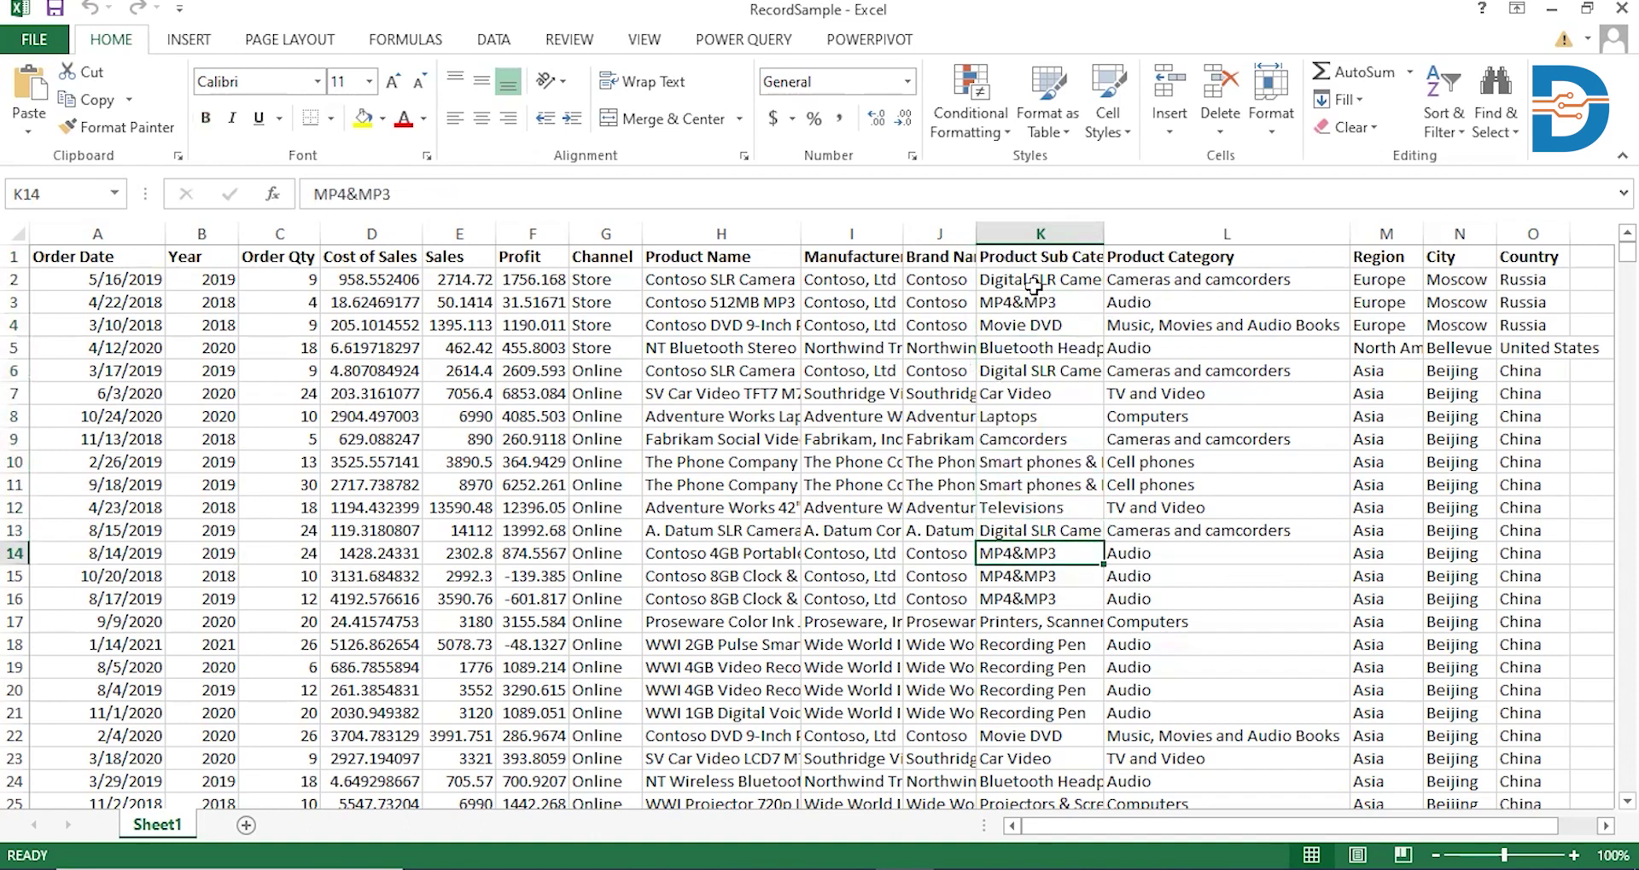
key("Up")
key("Up")
key("Up")
key("Up")
key("Up")
key("Up")
key("Up")
key("Up")
key("Up")
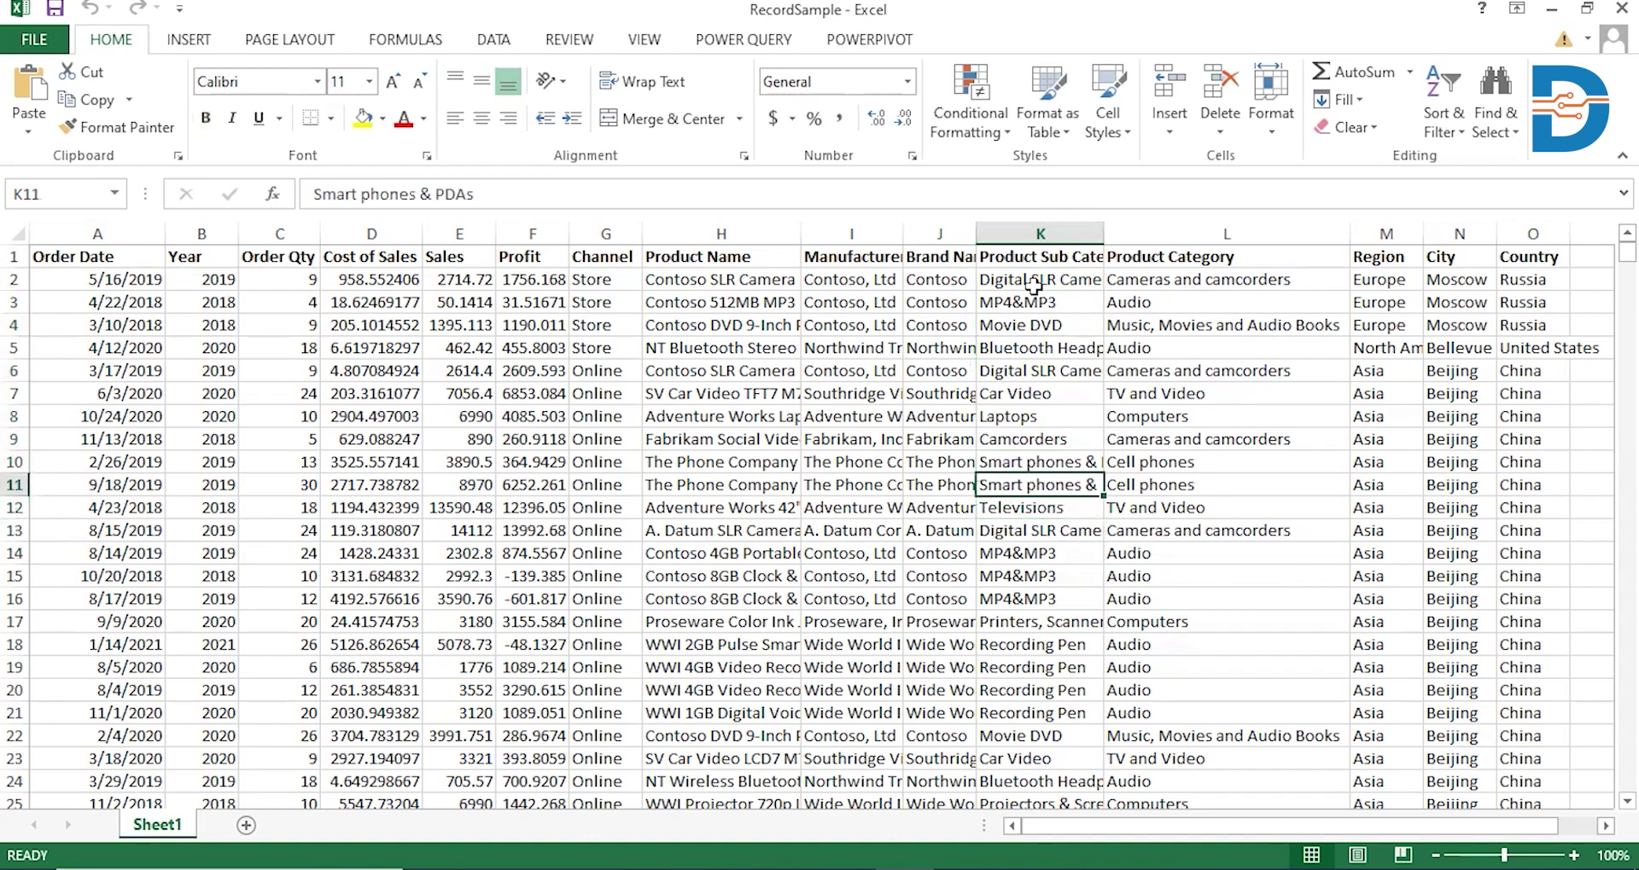
key("Up")
key("Up")
key("Up")
Look through the values in the Sales column and return to its first data row.
key("Left")
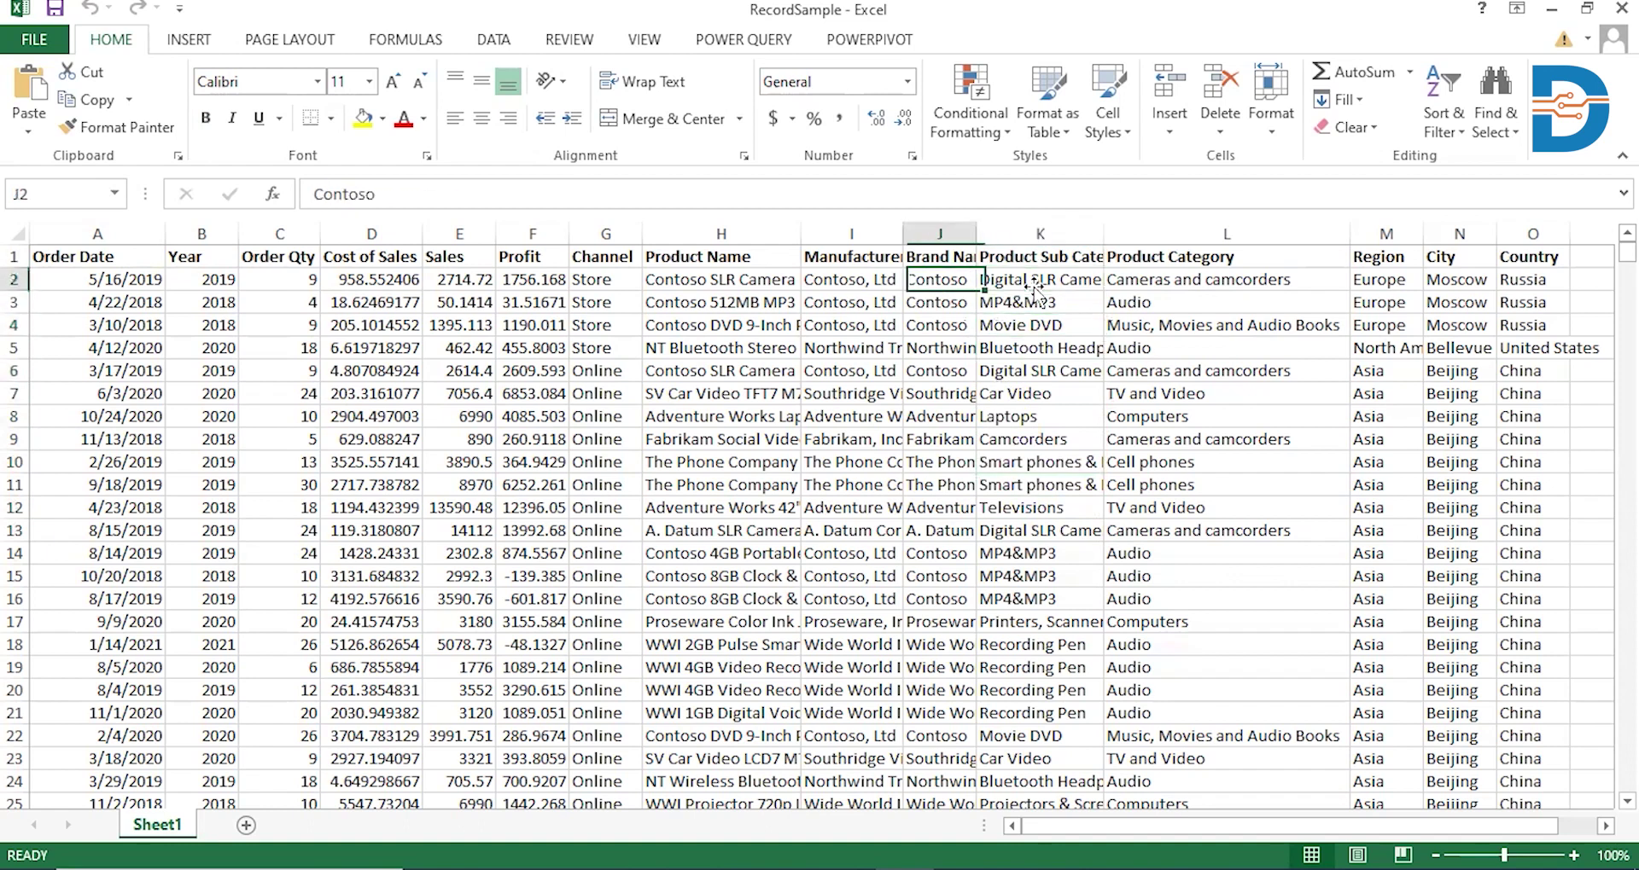
key("Left")
key("Left")
key("Left")
key("Left")
key("Left")
key("Left")
key("Right")
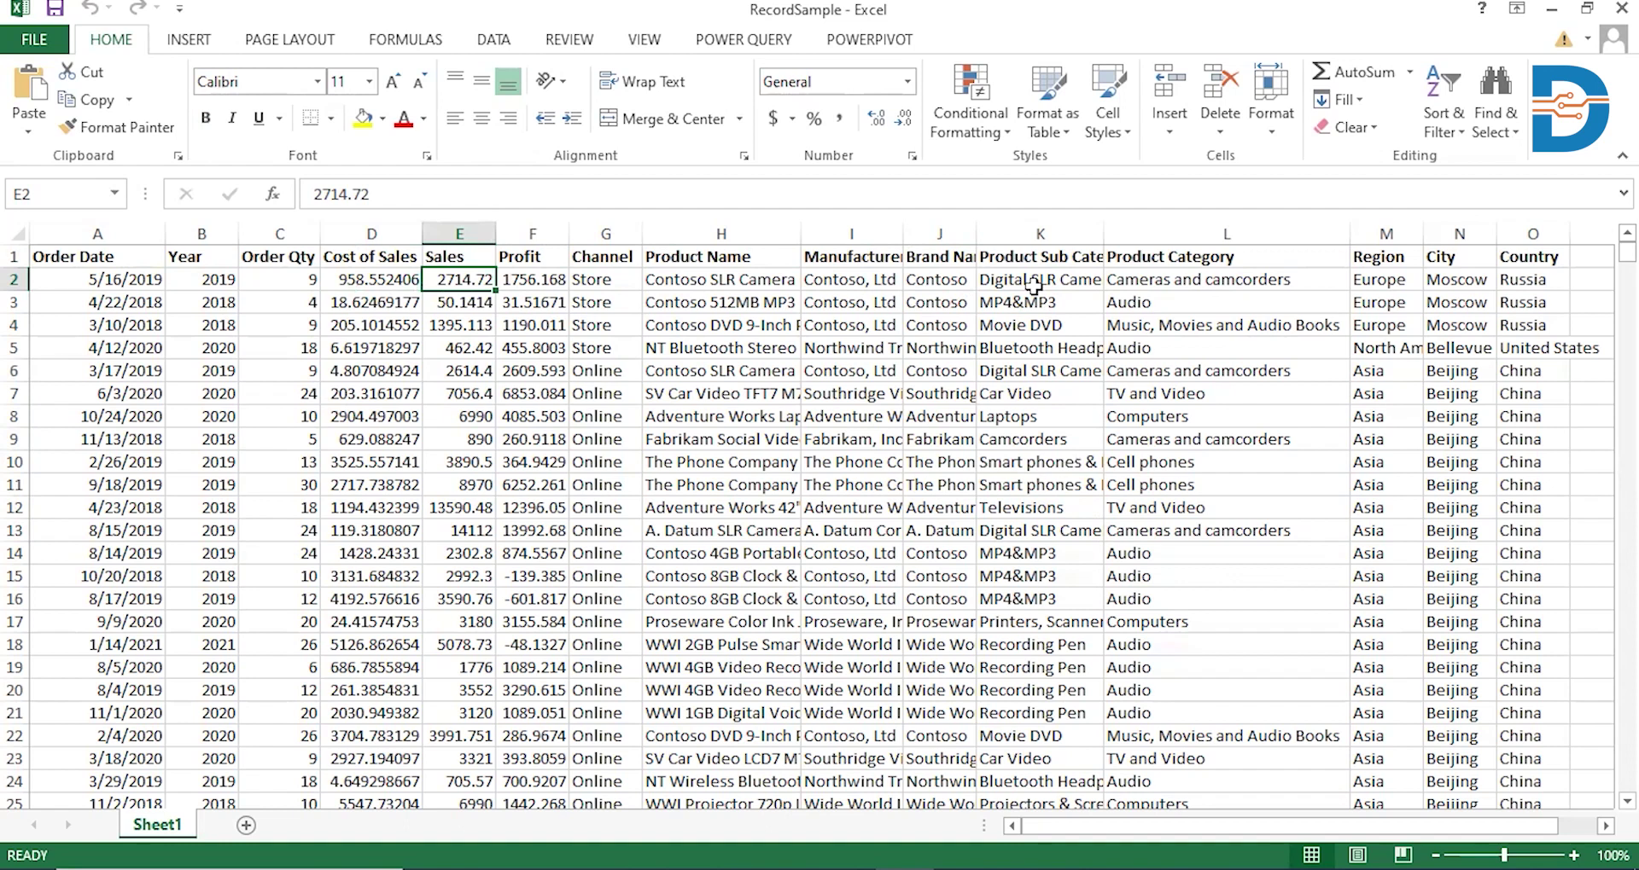
key("Down")
key("Down")
key("Down")
key("Down")
key("Down")
key("Down")
key("Down")
key("Down")
key("Down")
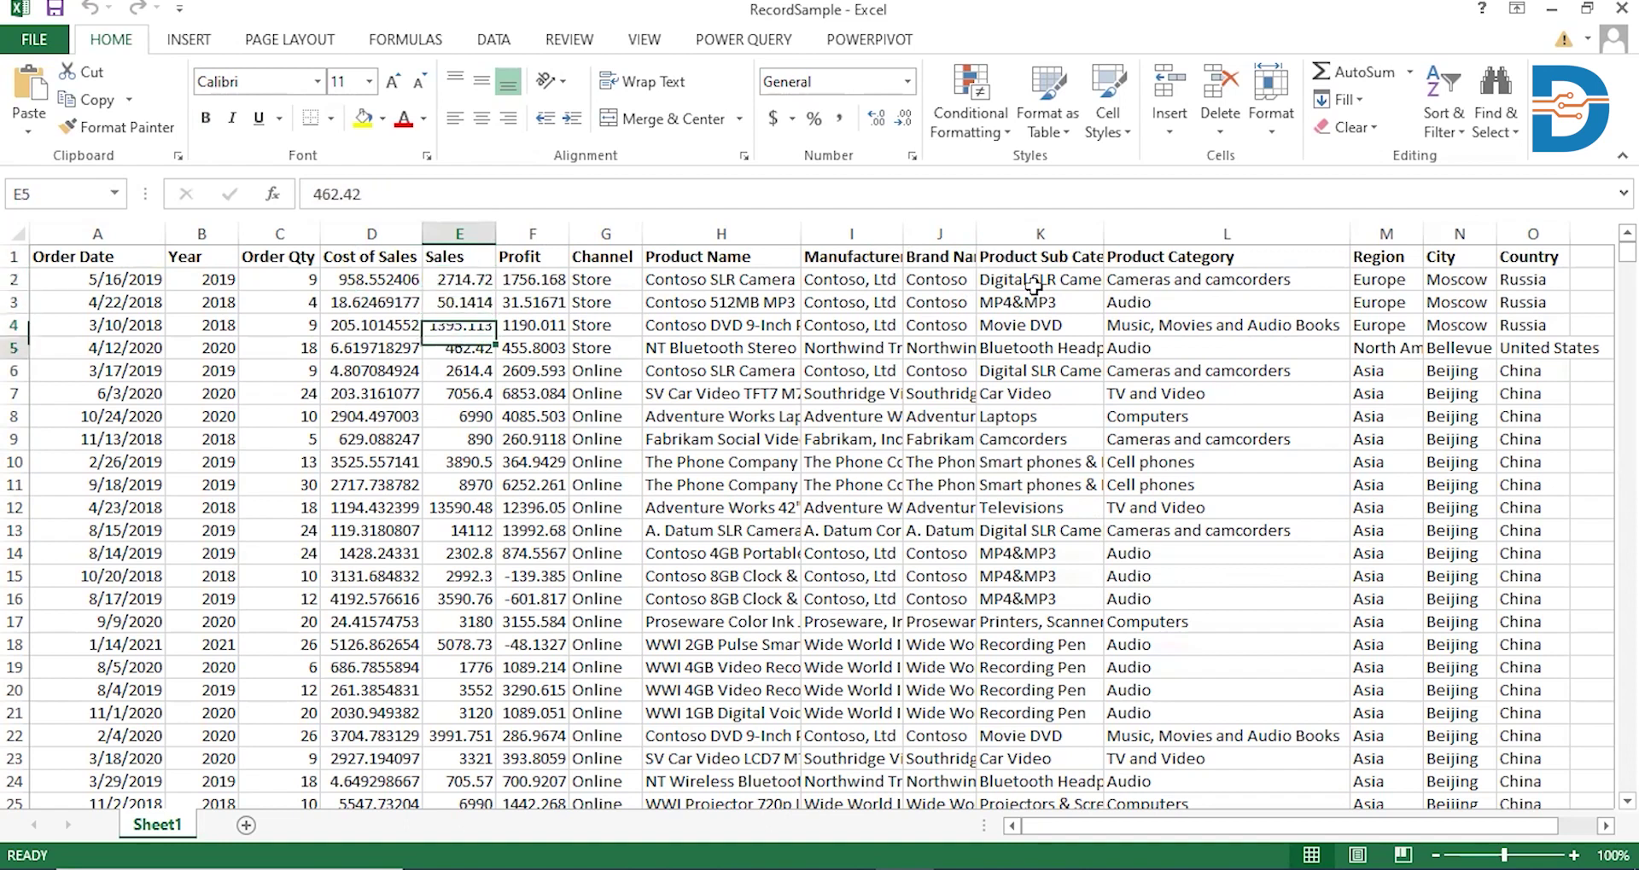
key("Down")
key("Down")
key("Down")
key("Down")
key("Down")
key("Down")
key("Down")
key("Down")
key("Down")
key("Down")
key("Down")
key("Down")
key("Down")
key("Down")
key("Down")
key("Down")
key("Down")
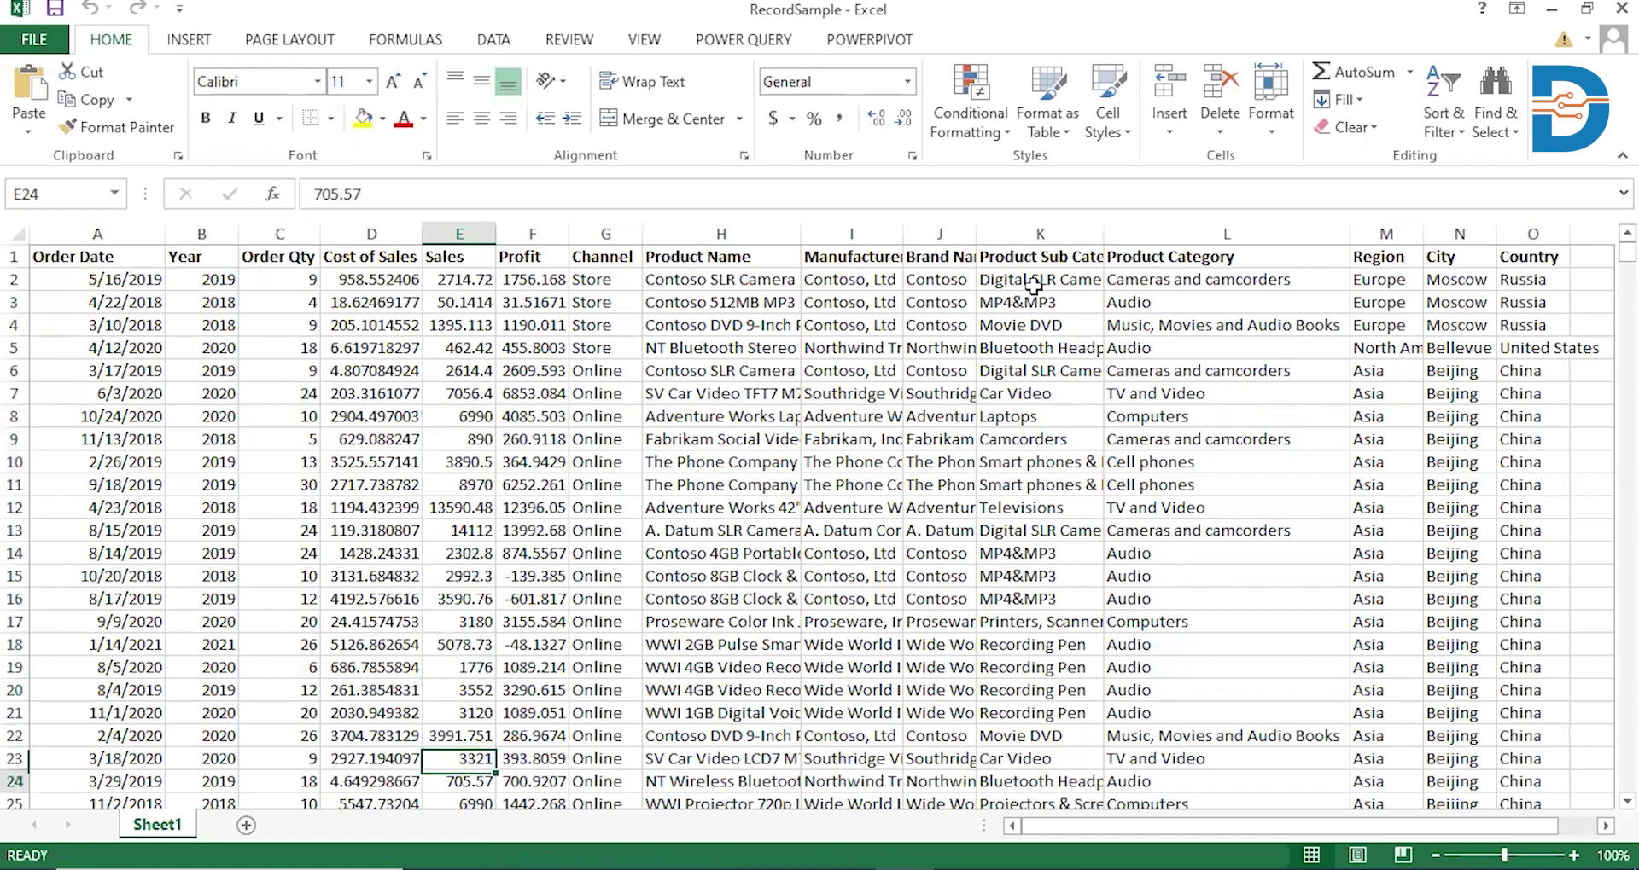
key("Up")
key("Up")
key("Up")
key("Up")
key("Up")
key("Up")
key("Up")
key("Up")
key("Up")
key("Up")
key("Up")
key("Up")
key("Up")
key("Up")
key("Up")
key("Up")
key("Up")
key("Up")
key("Up")
key("Up")
key("Up")
key("Up")
key("Up")
key("Up")
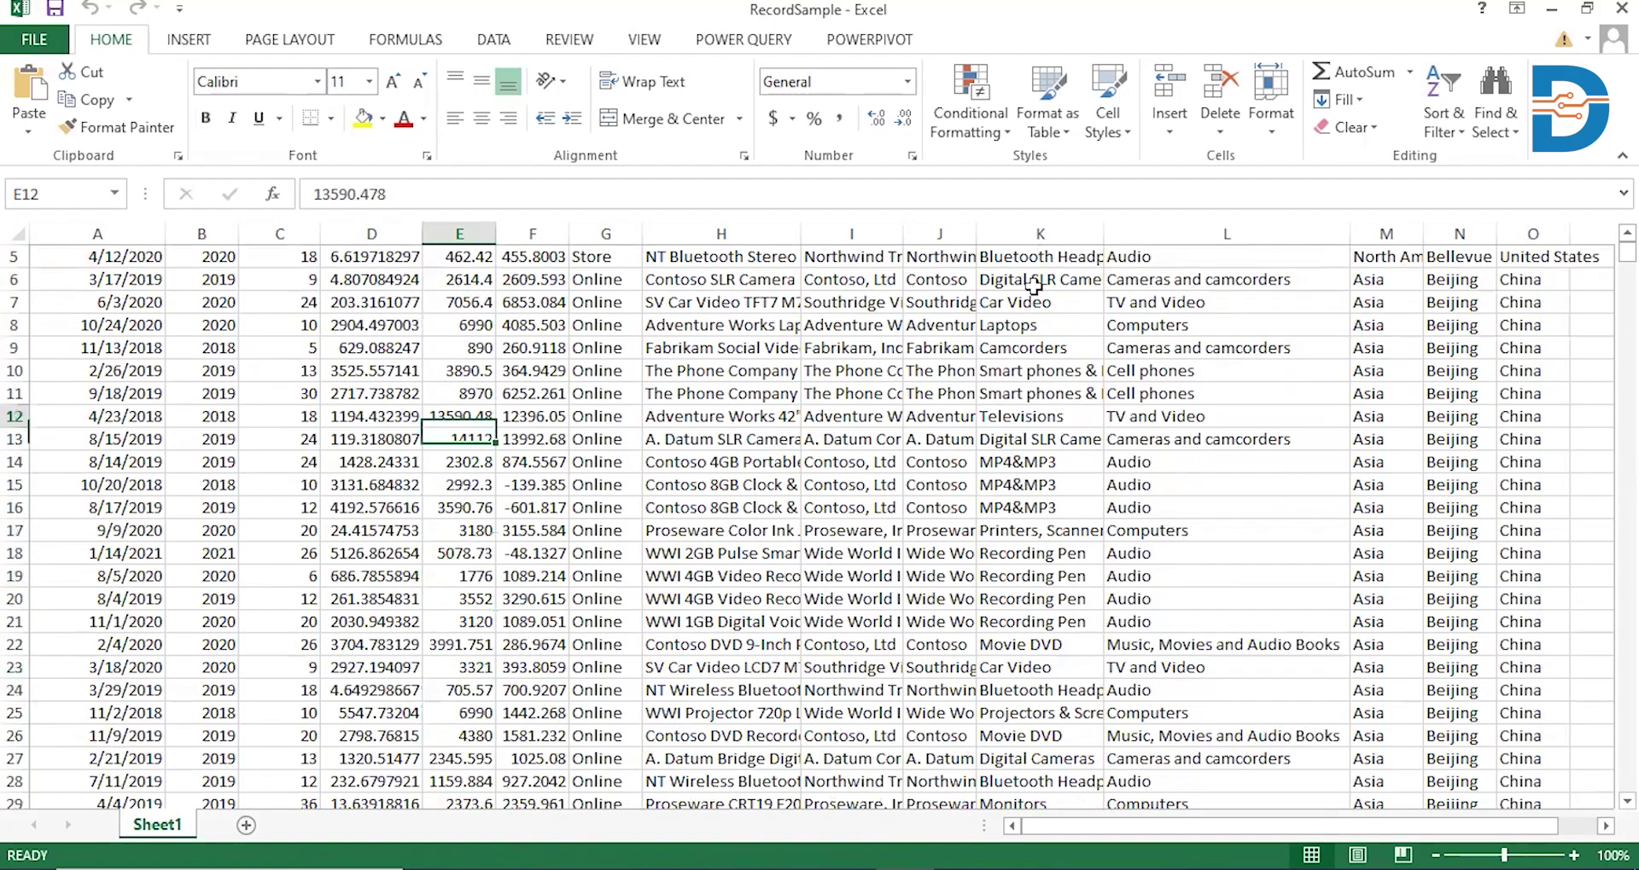
key("Down")
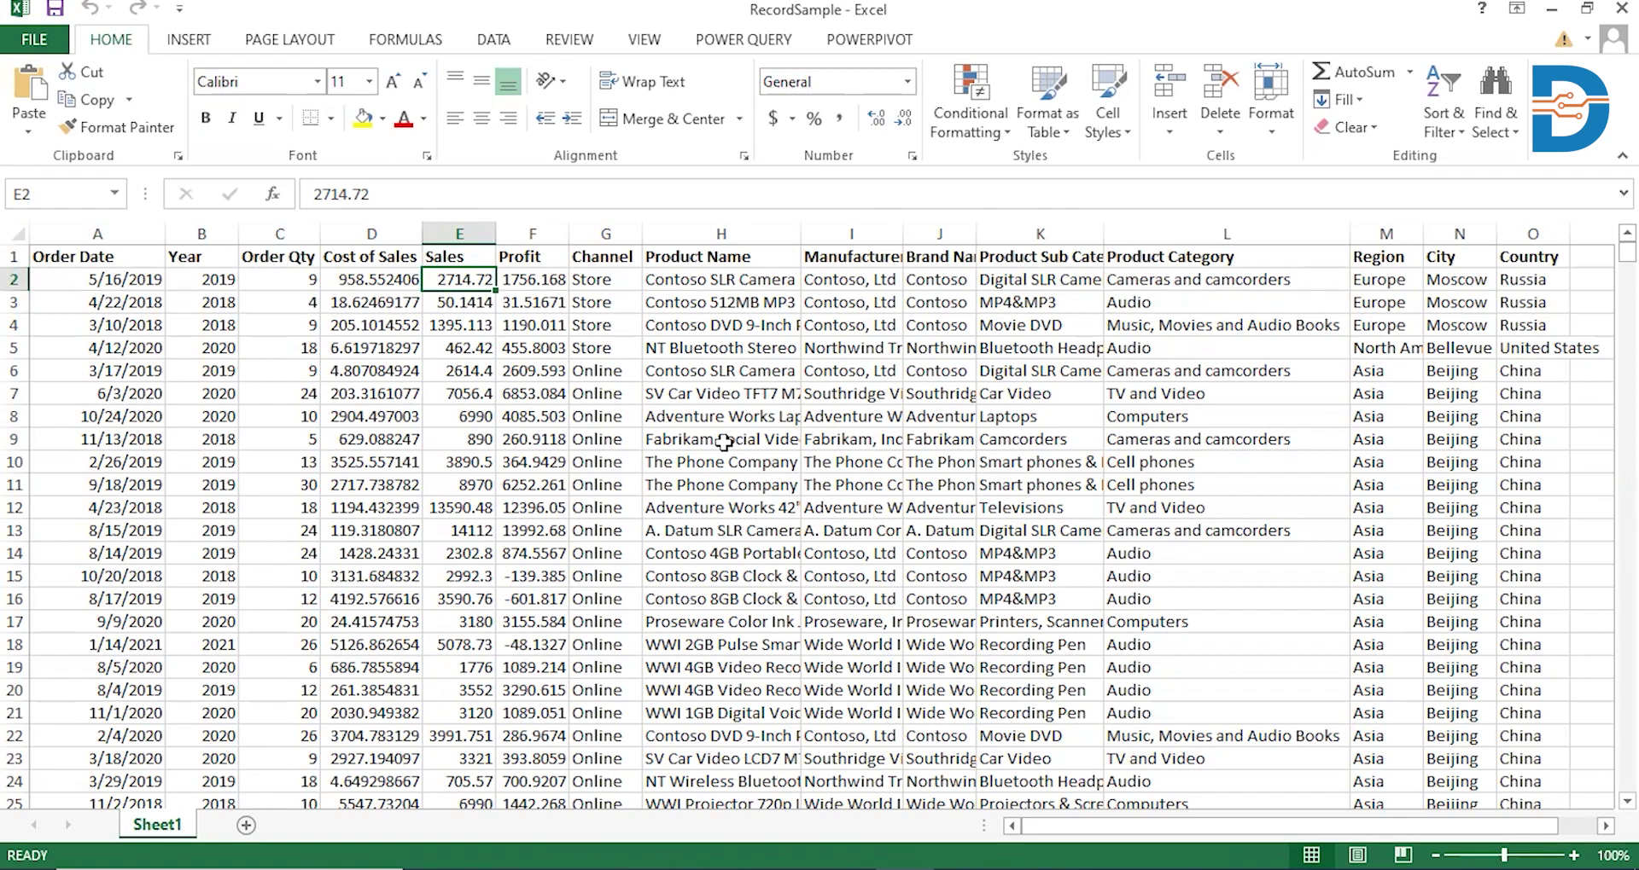
Create a PivotTable on a new worksheet from the data range Sheet1!$A$1:$O$15001.
left_click(189, 40)
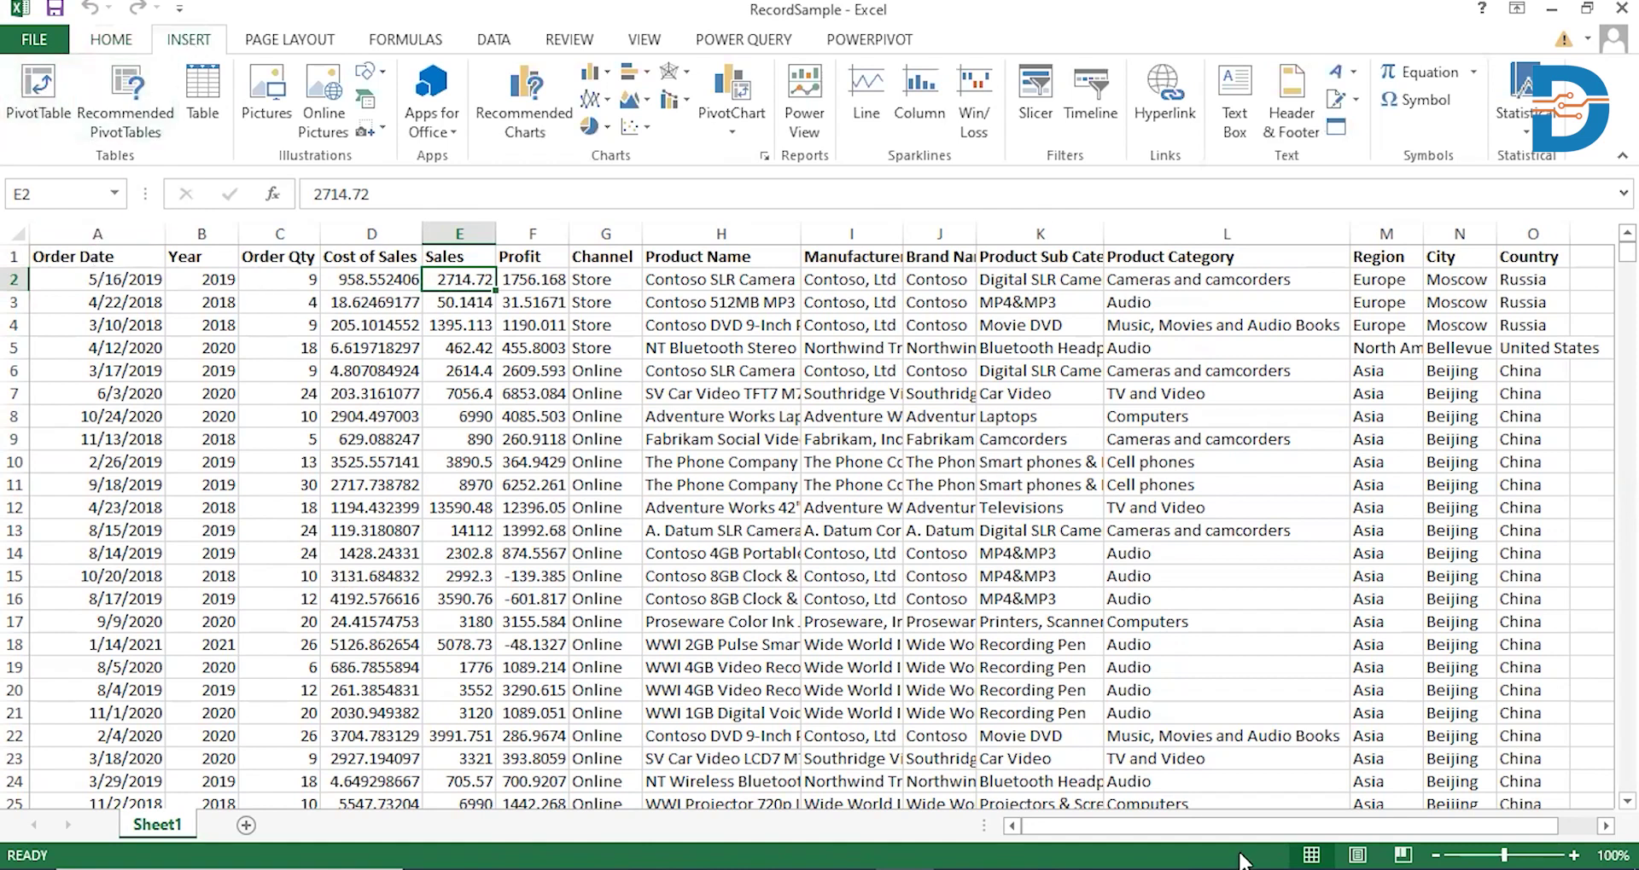
left_click(129, 255)
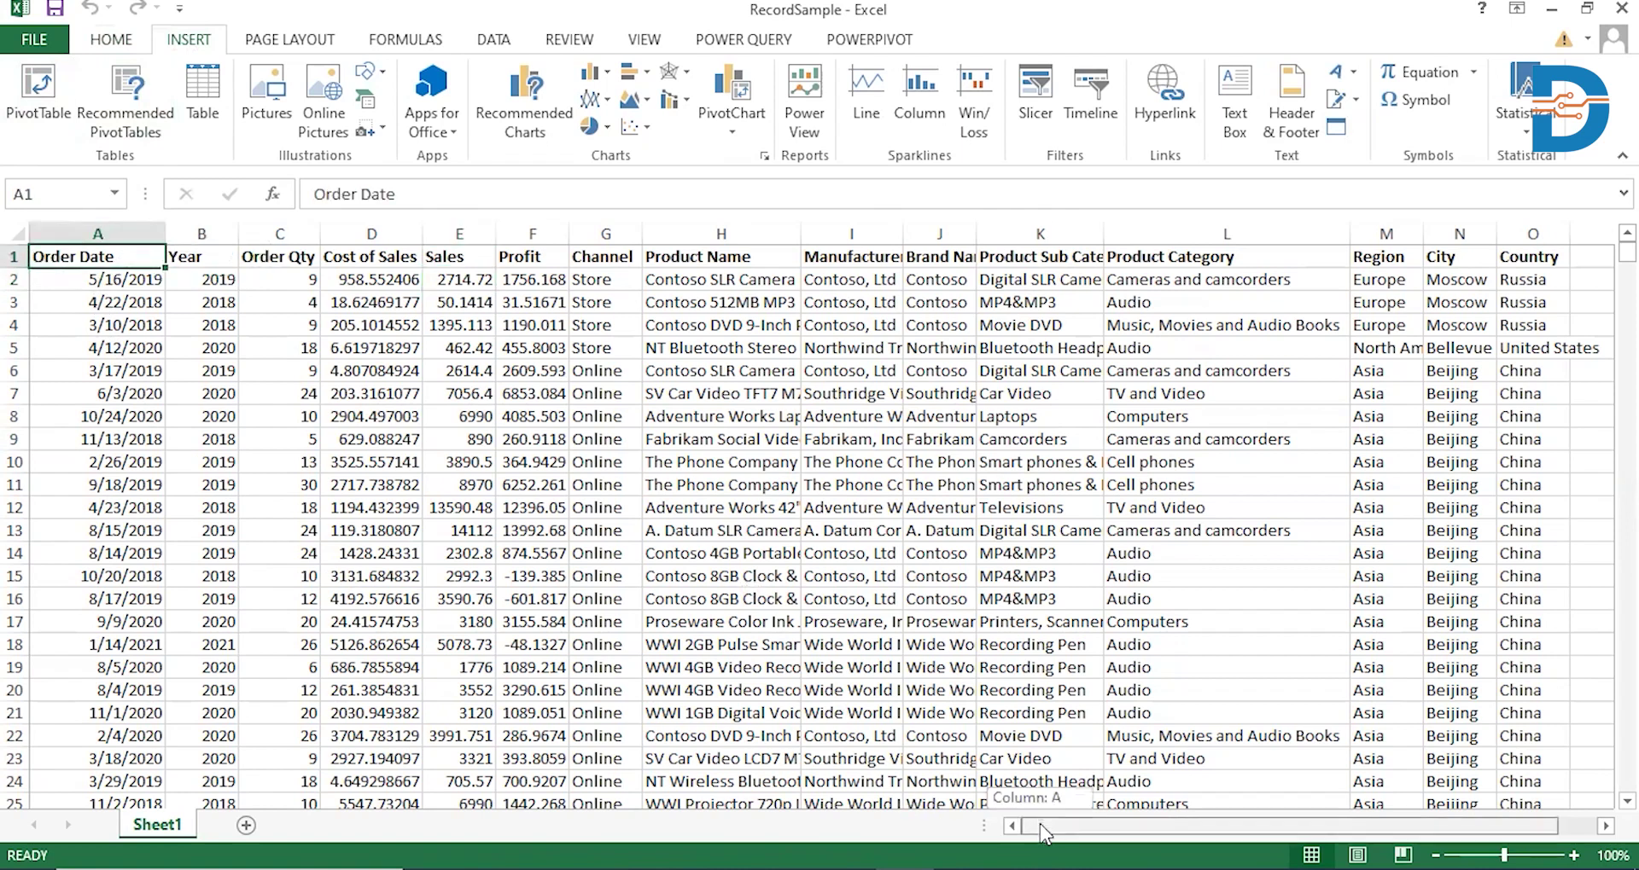
left_click(51, 89)
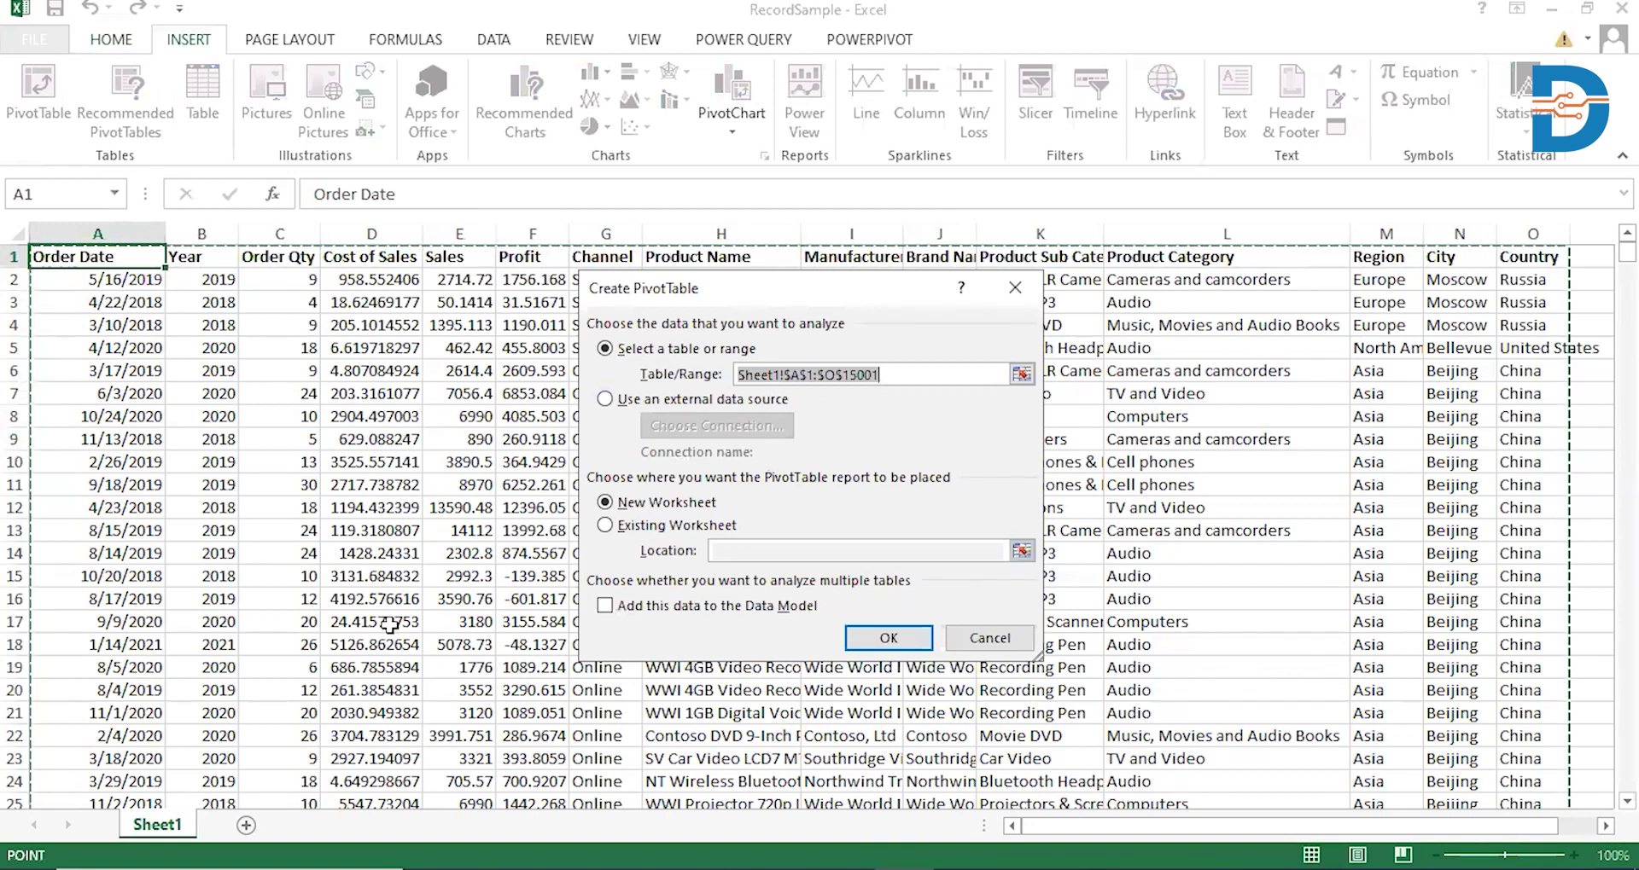
left_click(875, 642)
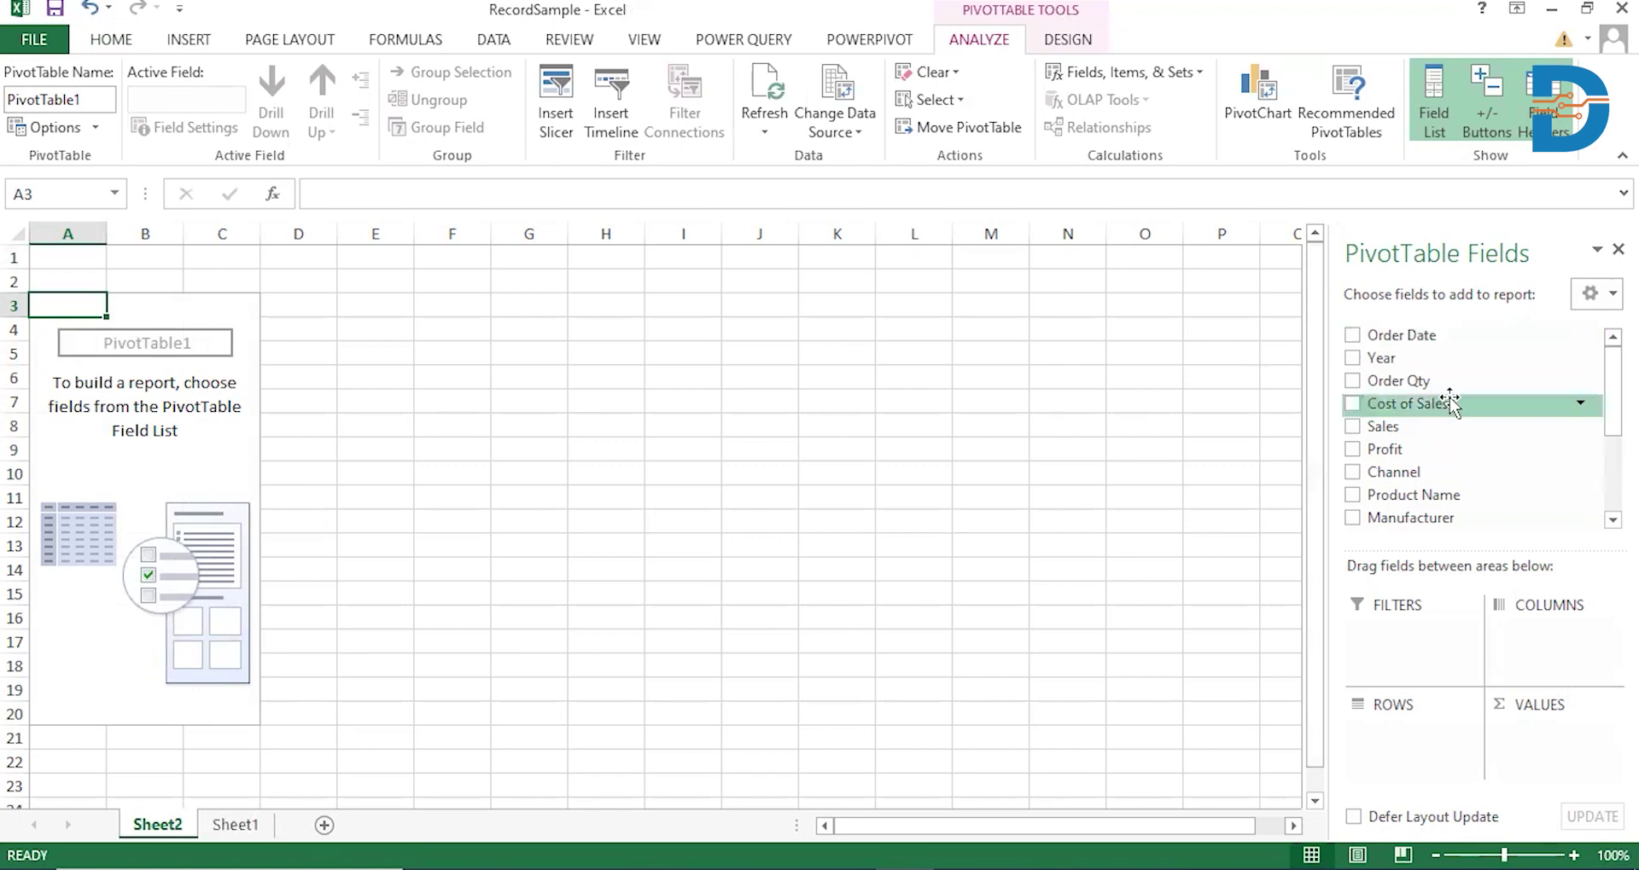
Review the available PivotTable fields and place Product Sub Category in the Rows area.
scroll(1442, 401, "down", 2)
scroll(1442, 426, "down", 1)
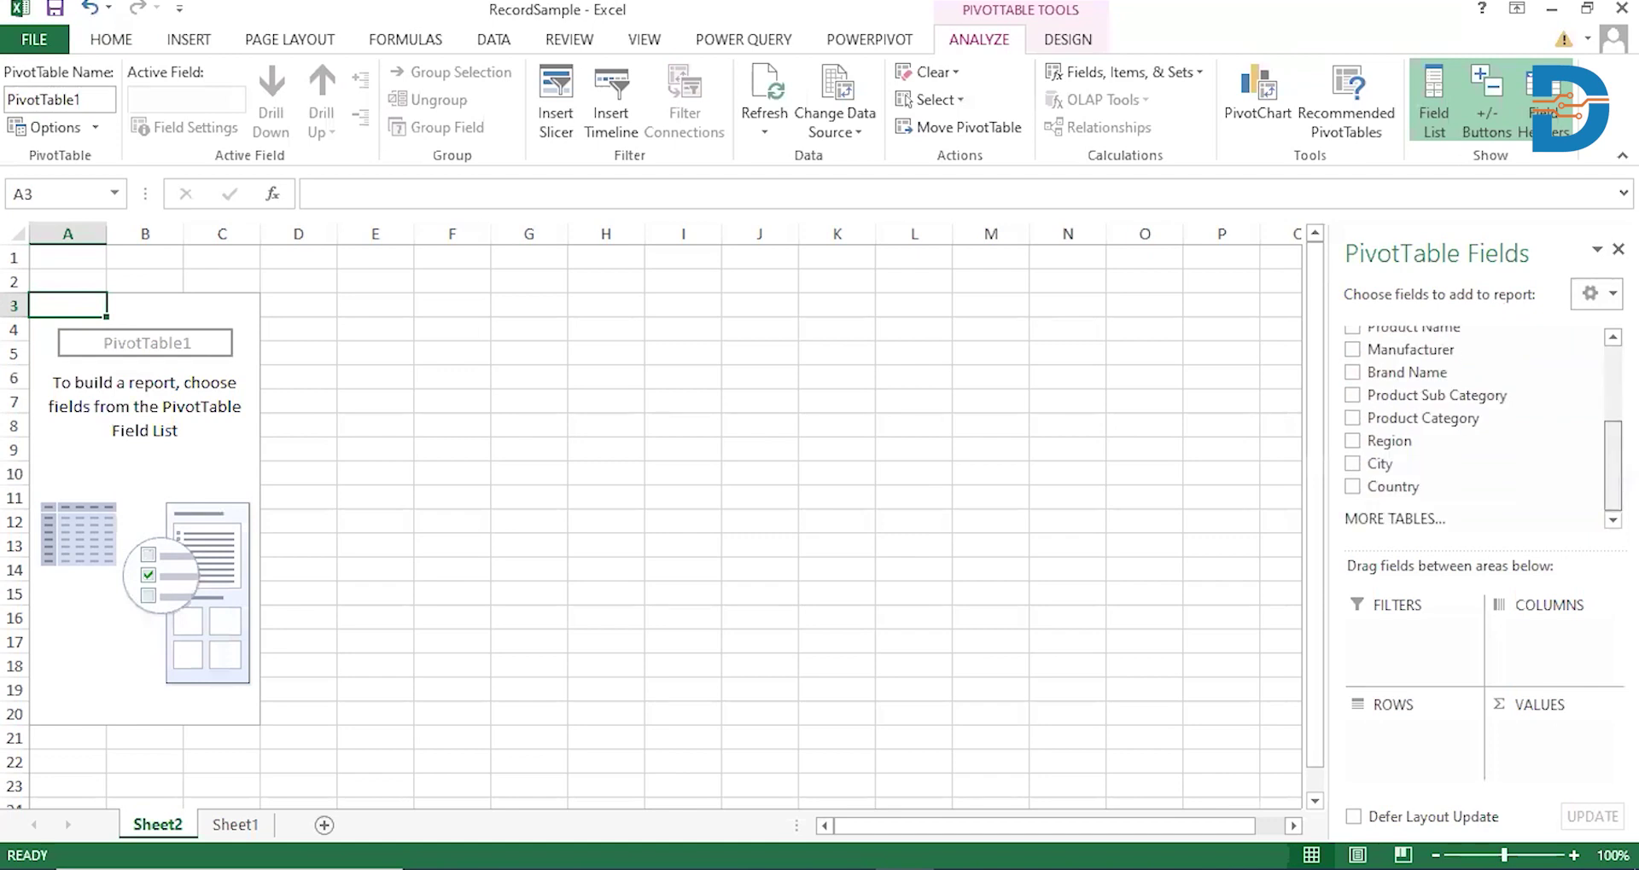
scroll(1485, 384, "up", 3)
scroll(1485, 384, "down", 3)
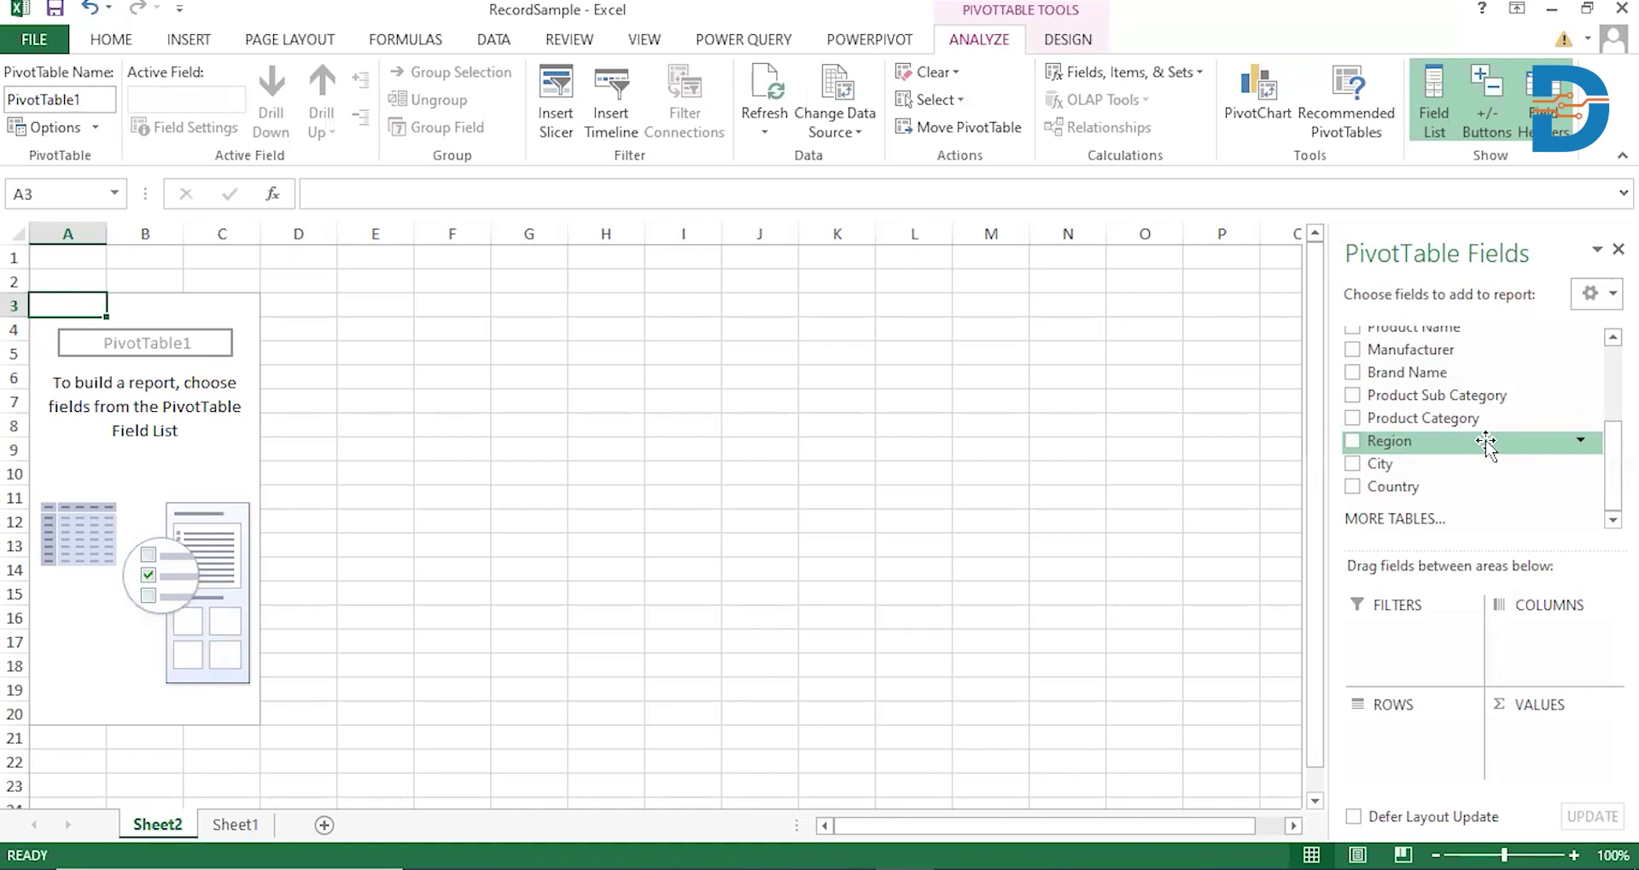
left_click_drag(1485, 441, 793, 394)
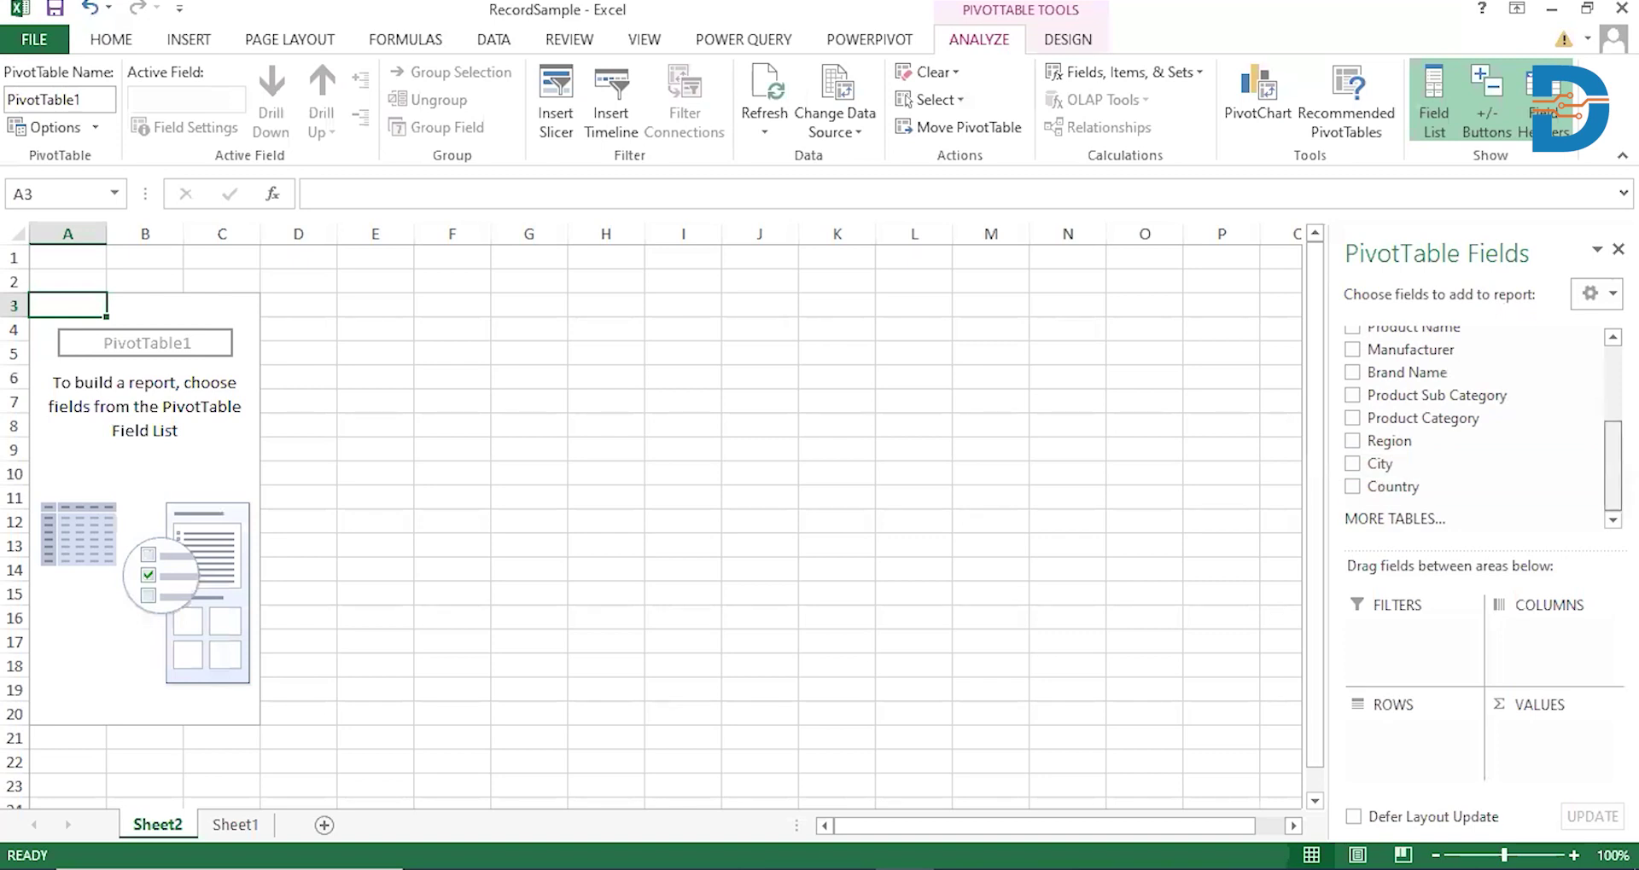
scroll(1468, 427, "up", 3)
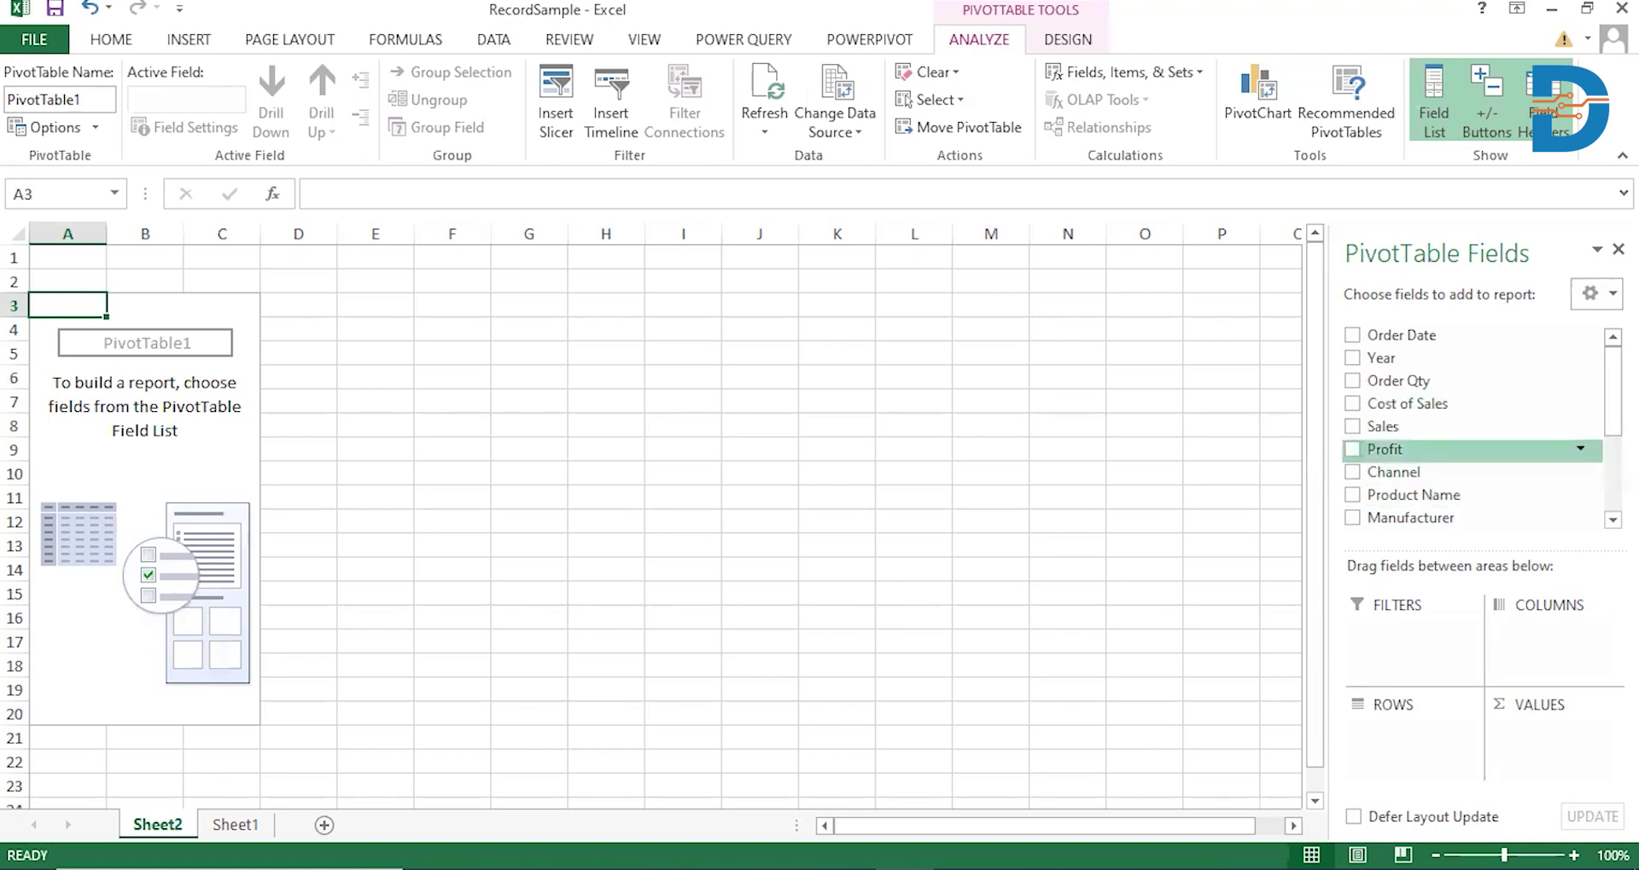
scroll(1468, 426, "down", 3)
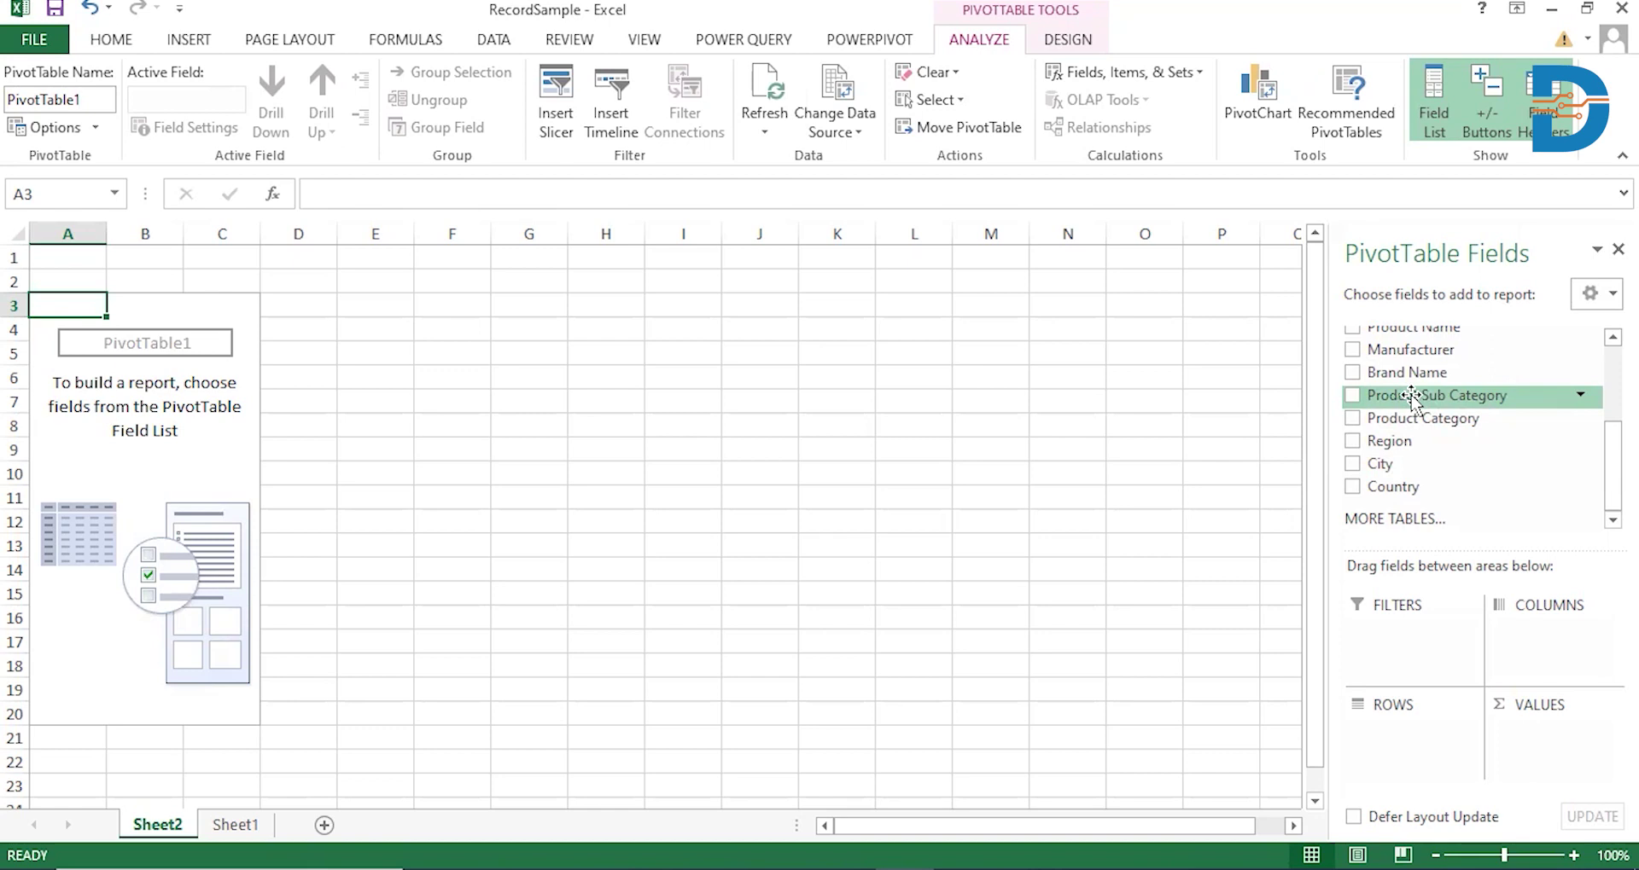
left_click_drag(1412, 397, 1409, 760)
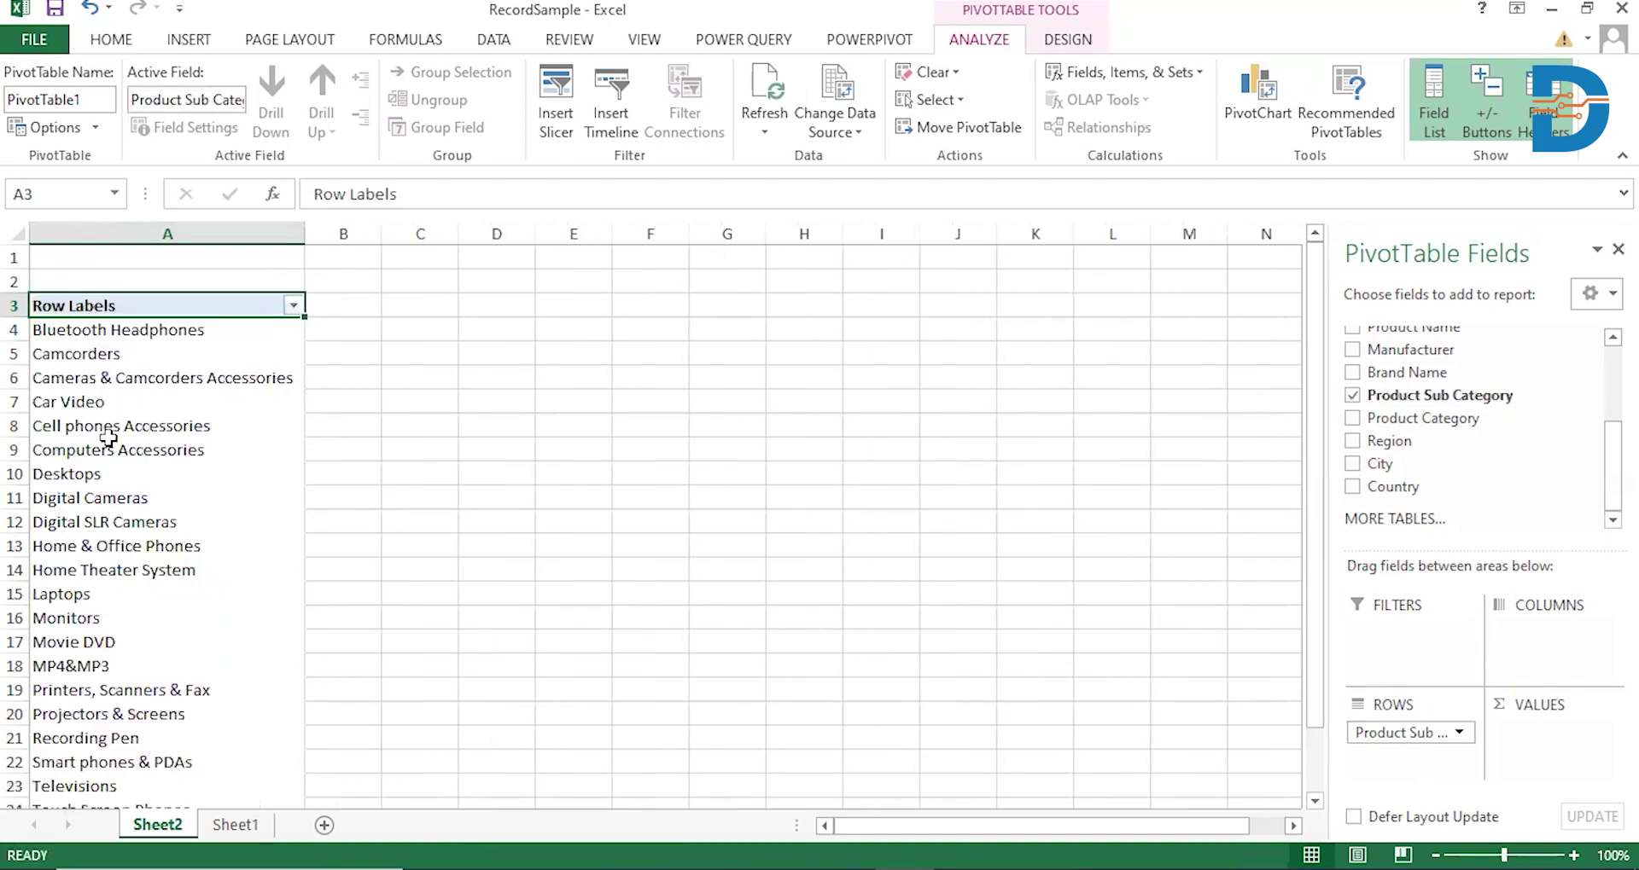
Check the listed product subcategories and add Sales to the Values area as a sum.
scroll(136, 576, "down", 4)
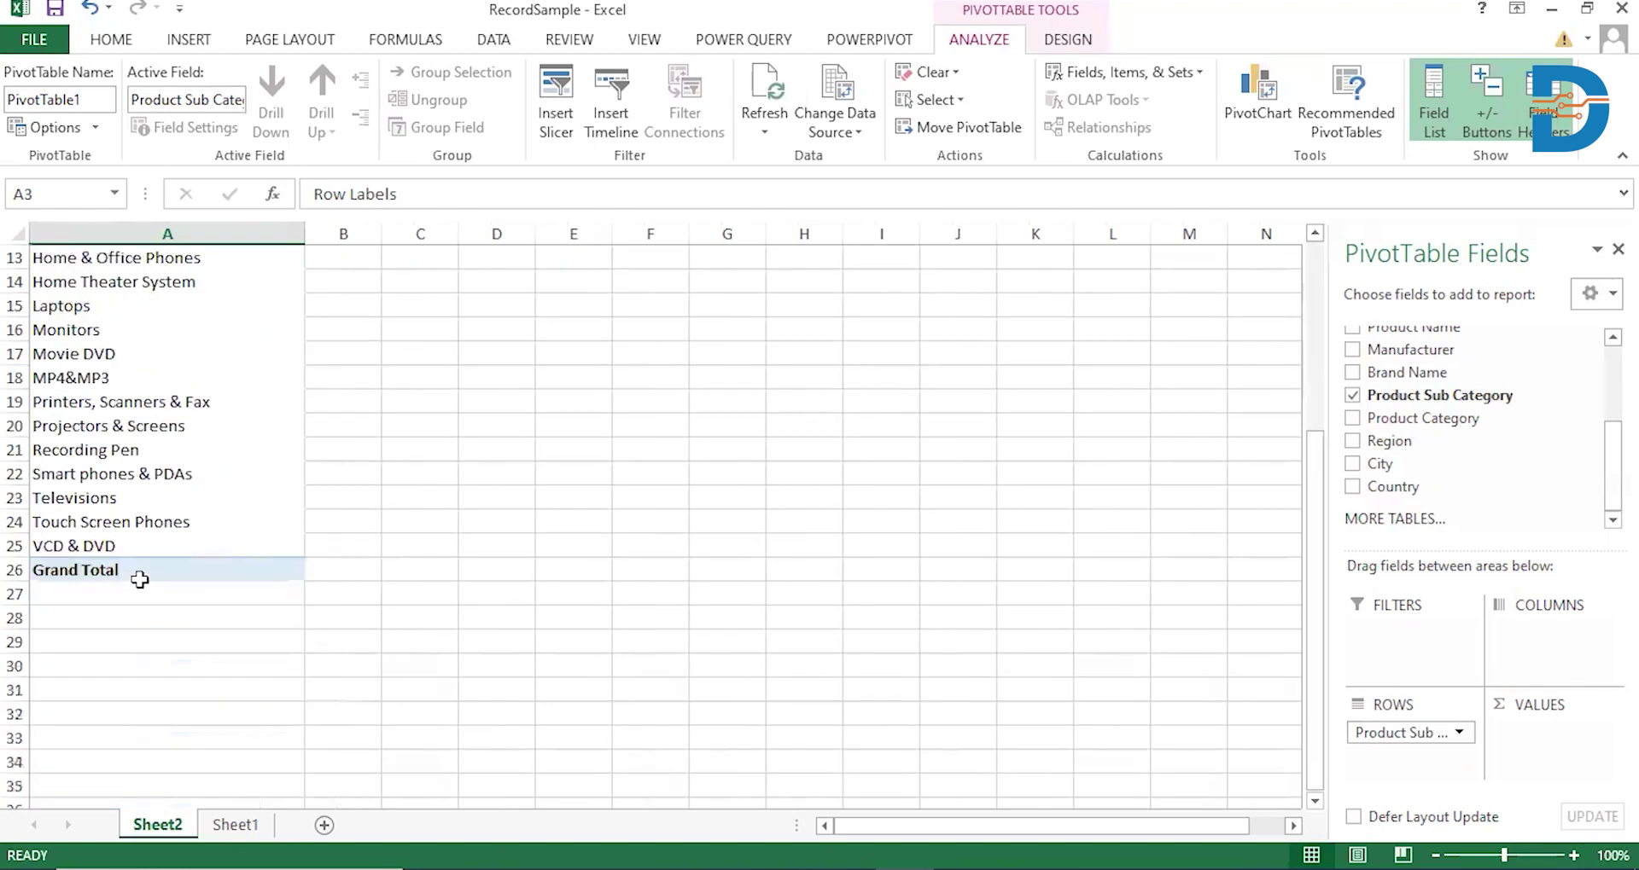
scroll(136, 444, "up", 4)
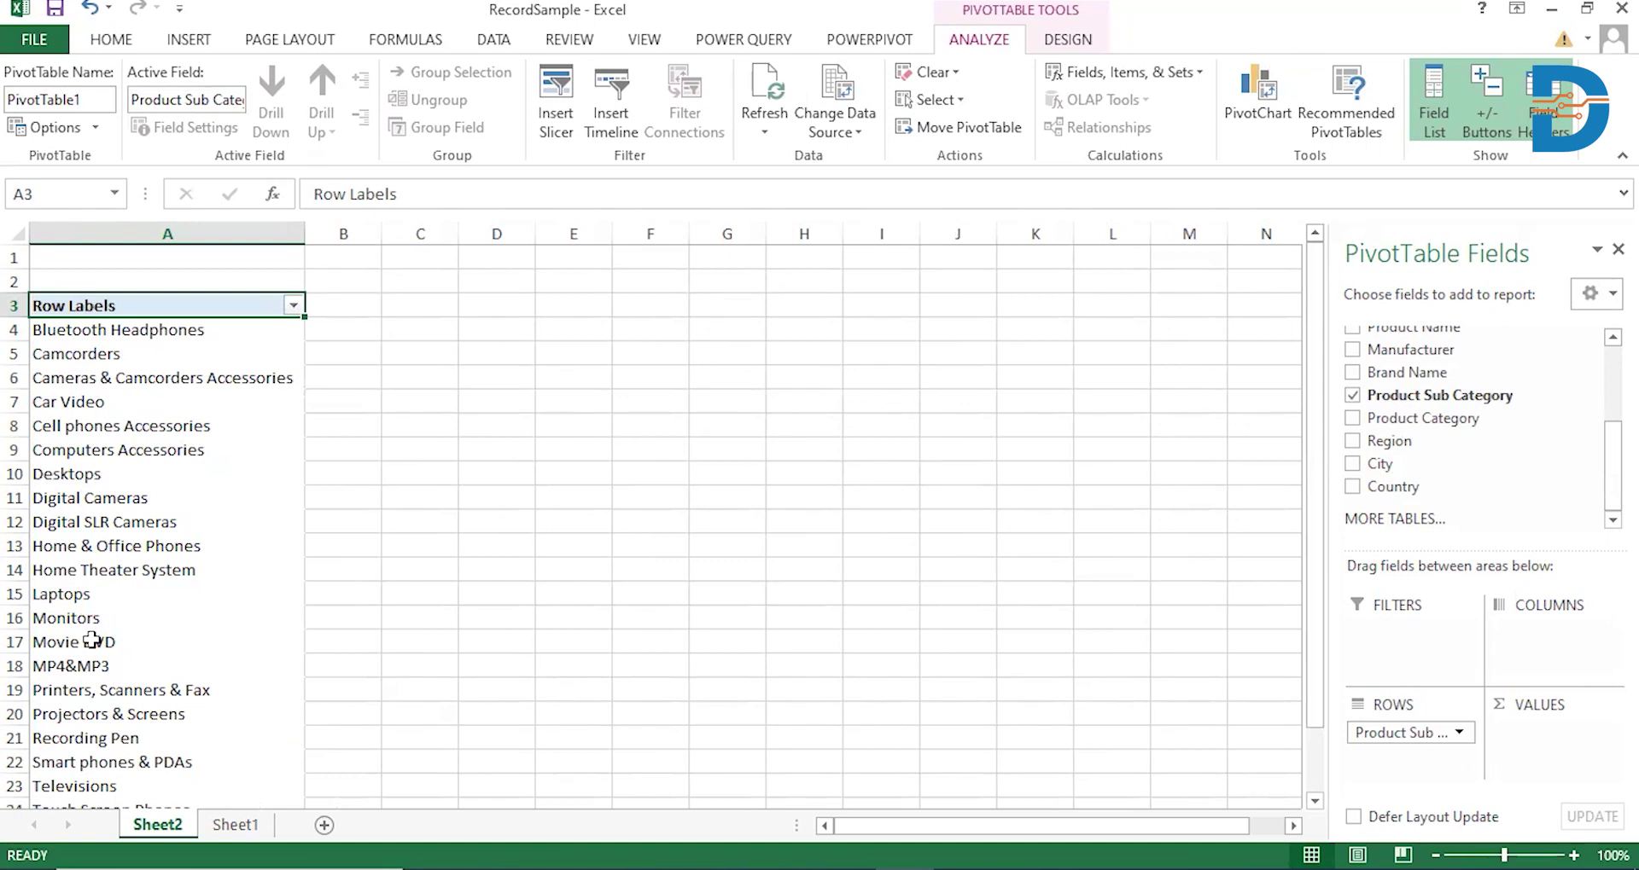
scroll(94, 622, "down", 3)
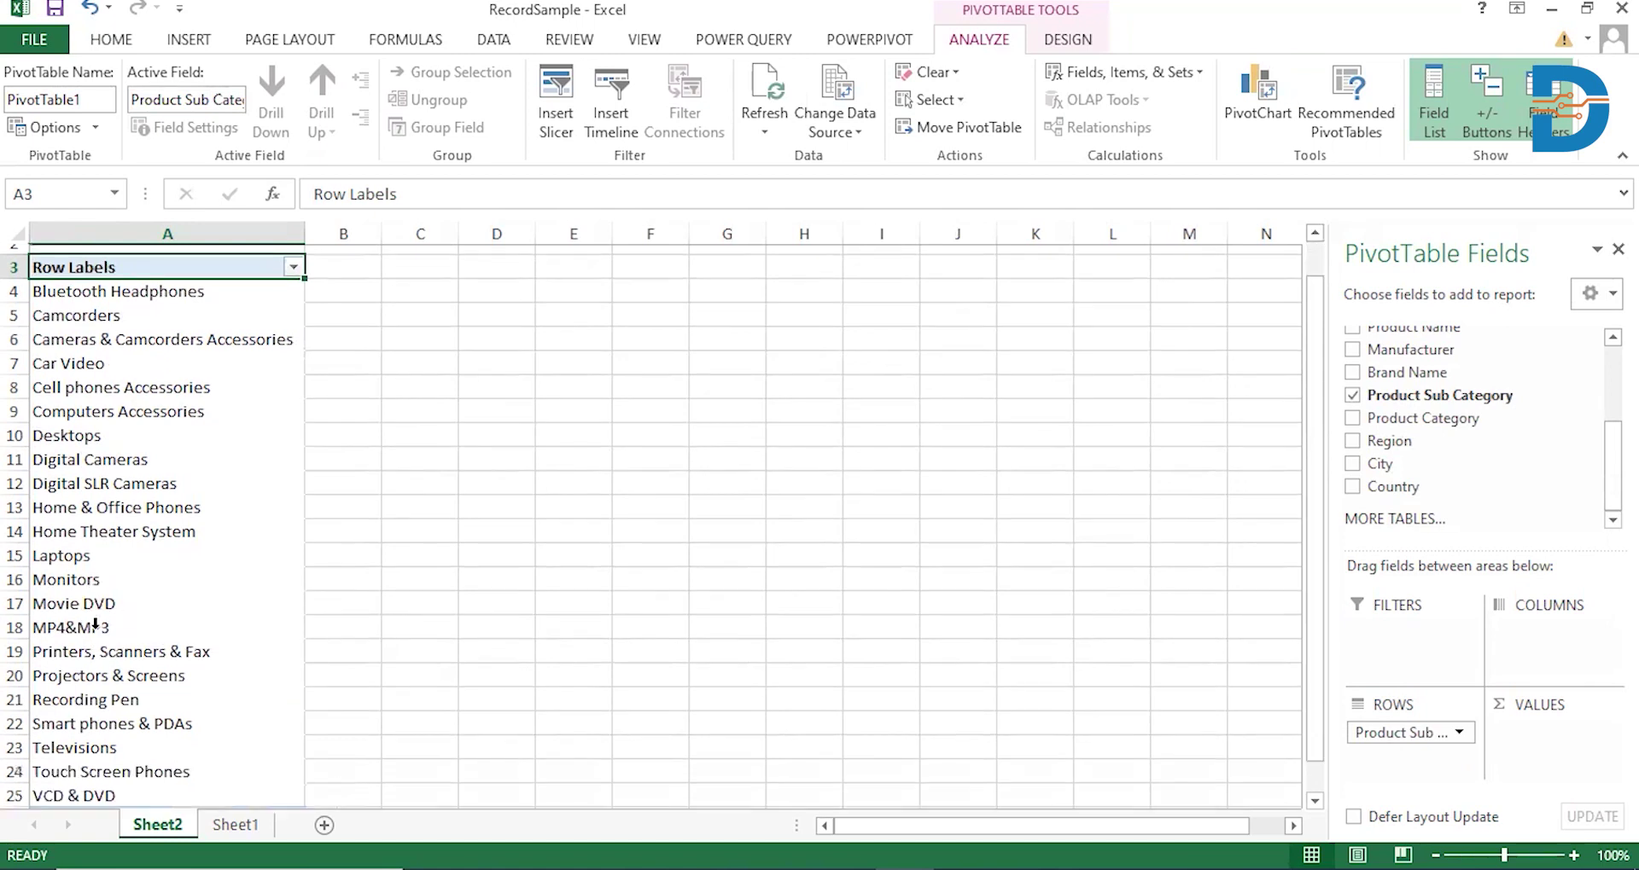
scroll(122, 483, "up", 3)
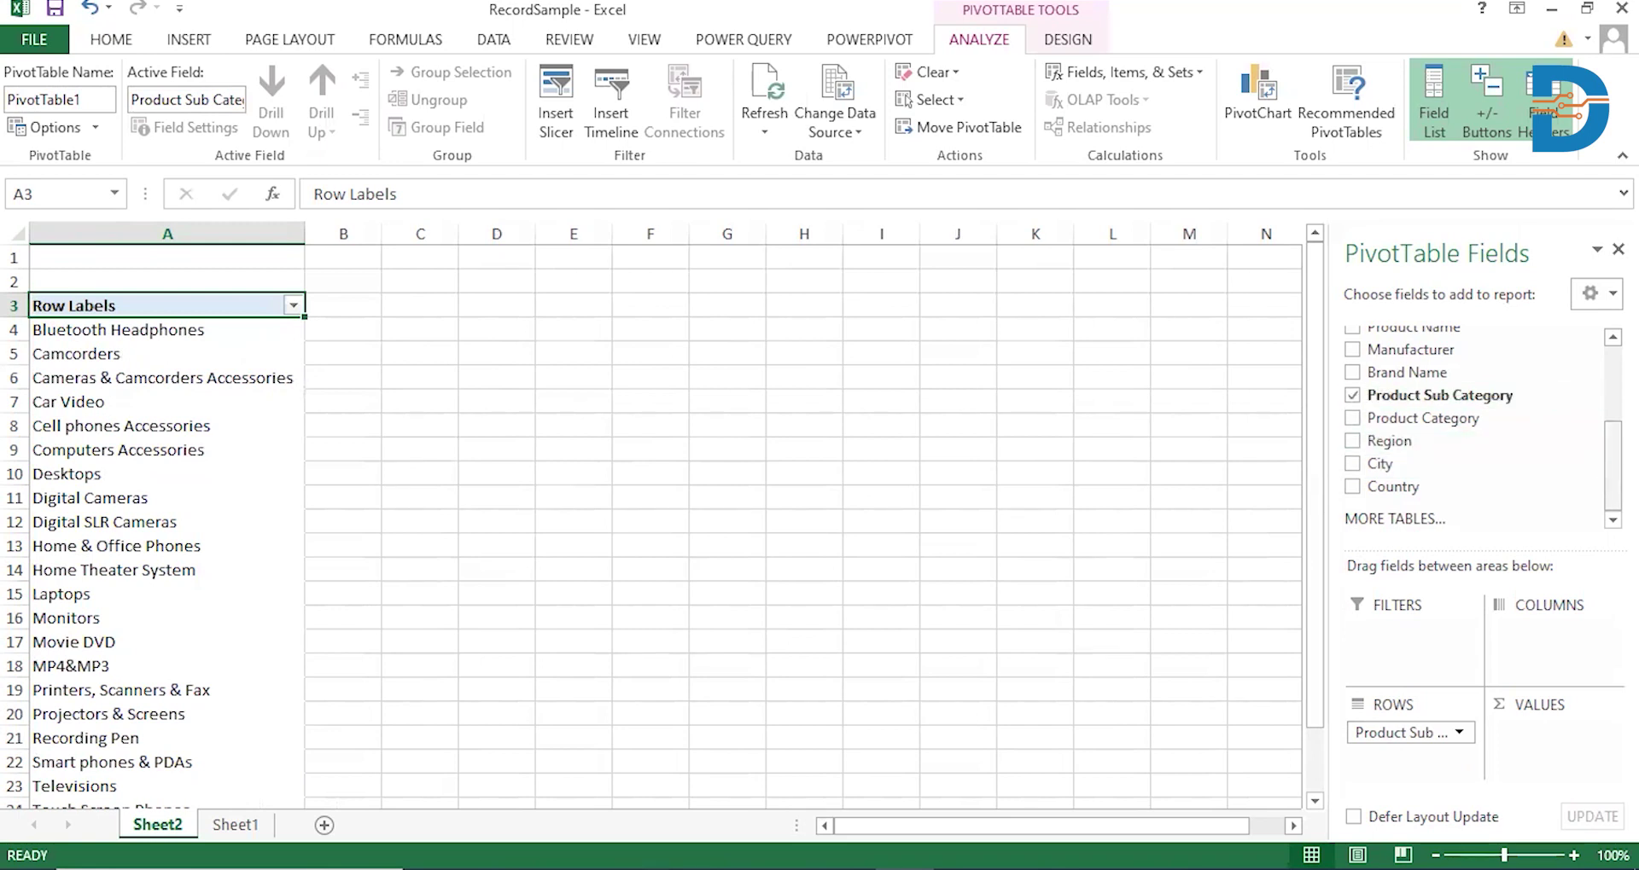
scroll(1476, 426, "up", 3)
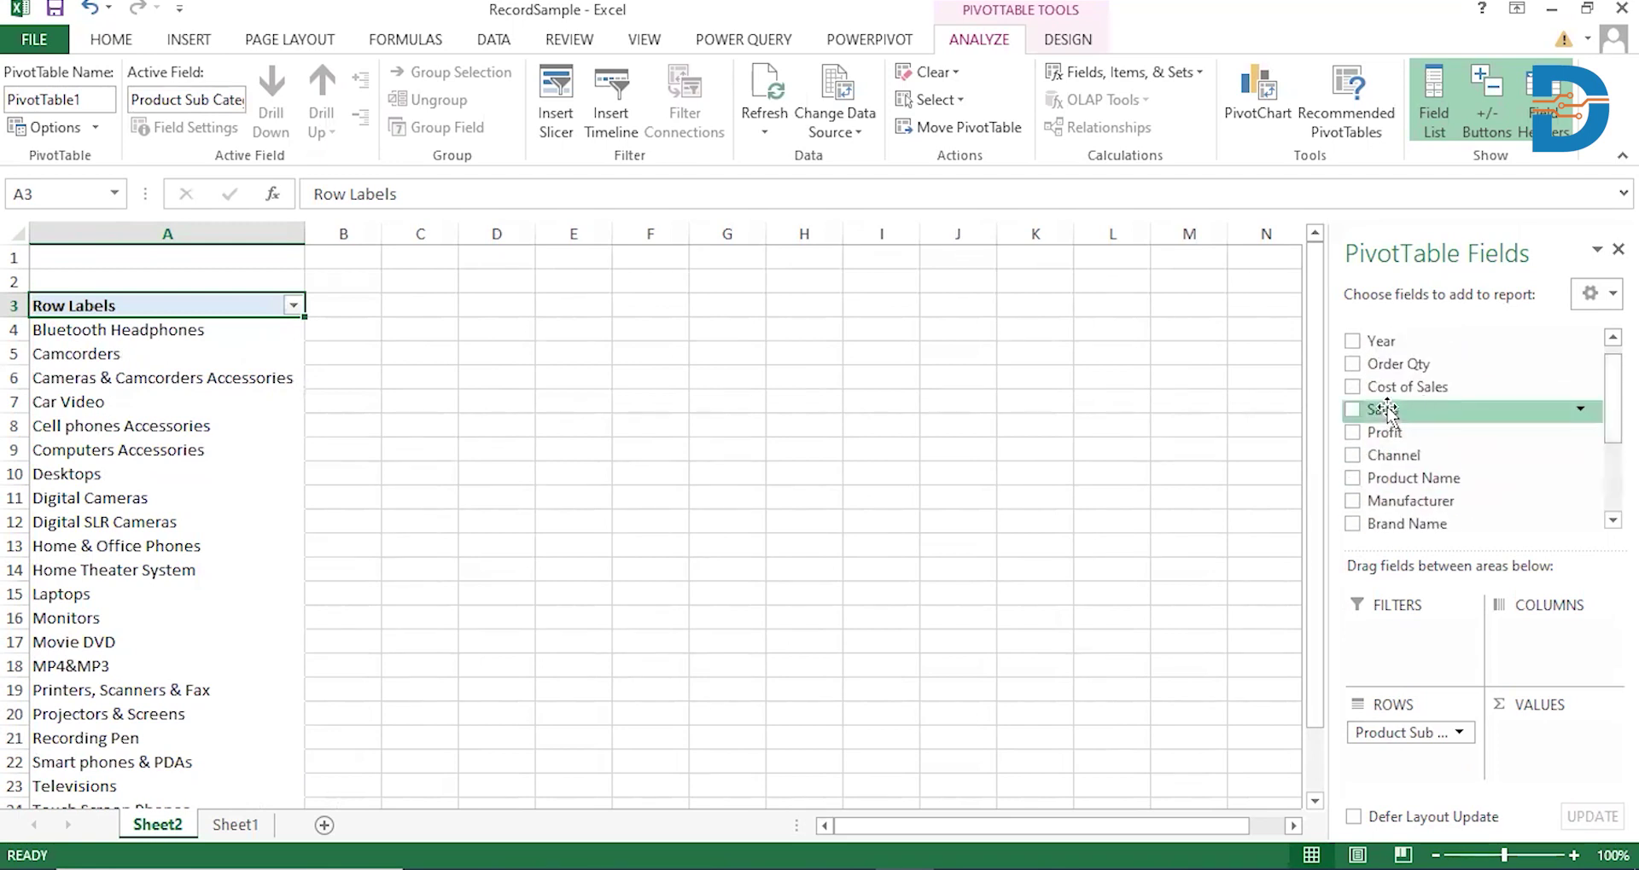
left_click_drag(1387, 414, 1553, 772)
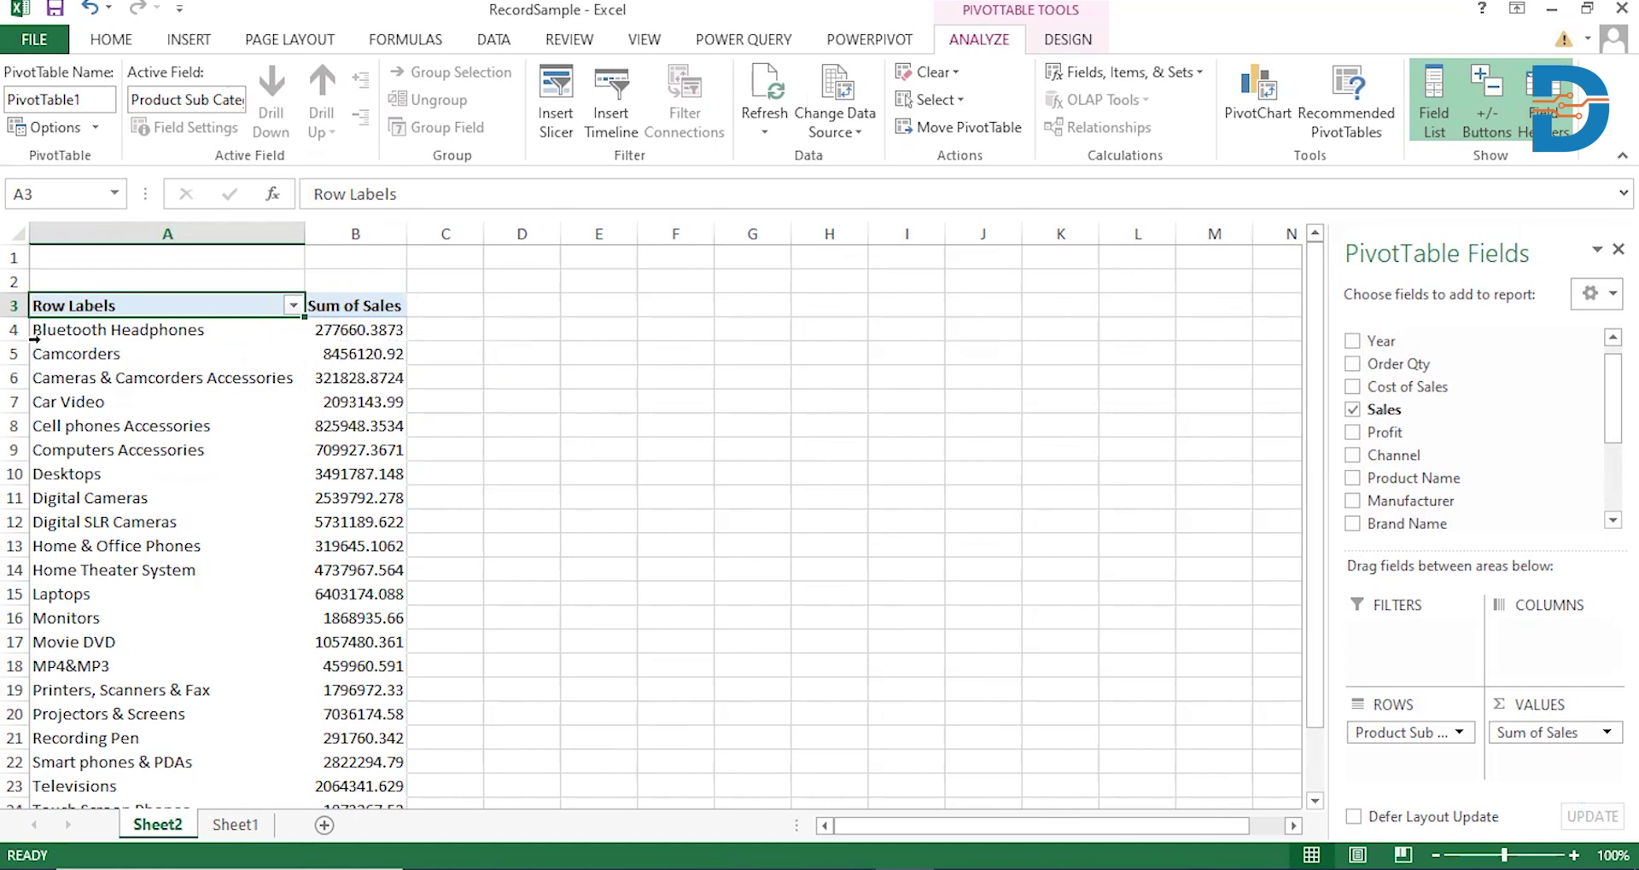
mouse_move(346, 329)
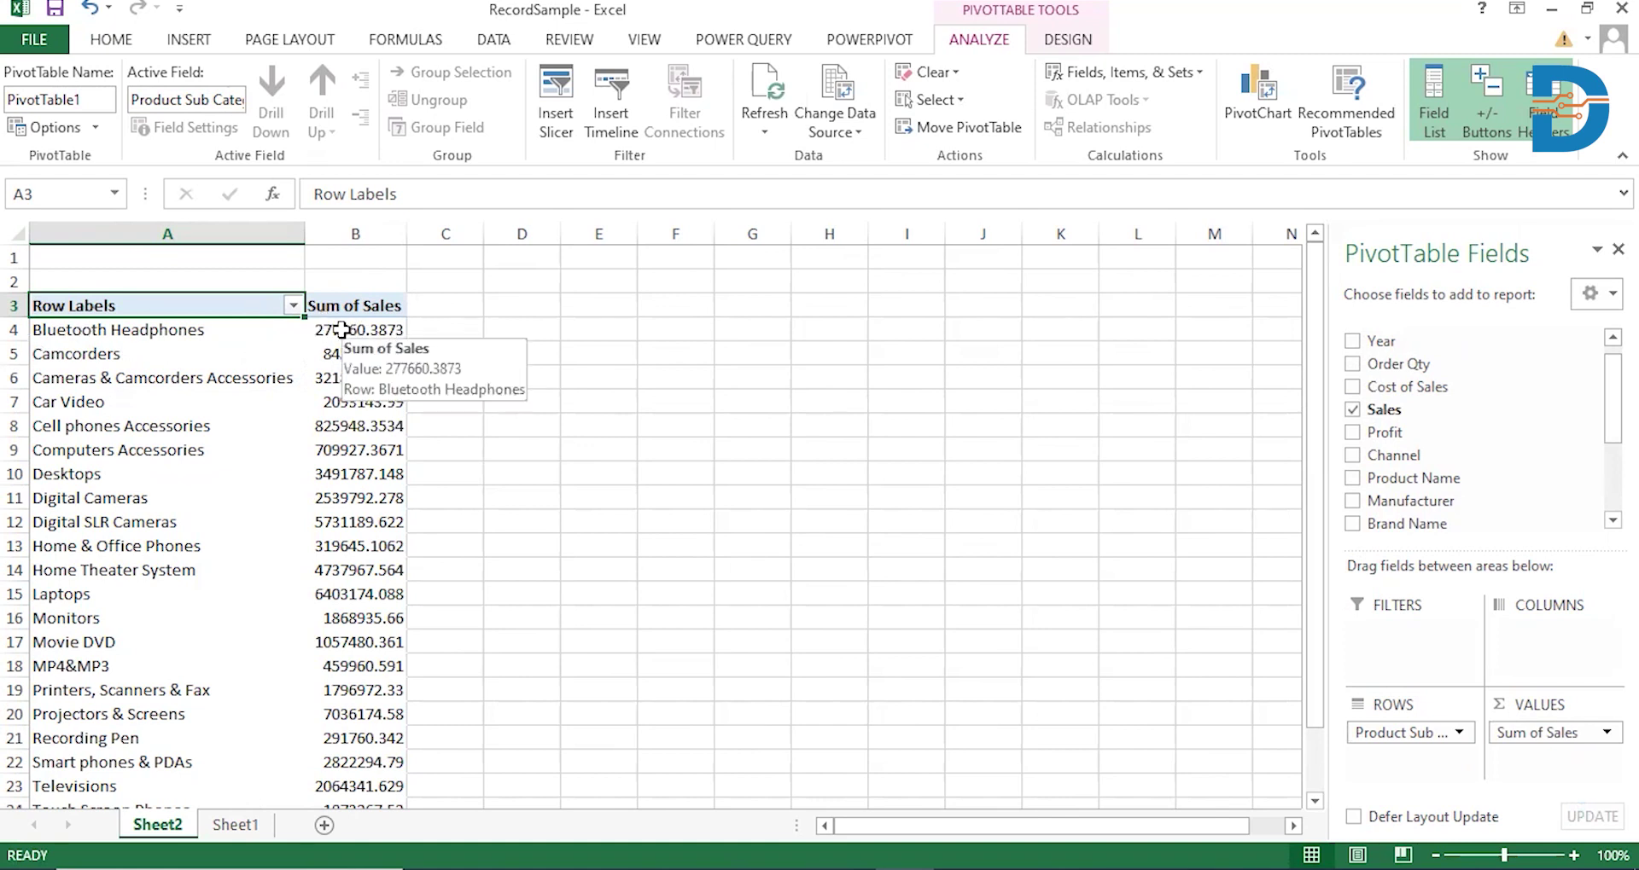
Examine the sales sum of each product subcategory and the grand total at the end of the PivotTable.
mouse_move(157, 332)
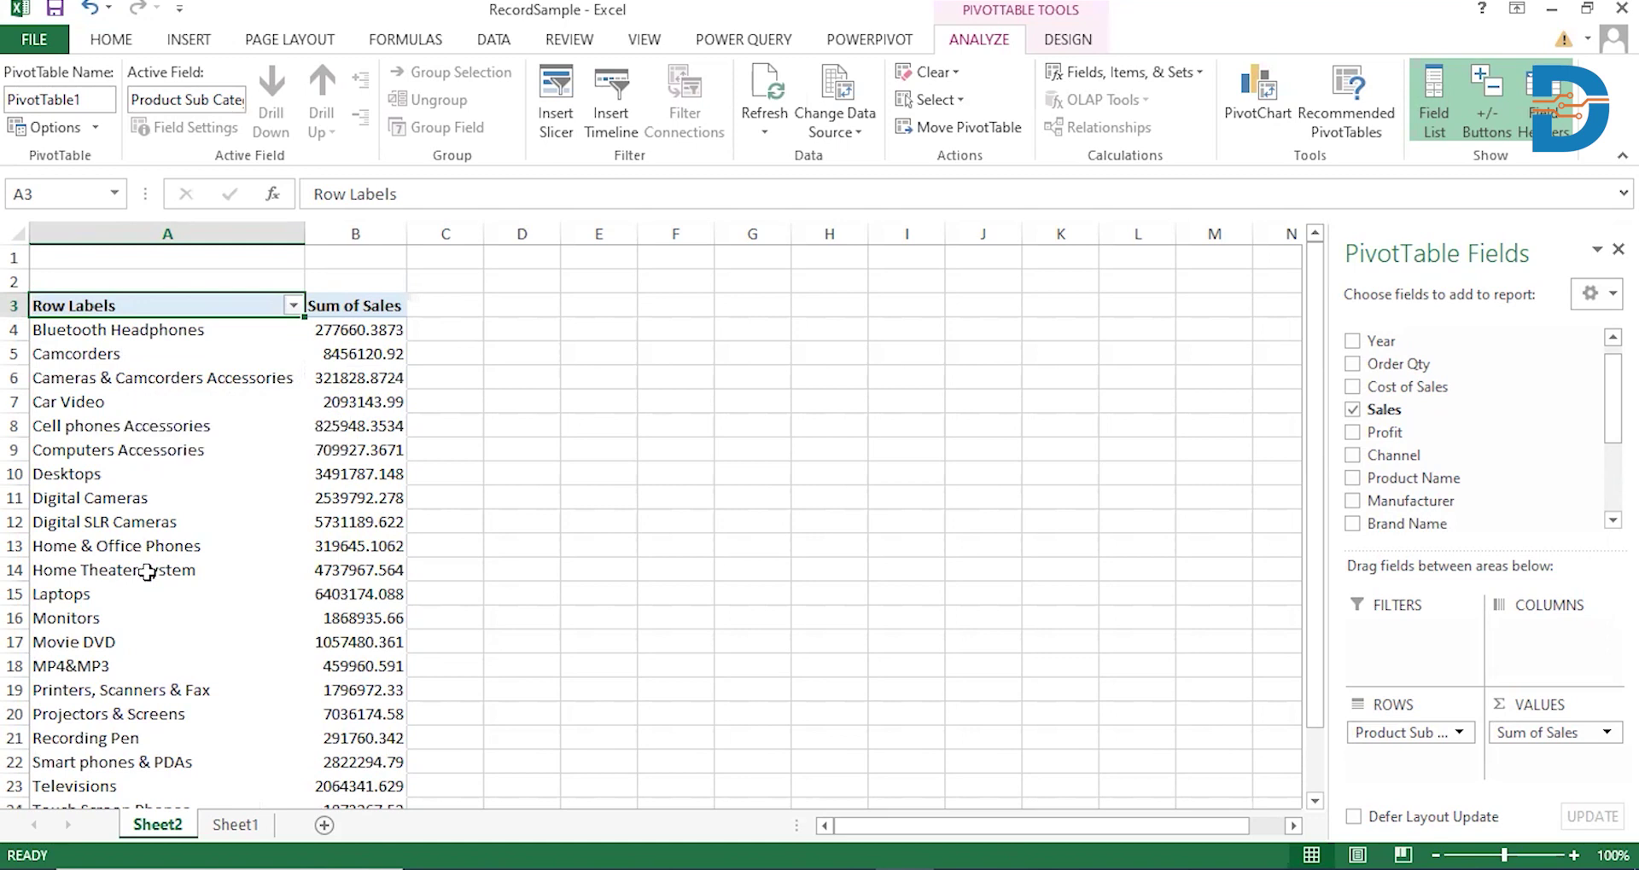
scroll(146, 572, "down", 3)
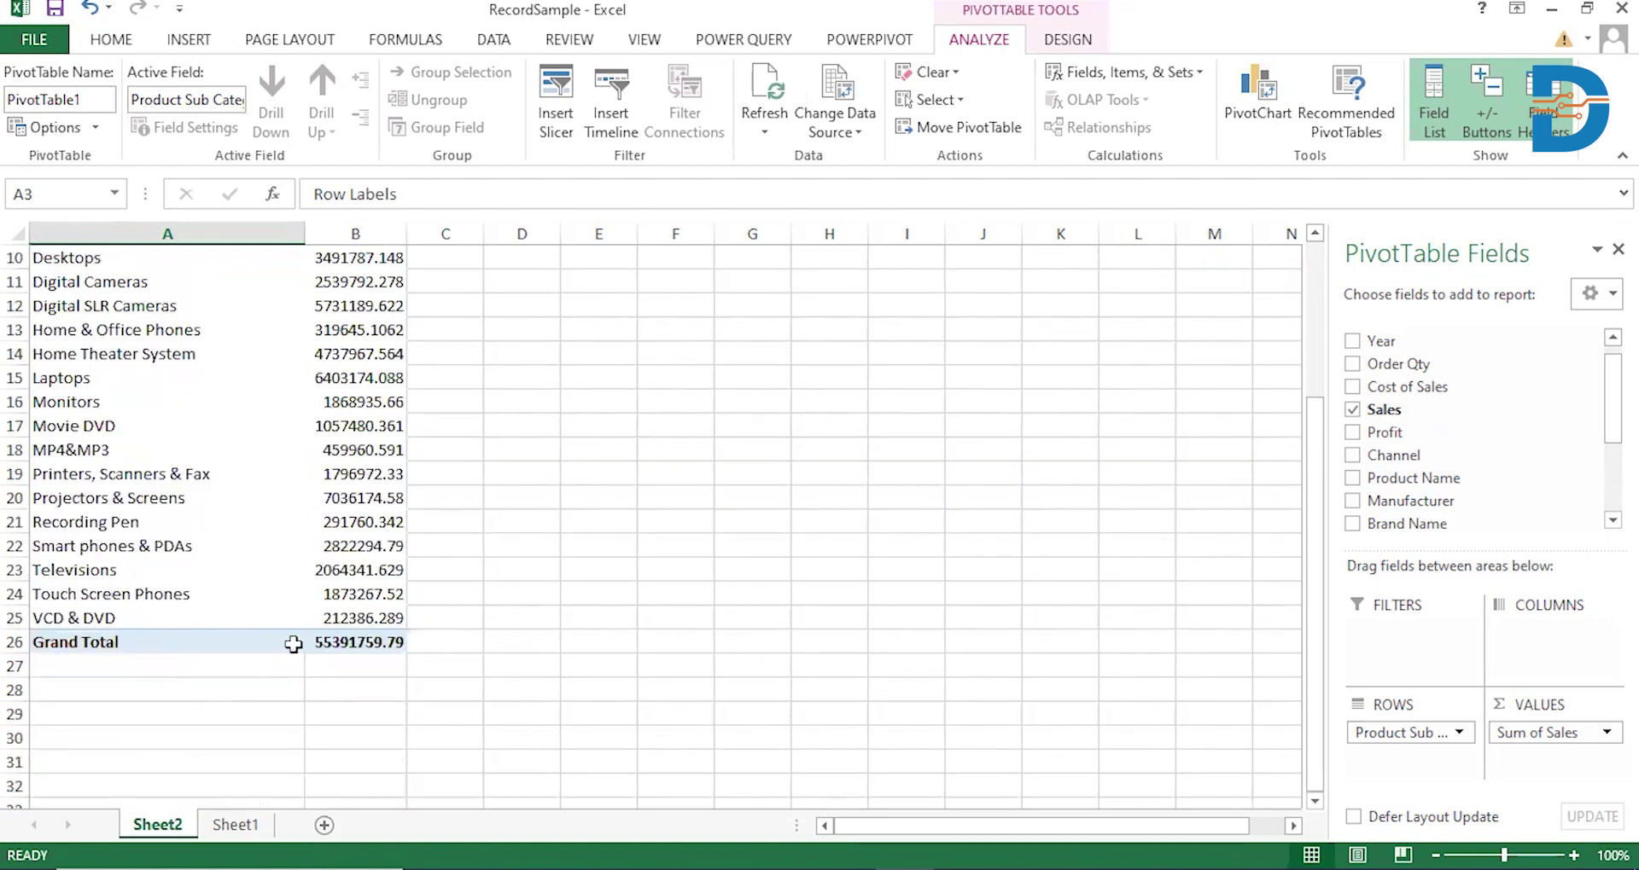
left_click(353, 638)
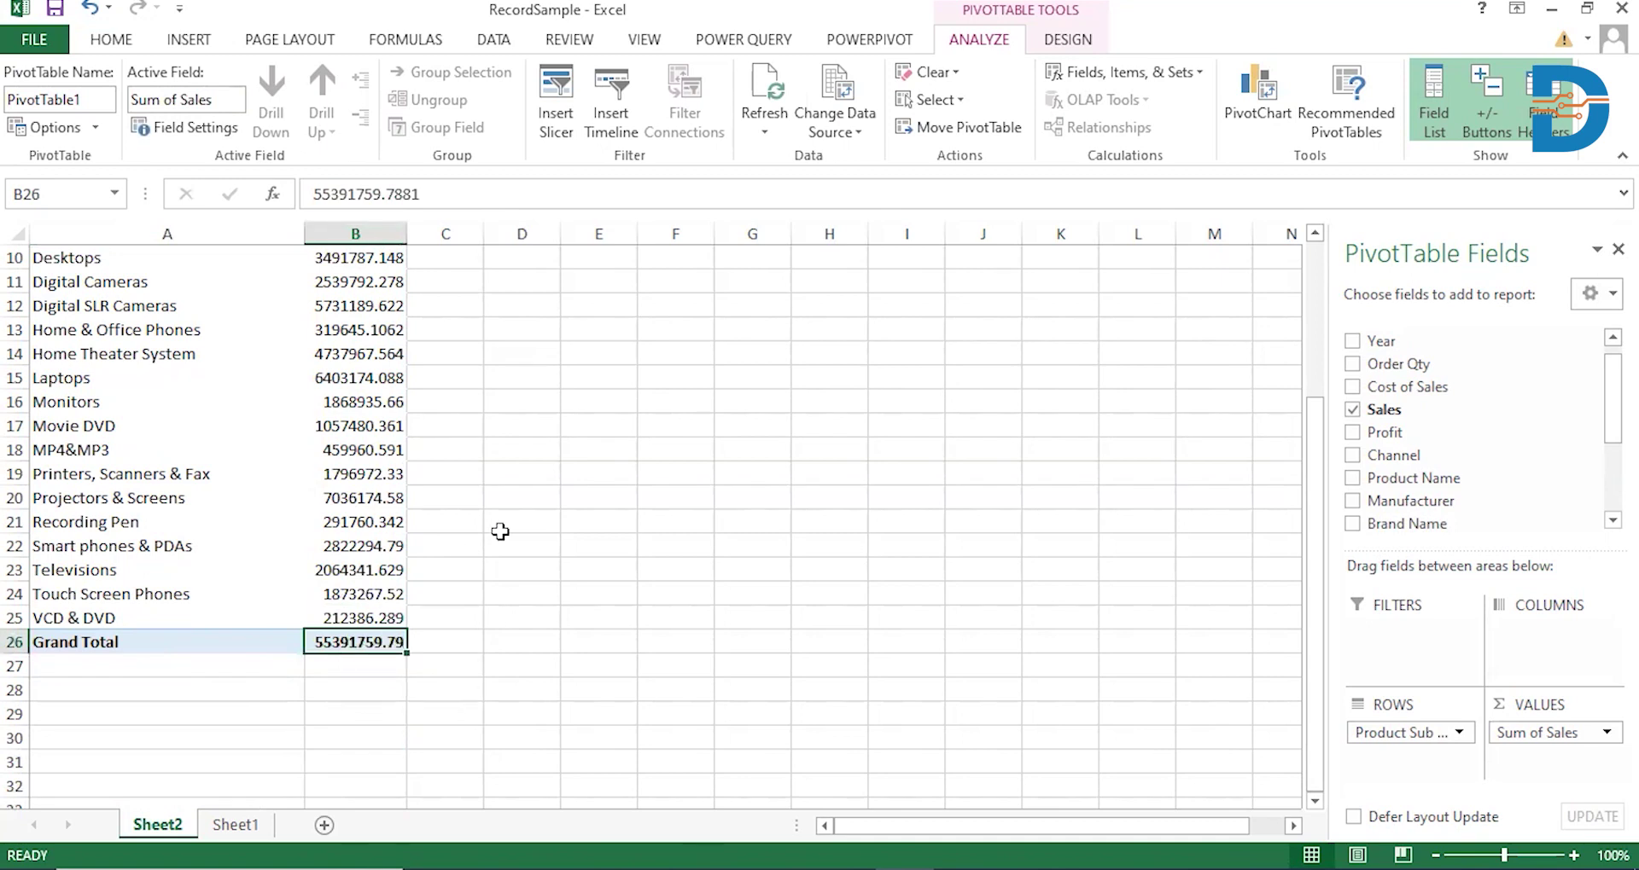
scroll(500, 531, "up", 2)
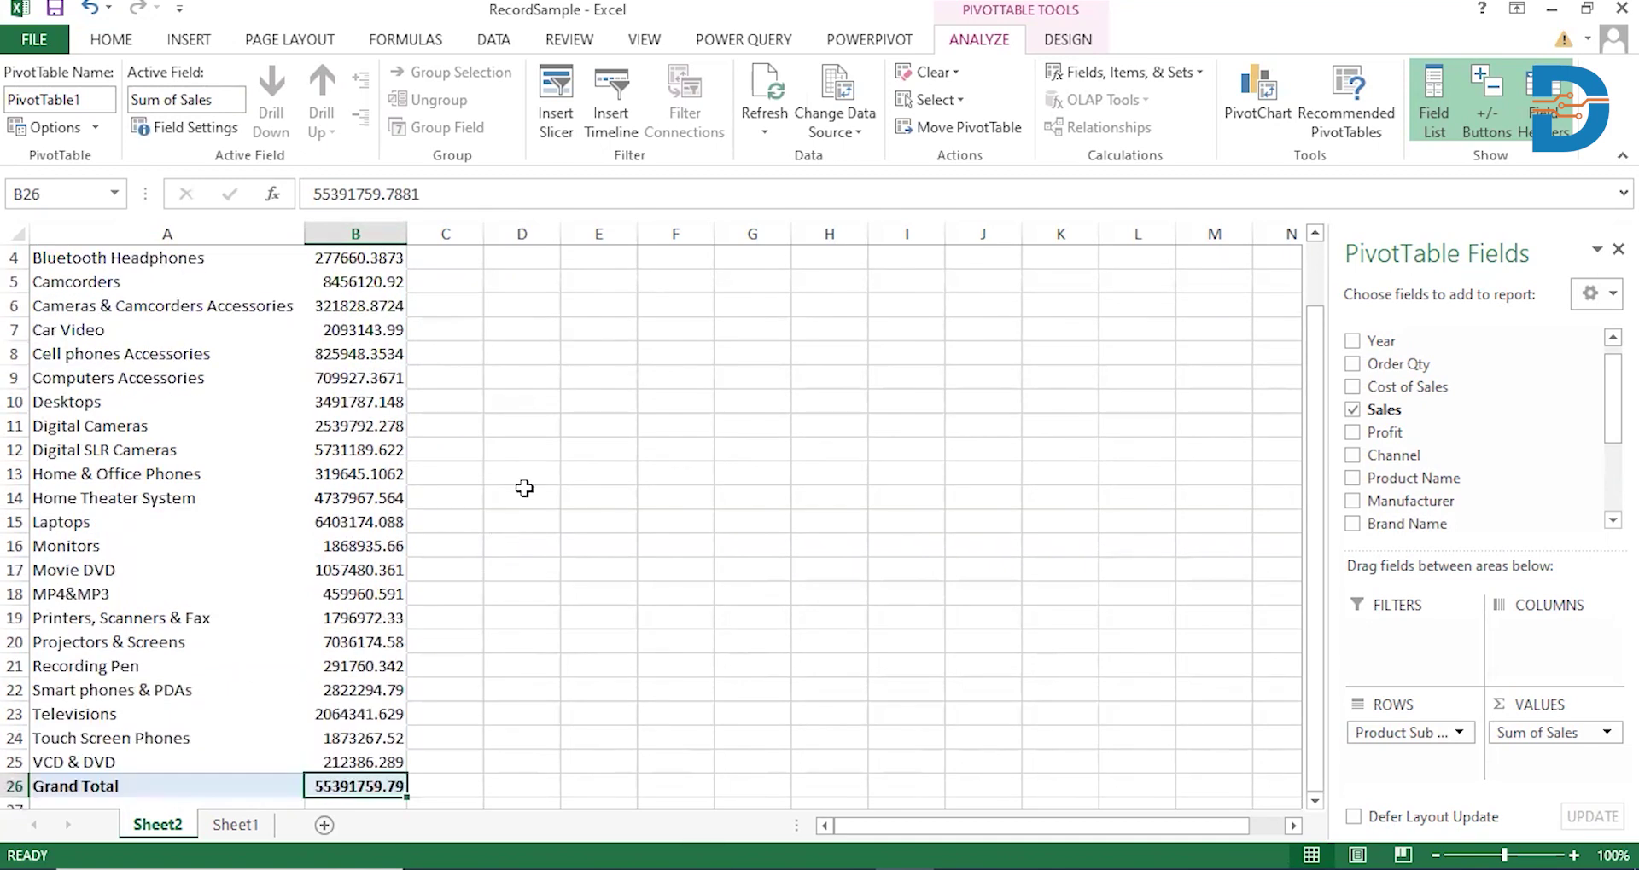
scroll(536, 505, "up", 1)
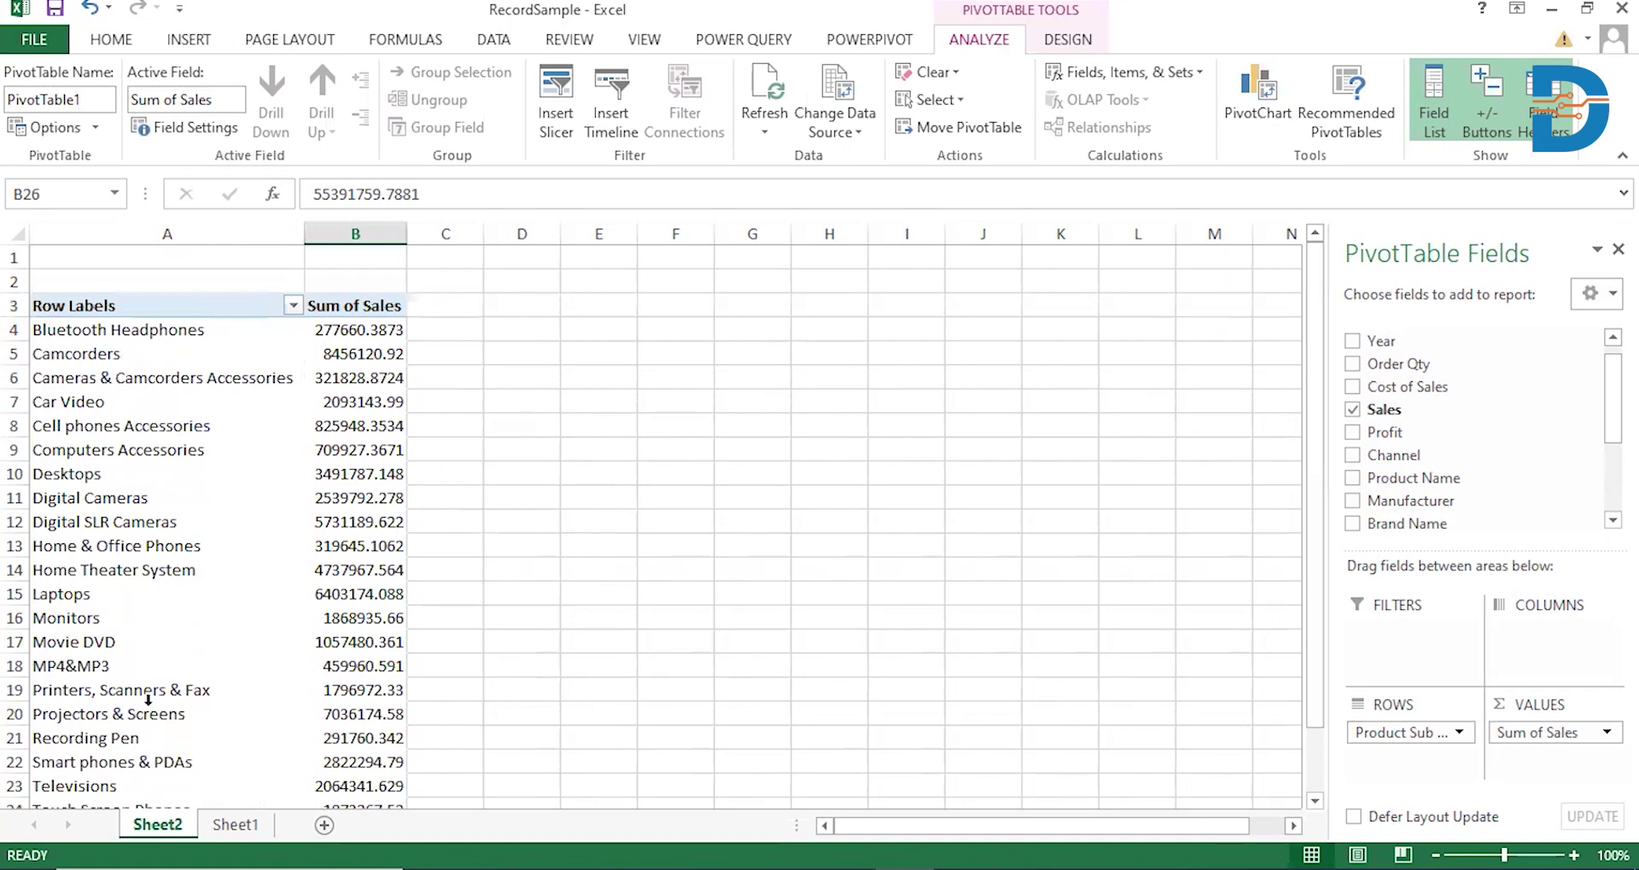
scroll(110, 409, "down", 2)
scroll(618, 497, "up", 2)
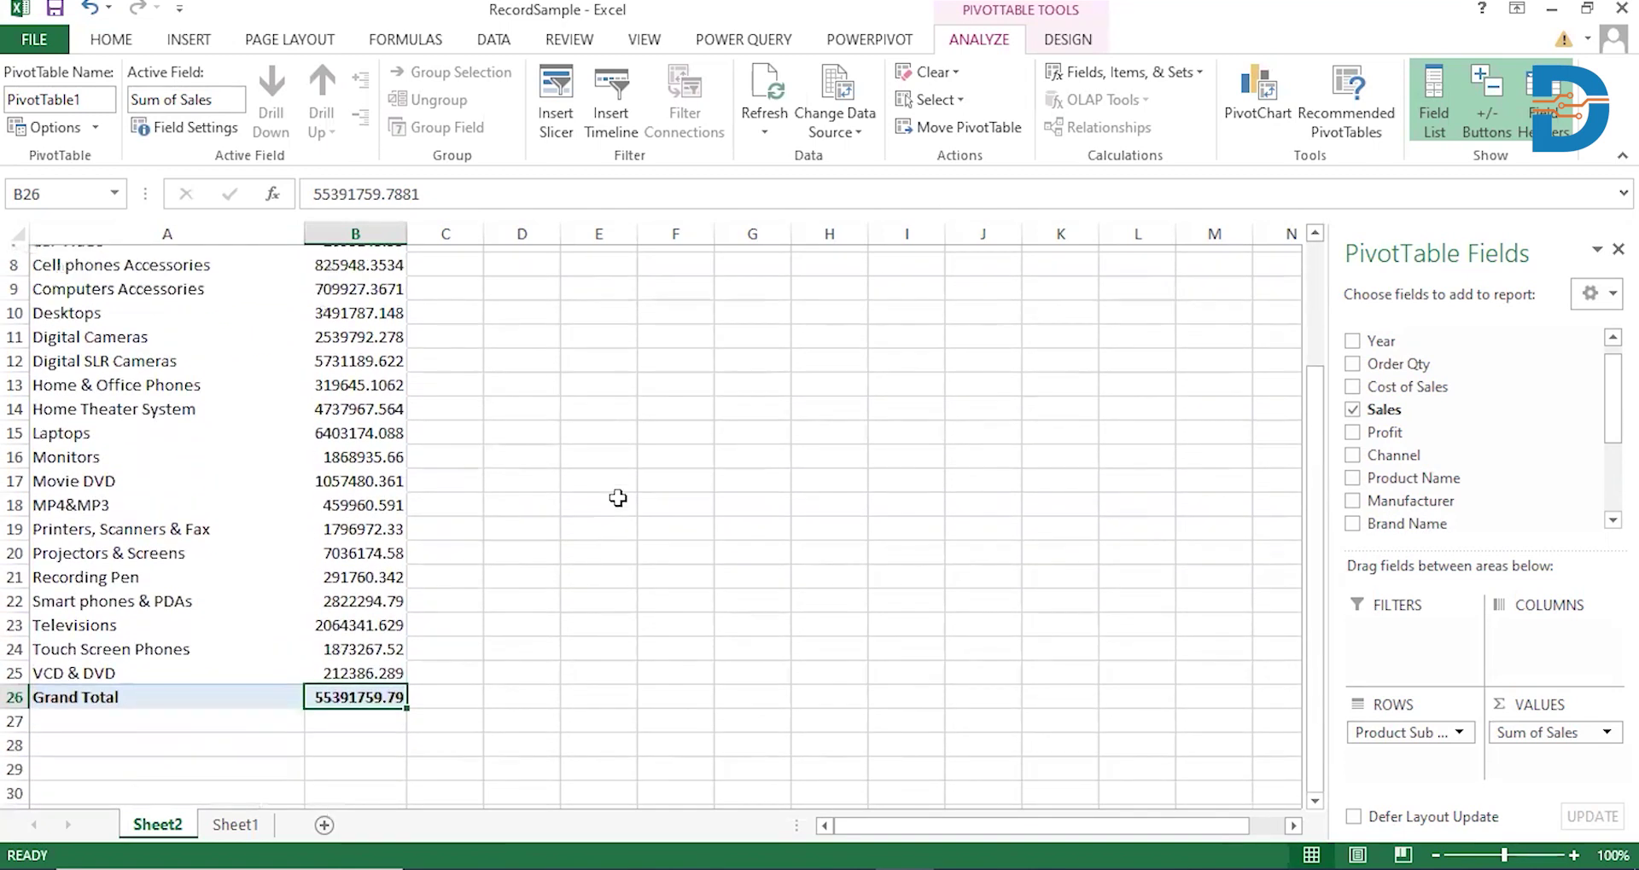
scroll(618, 498, "up", 1)
scroll(618, 498, "down", 1)
scroll(618, 497, "up", 1)
scroll(618, 497, "down", 1)
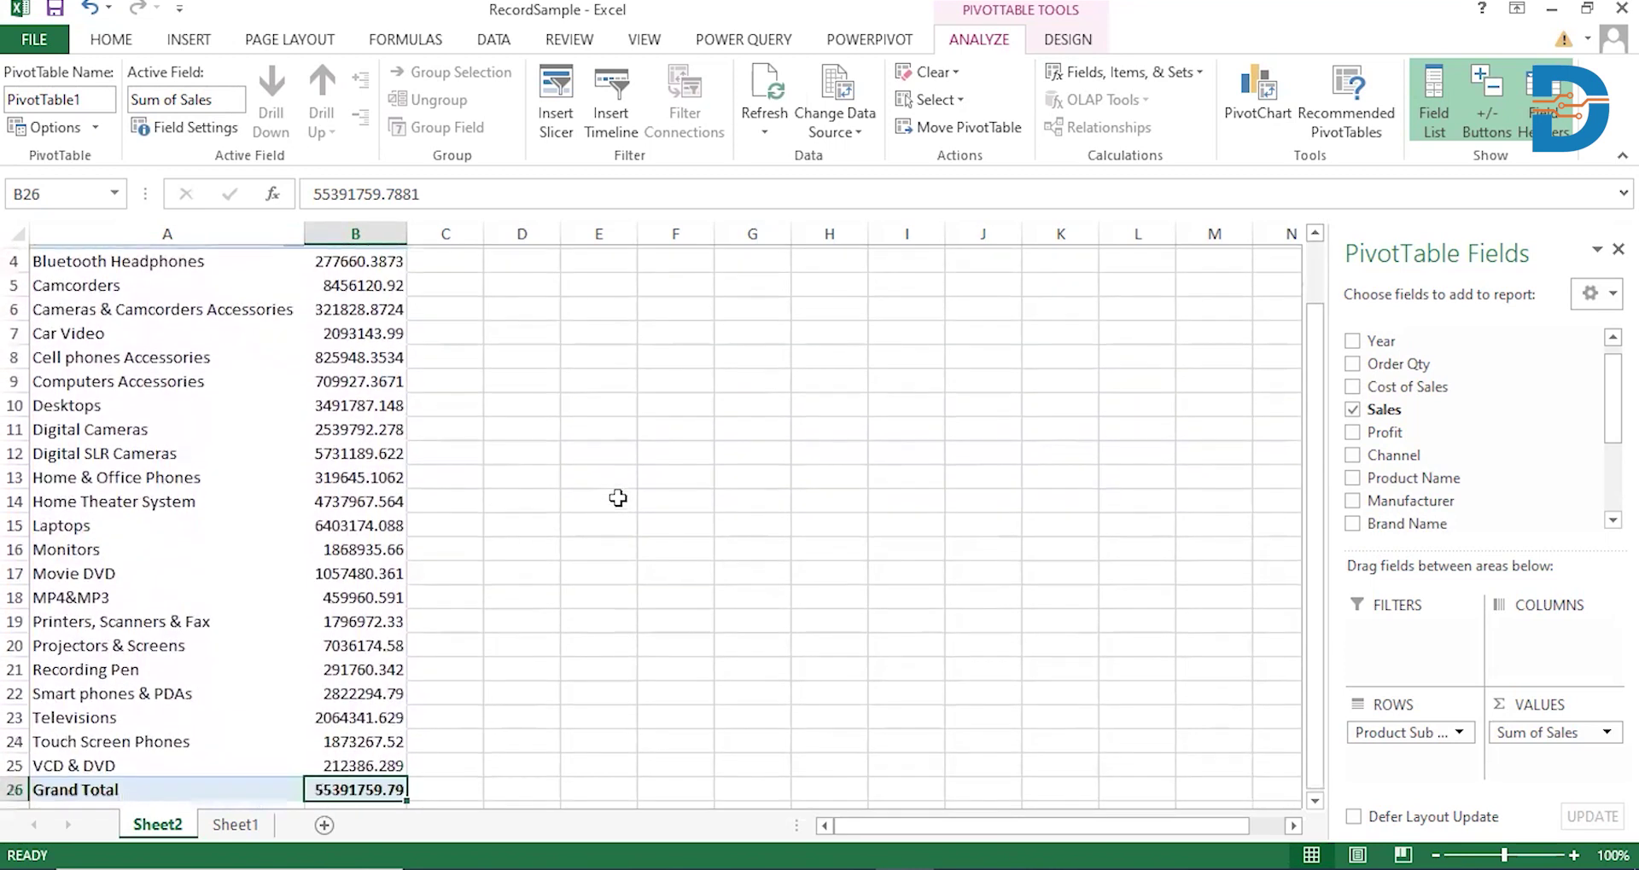
scroll(618, 498, "down", 1)
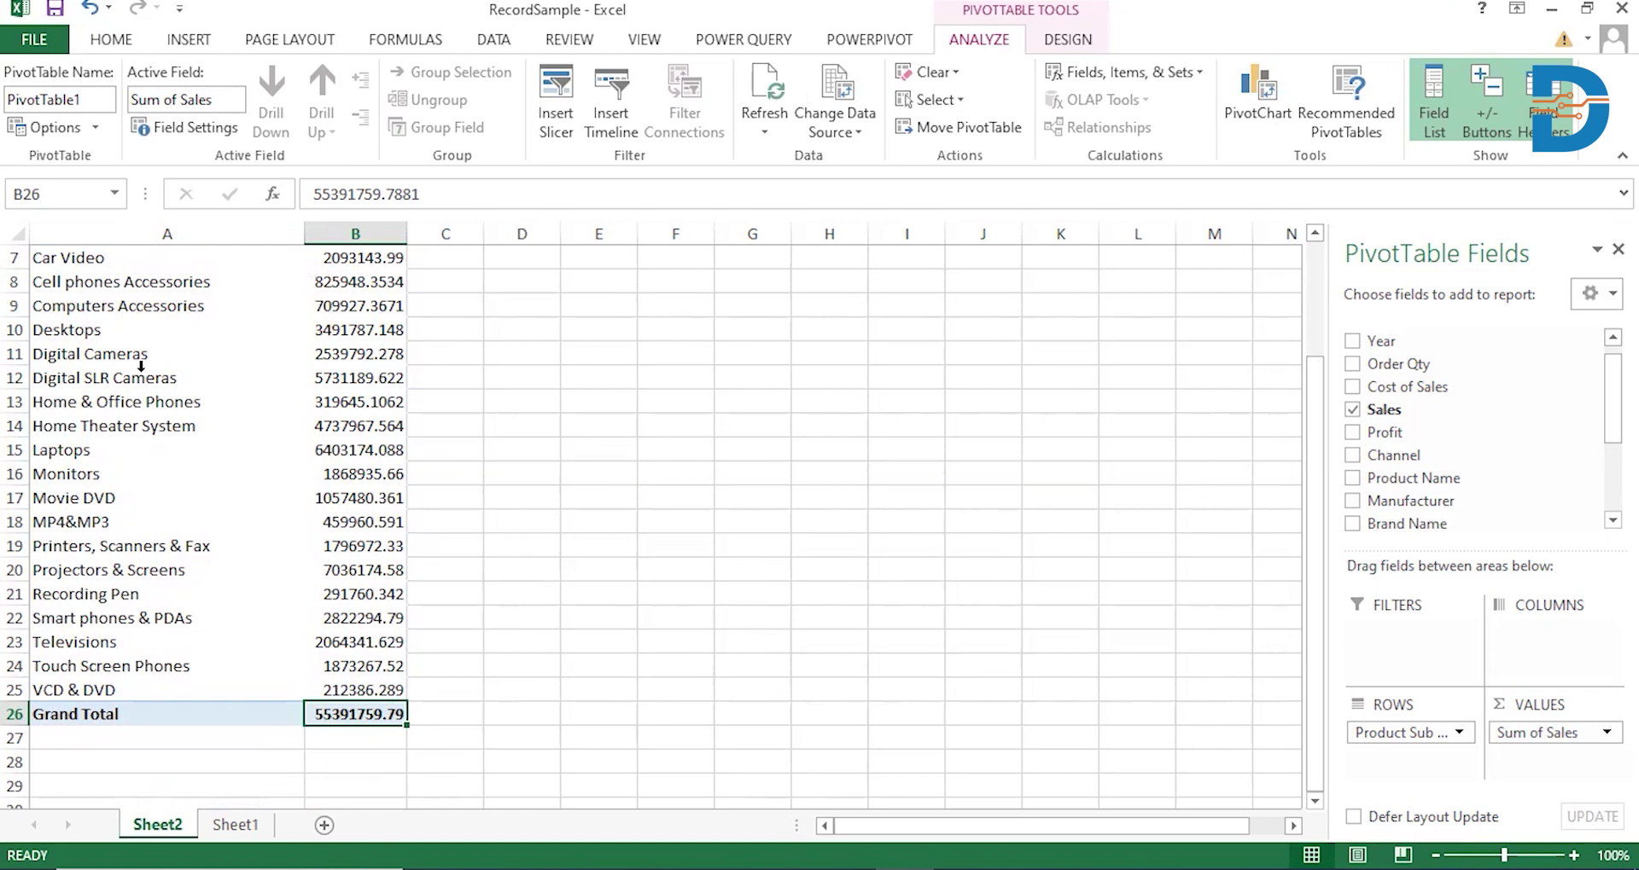
scroll(141, 366, "up", 2)
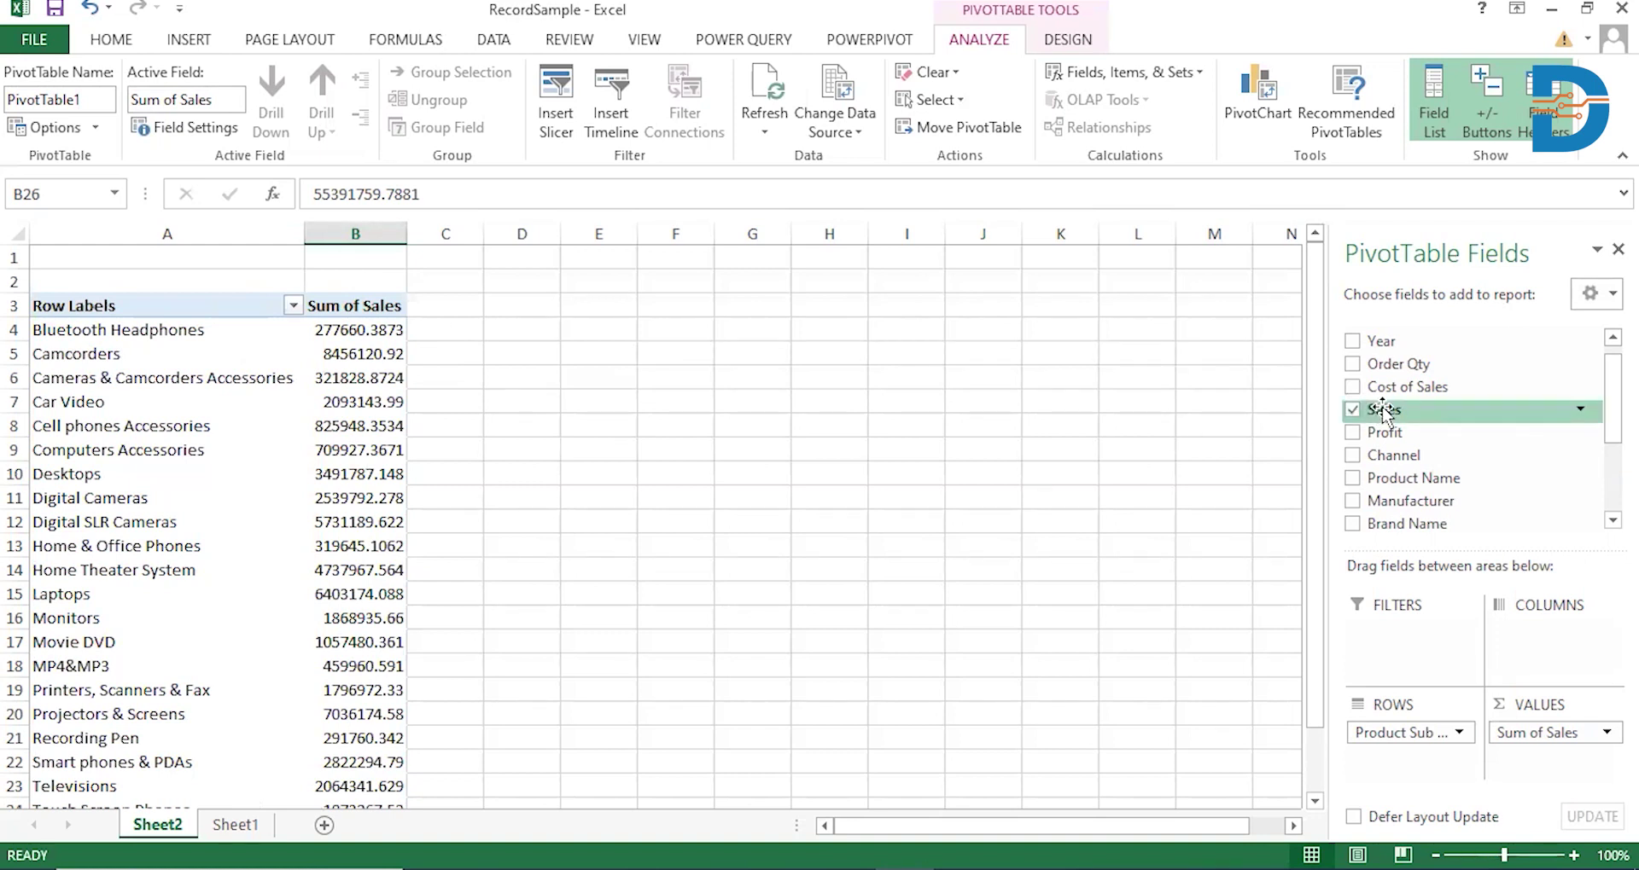
Add Sales to the Values area a second time and rename the new column's header as Contribution.
left_click_drag(1382, 413, 1569, 763)
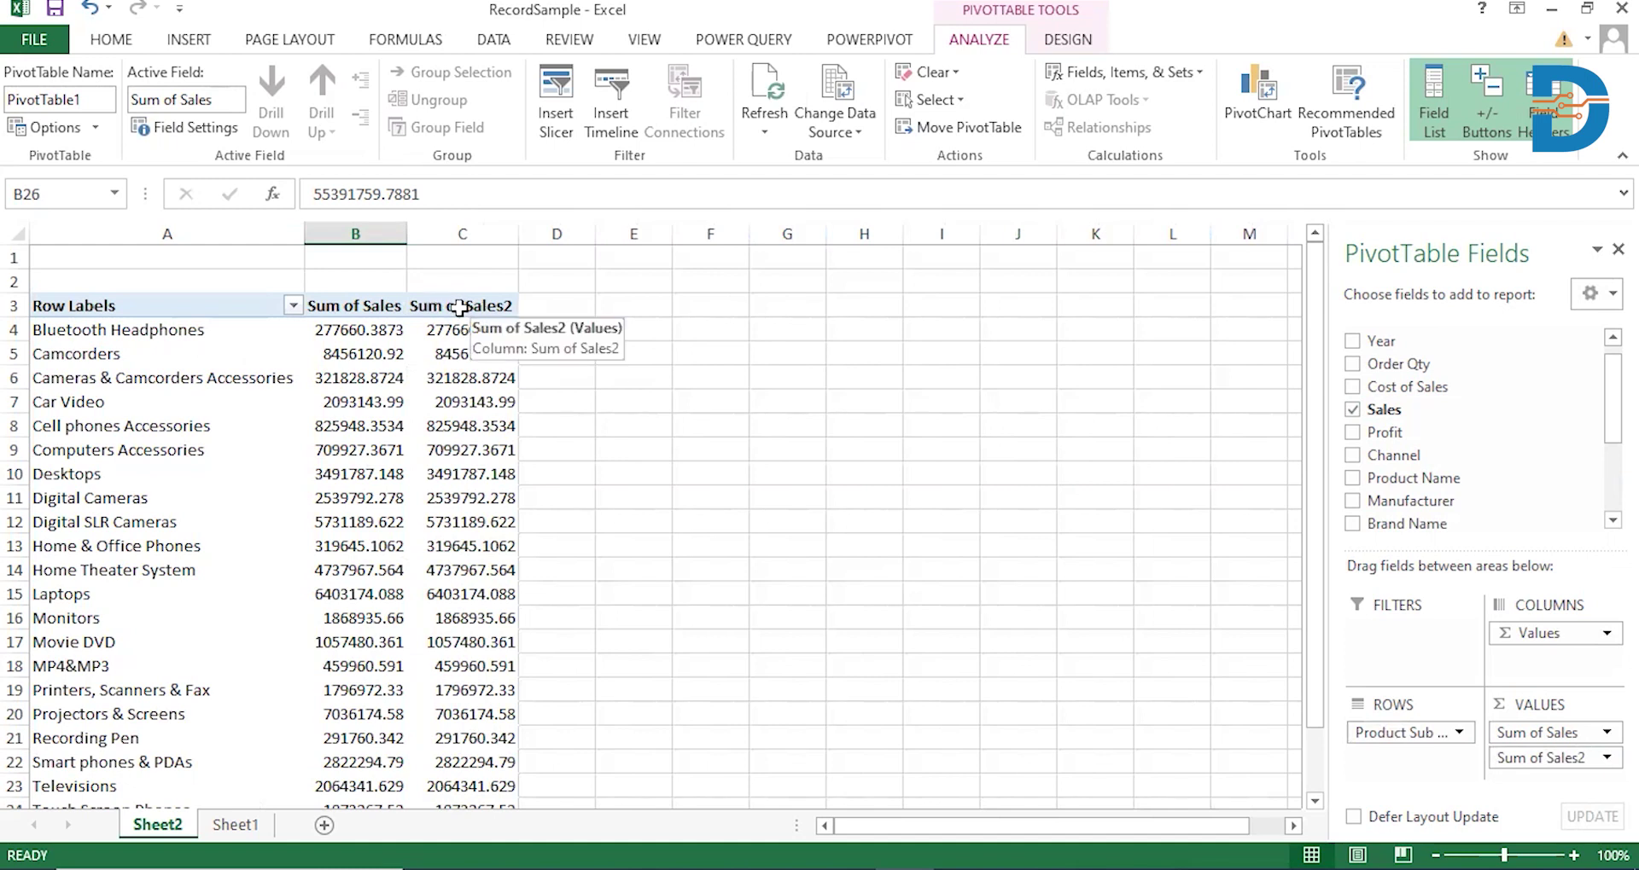
left_click(460, 306)
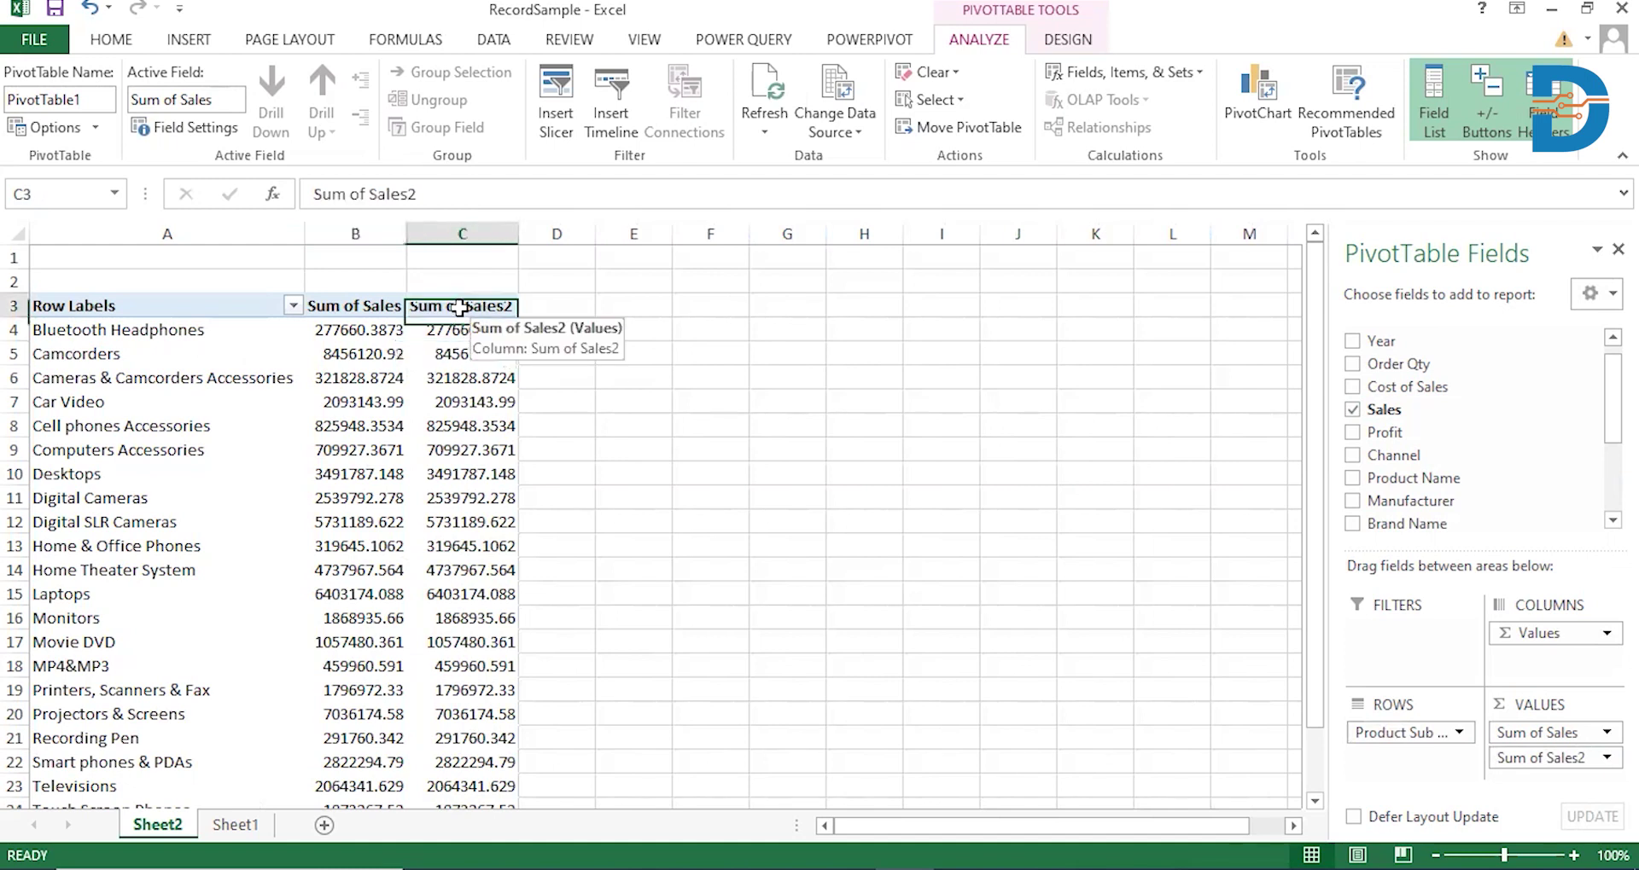
left_click(461, 191)
key("BackSpace")
key("BackSpace")
key("BackSpace")
key("BackSpace")
key("BackSpace")
key("BackSpace")
key("BackSpace")
key("BackSpace")
key("BackSpace")
key("BackSpace")
key("BackSpace")
key("BackSpace")
key("BackSpace")
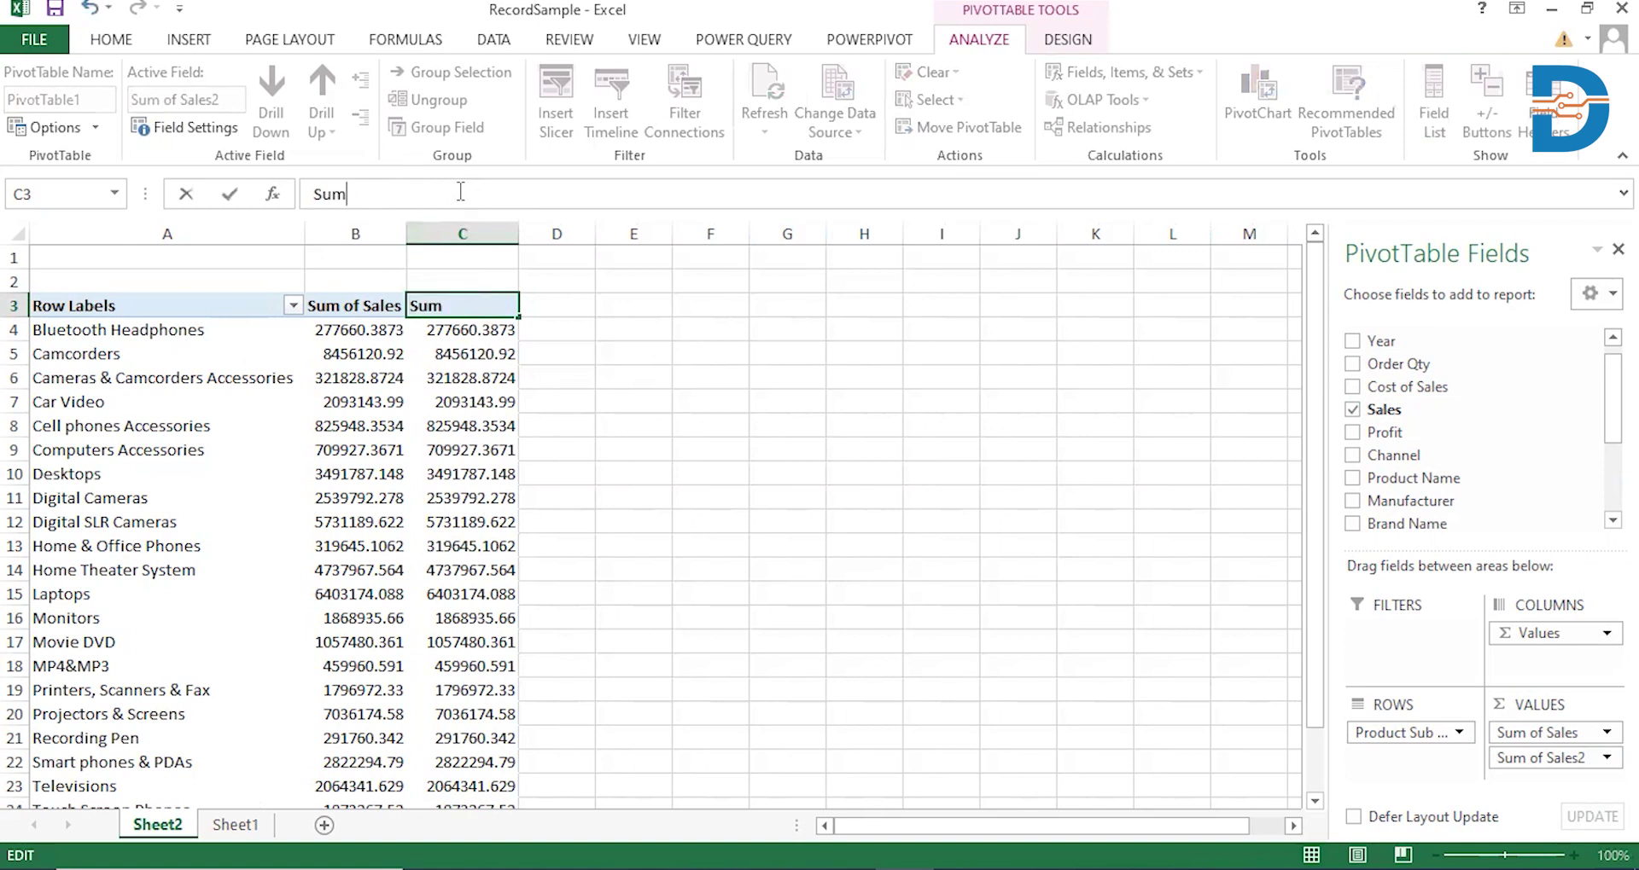
type("COntribution")
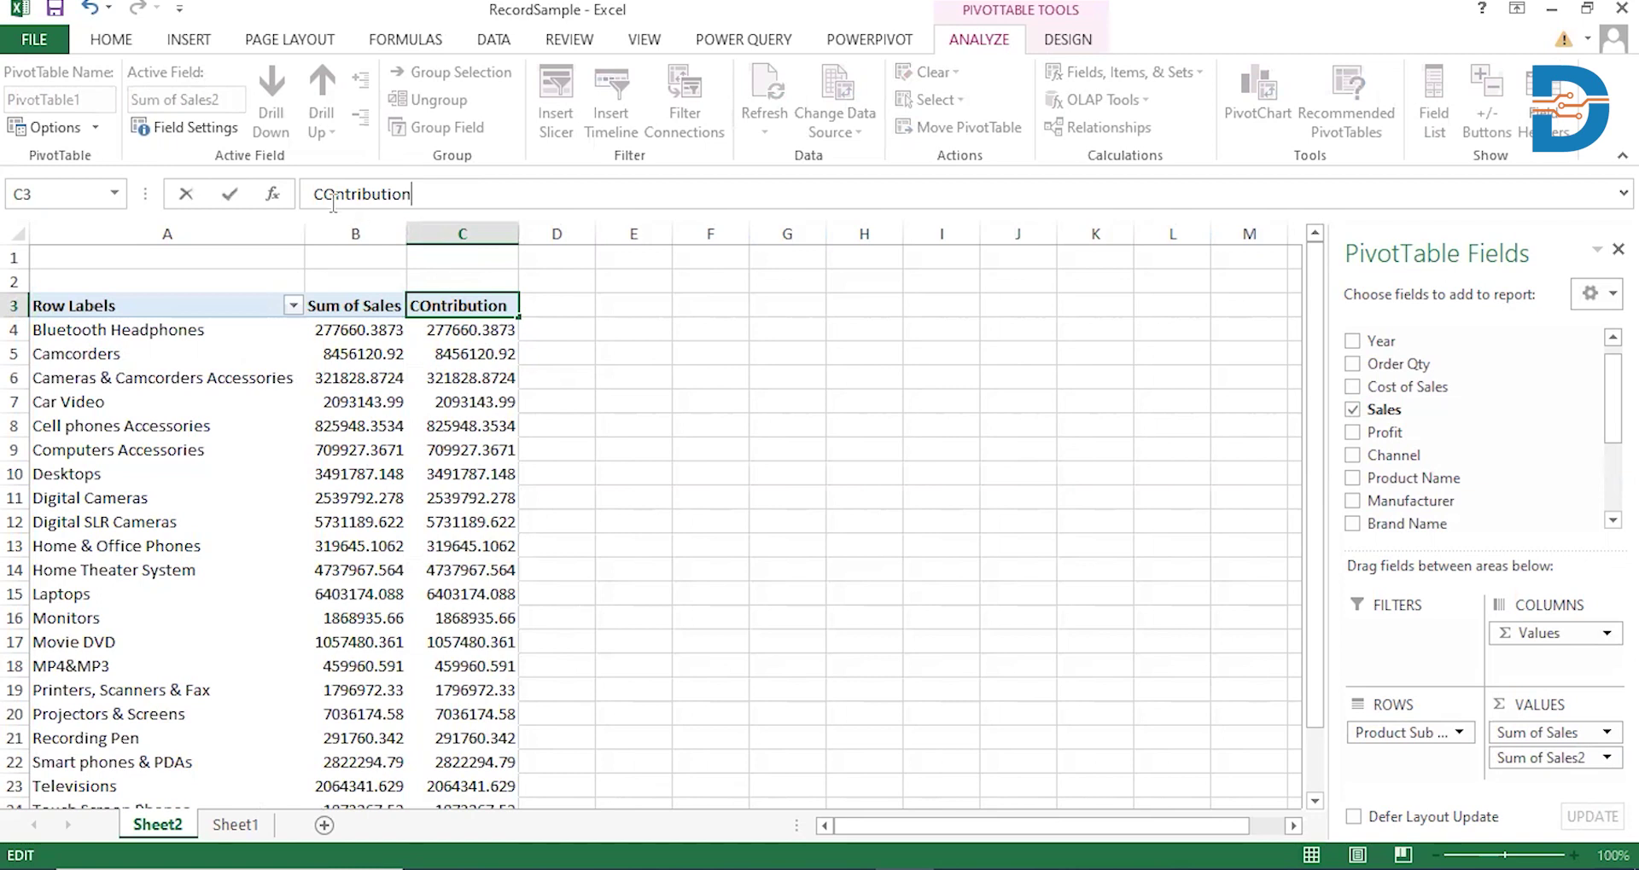
key("BackSpace")
type("0")
key("BackSpace")
type("o")
left_click(623, 401)
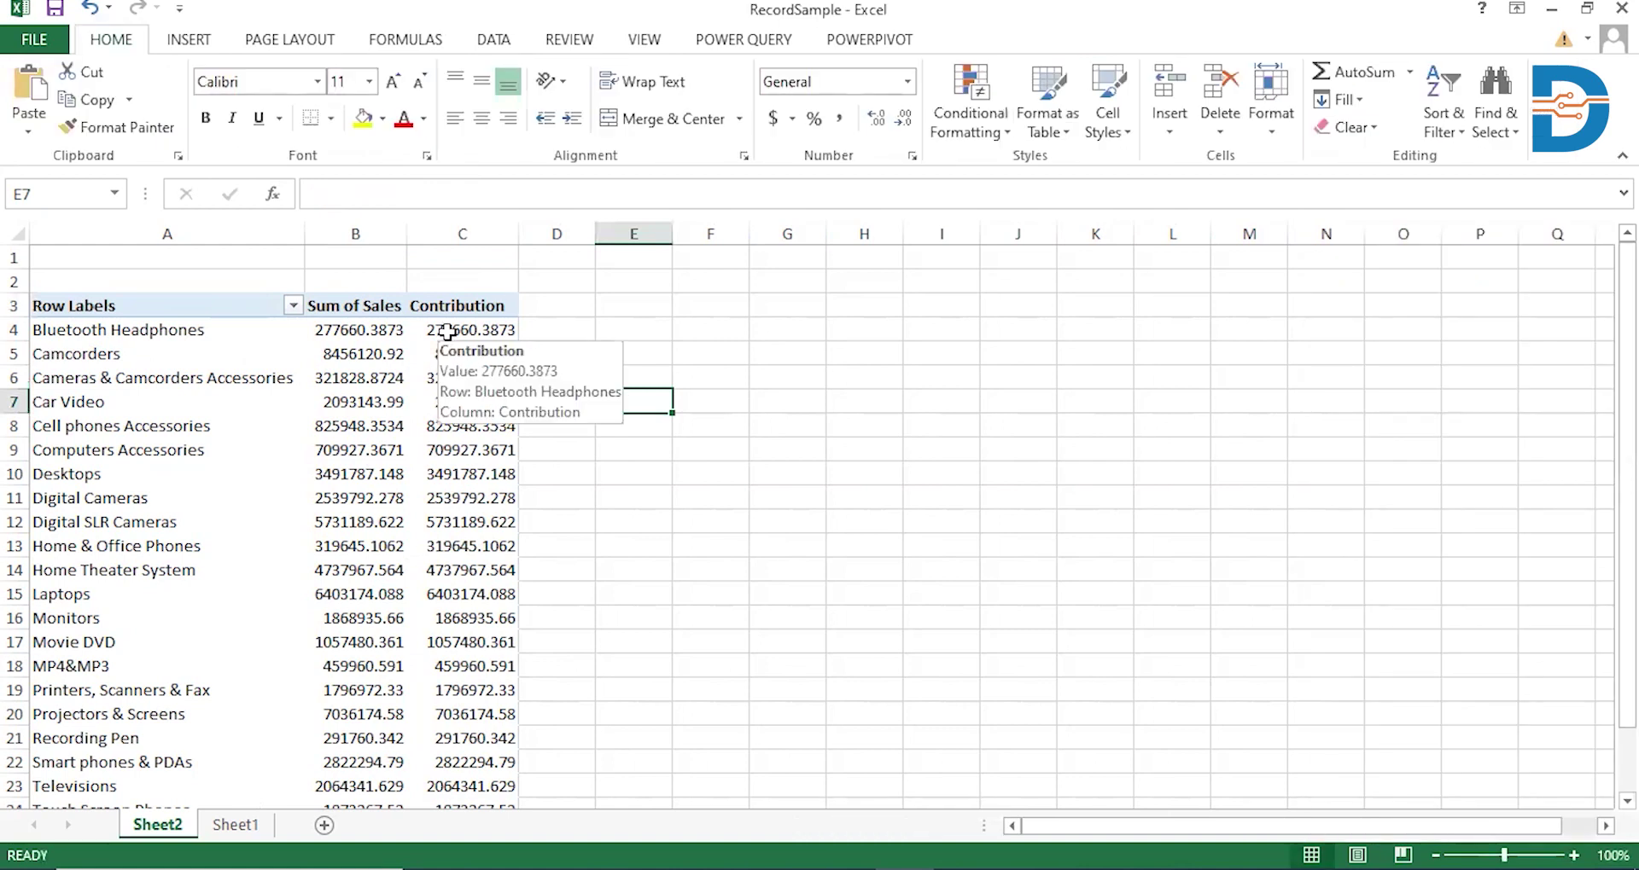
Show the Contribution column's values as % of Grand Total.
left_click(446, 332)
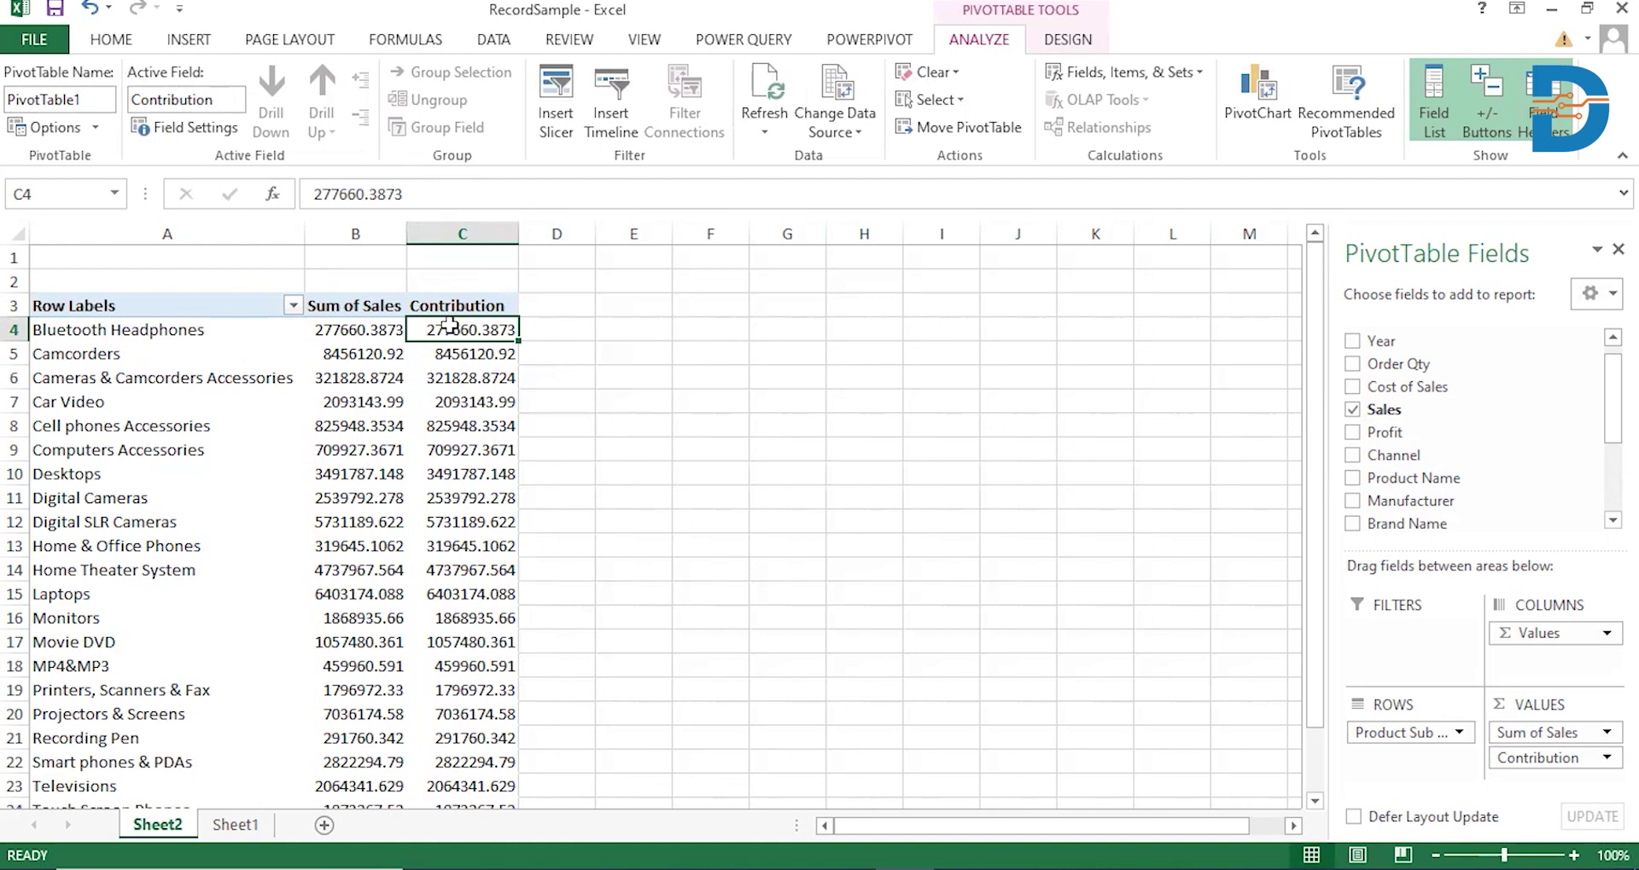
scroll(461, 486, "down", 5)
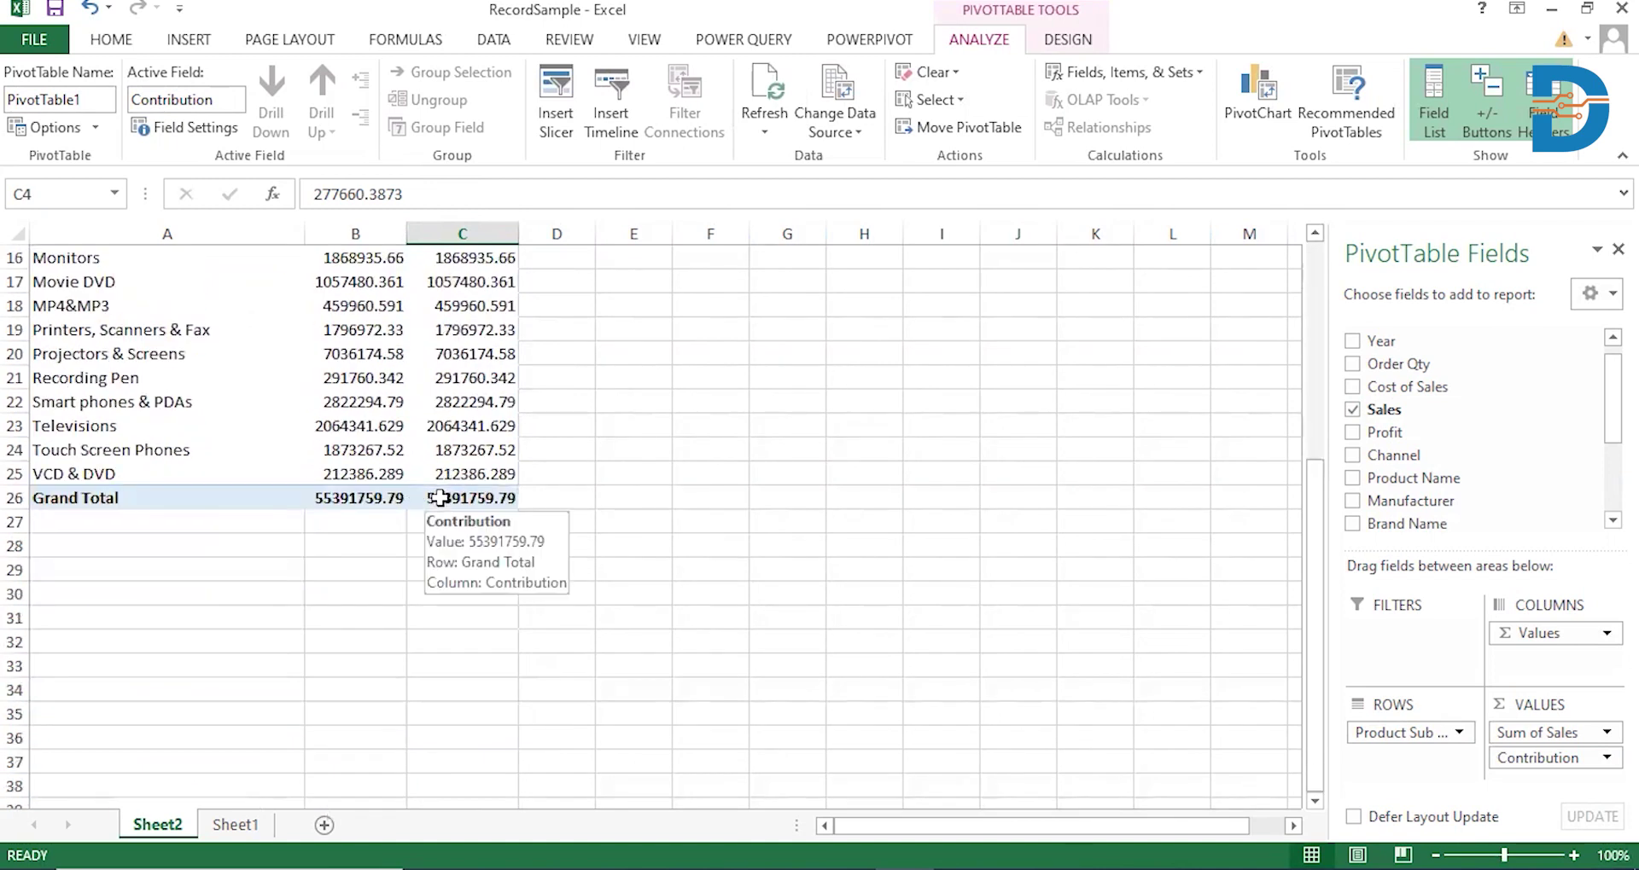
scroll(491, 412, "up", 5)
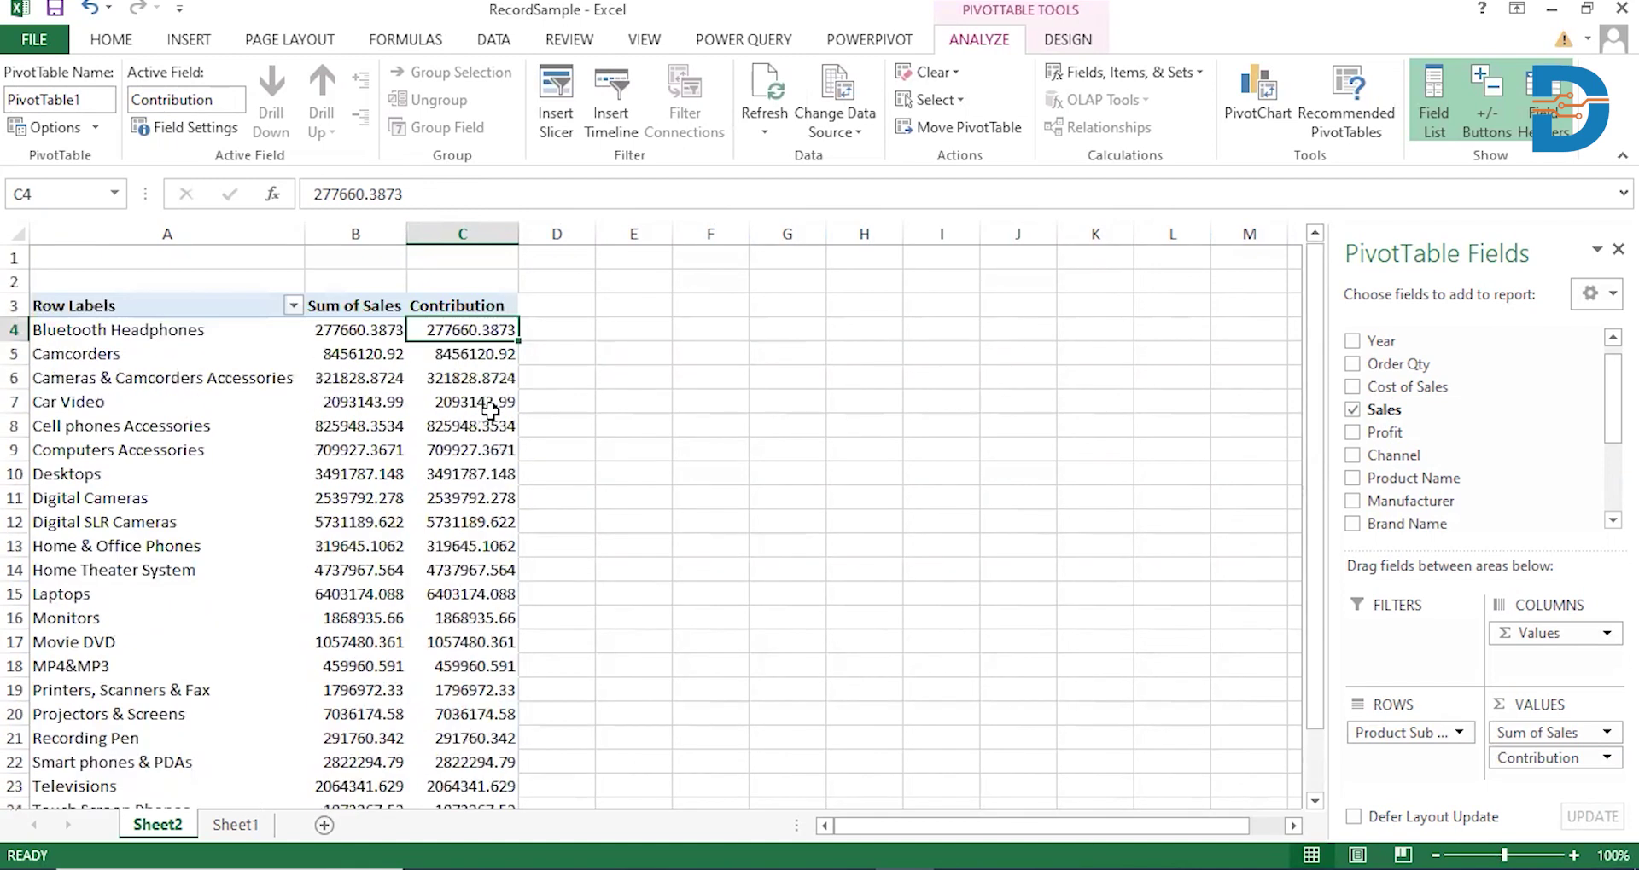
right_click(463, 331)
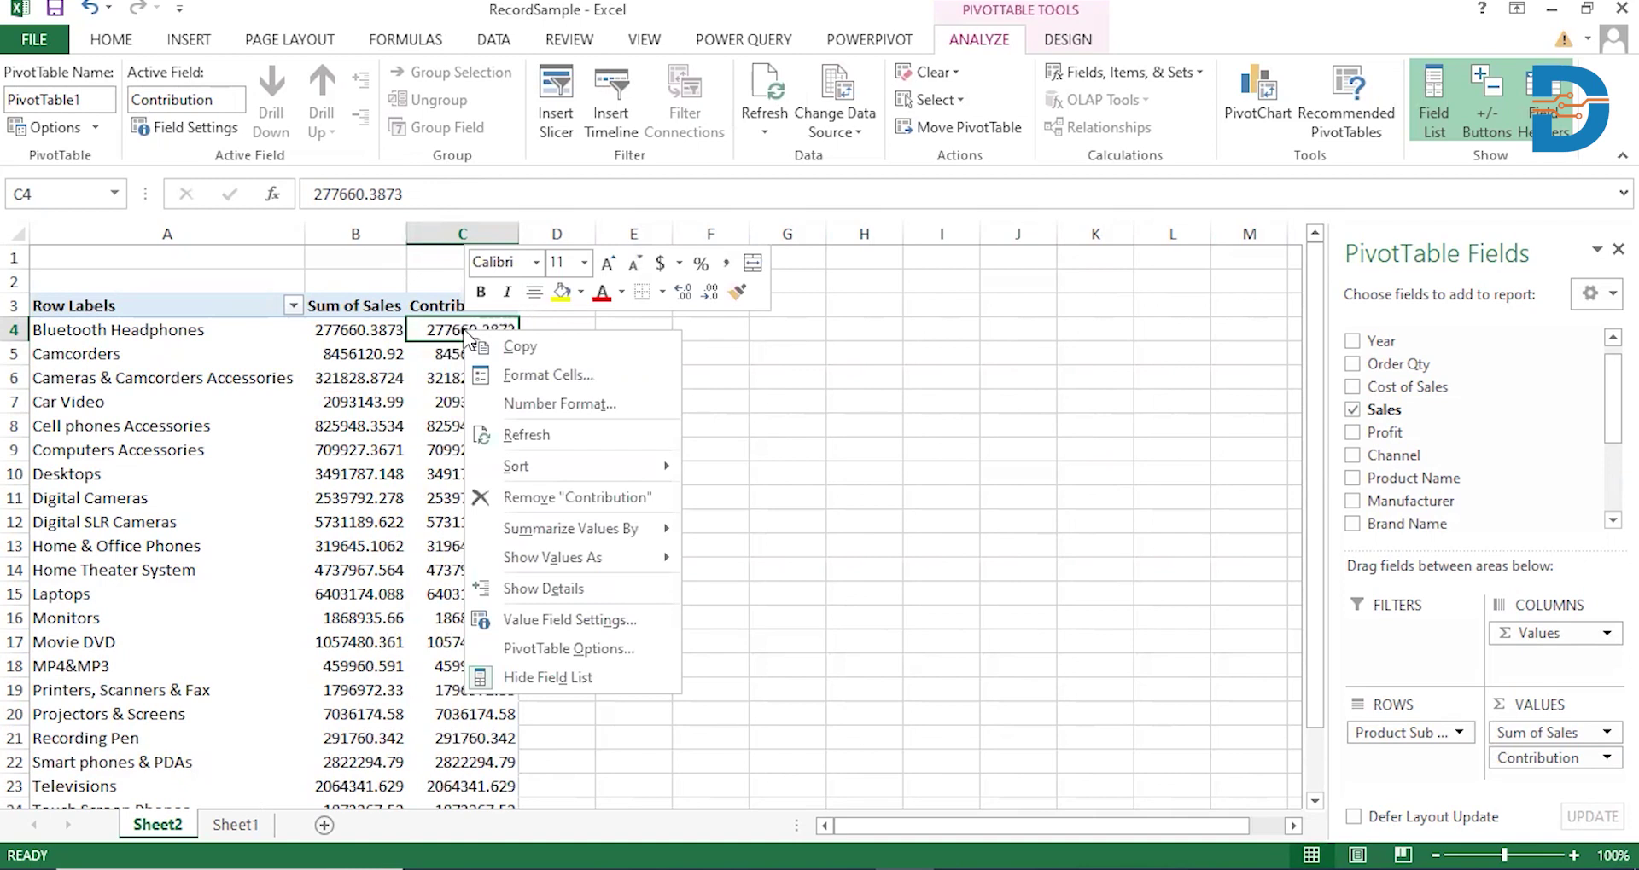
mouse_move(537, 562)
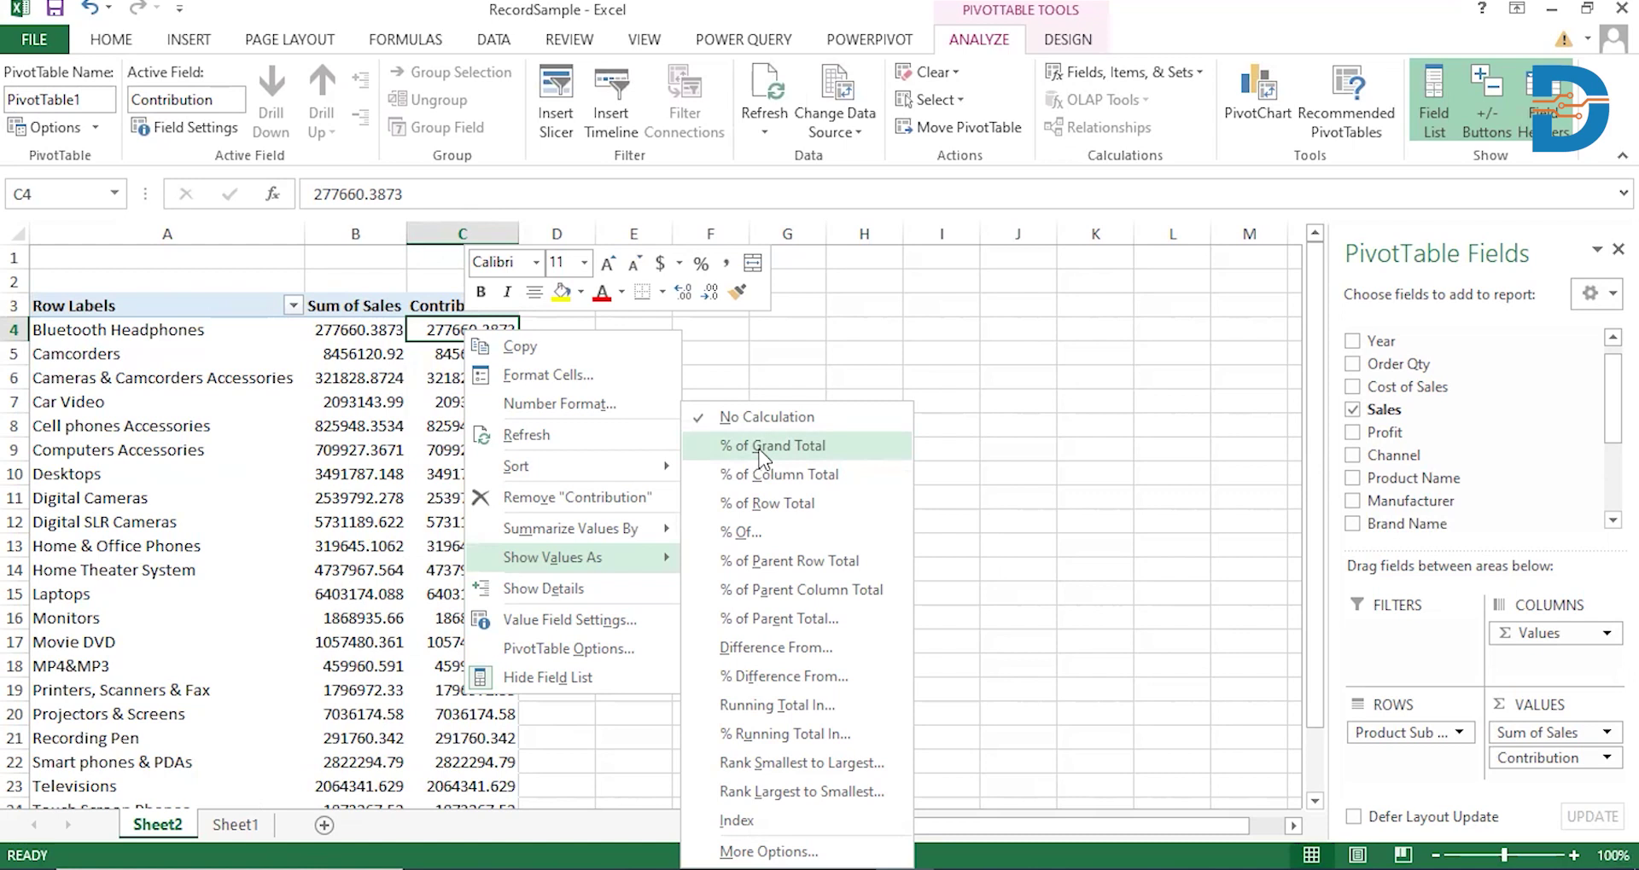
left_click(759, 452)
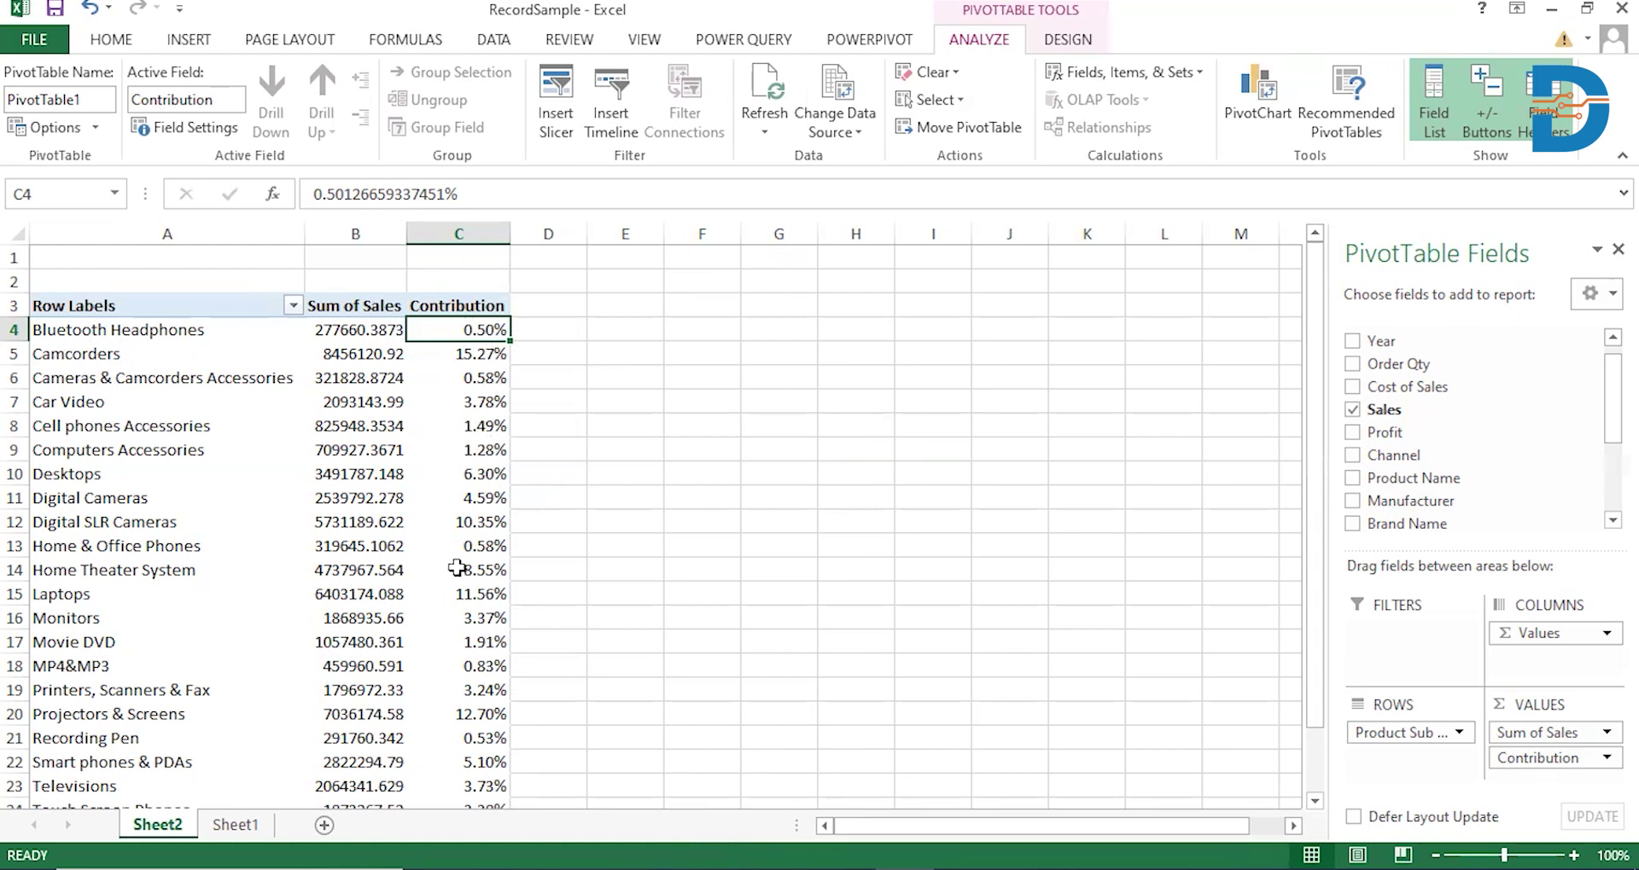
Sort the product subcategories by Contribution from largest to smallest.
mouse_move(456, 568)
mouse_move(463, 325)
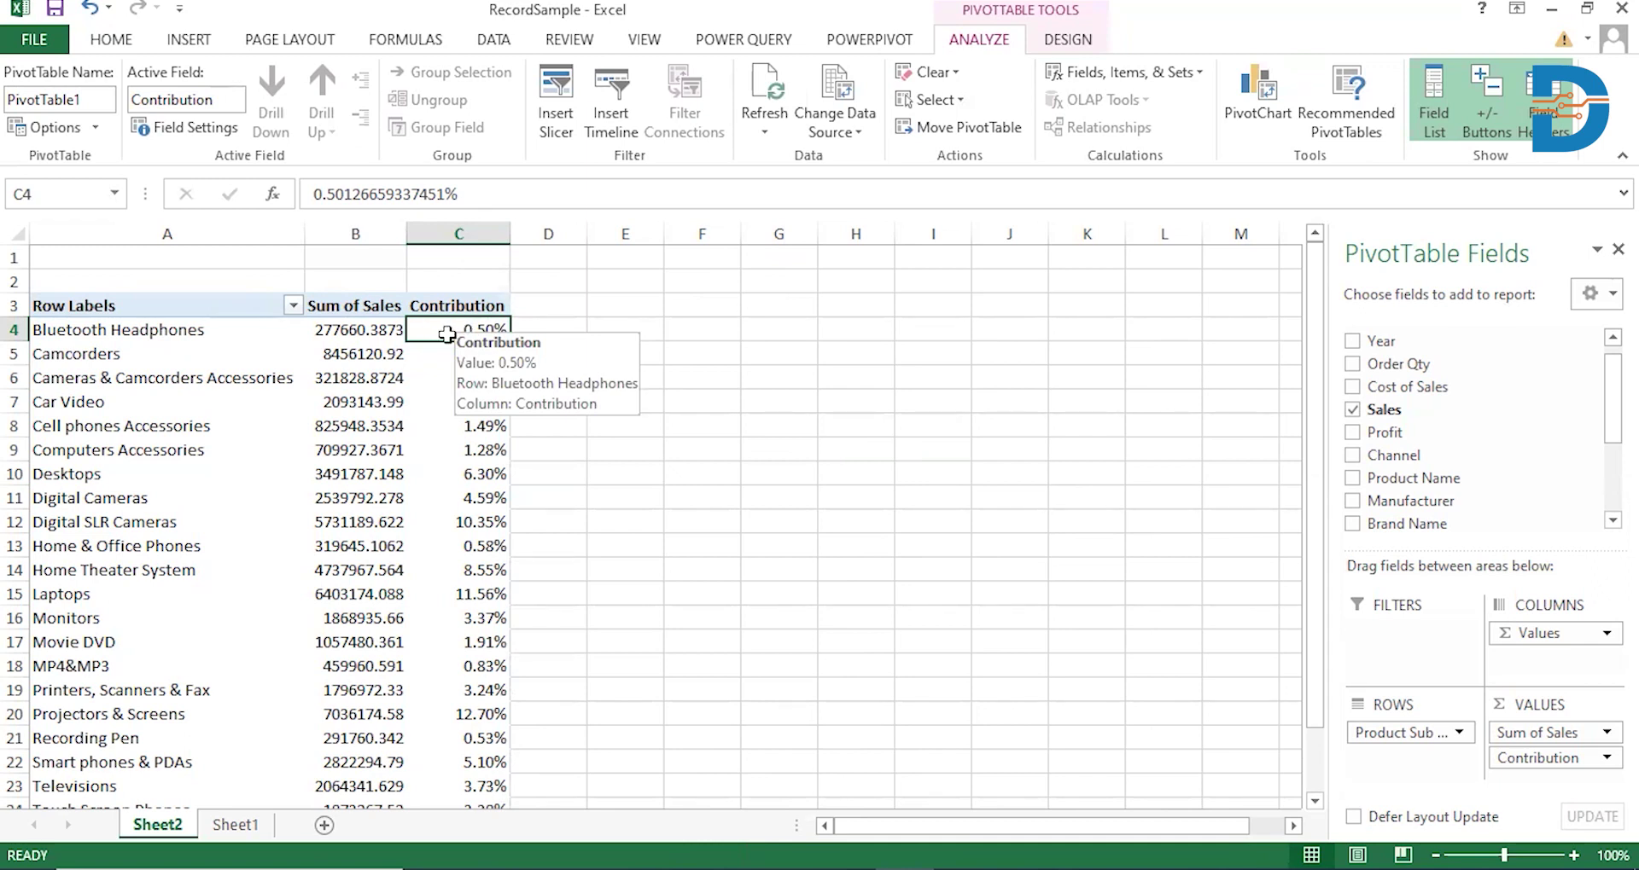
right_click(479, 330)
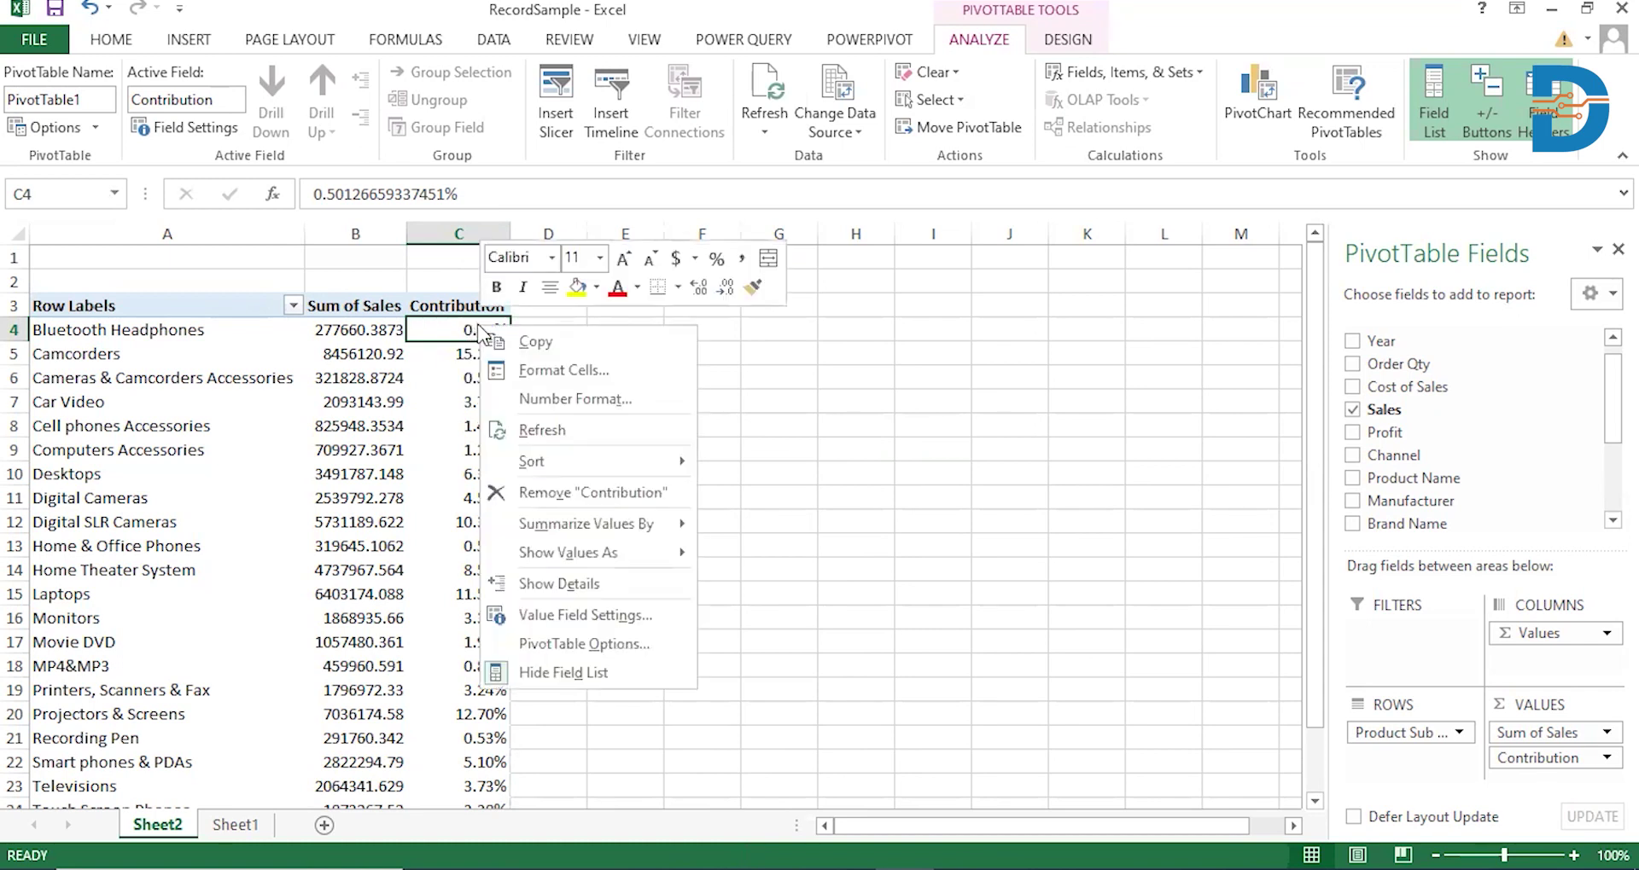
mouse_move(559, 461)
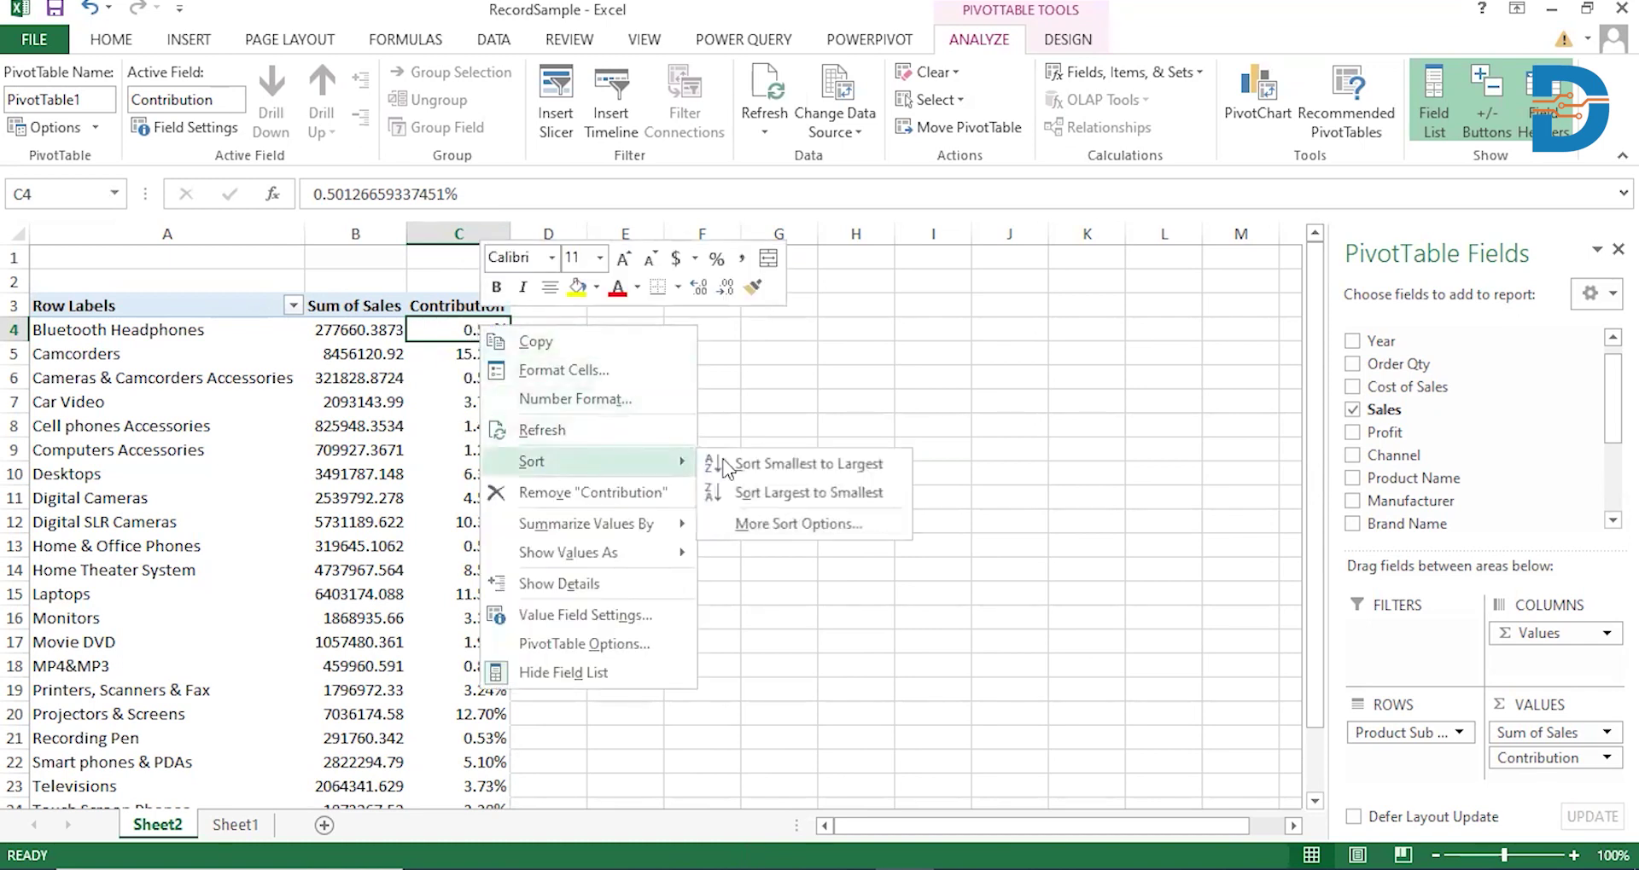
left_click(763, 495)
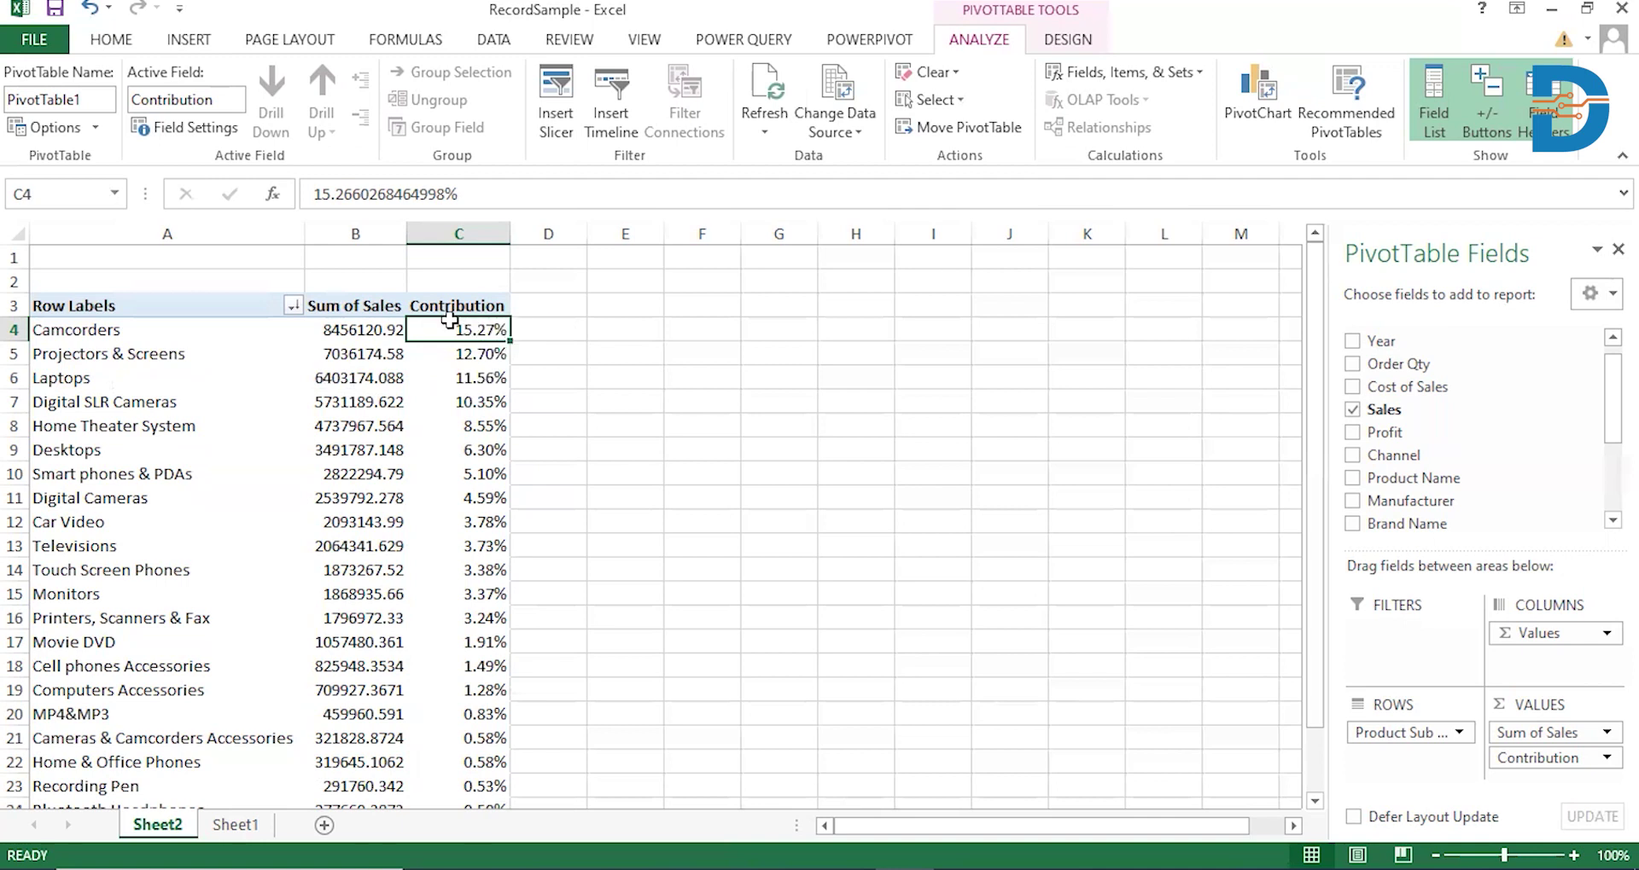
Review the sorted Contribution percentages from the highest subcategory down to the grand total.
scroll(577, 463, "down", 3)
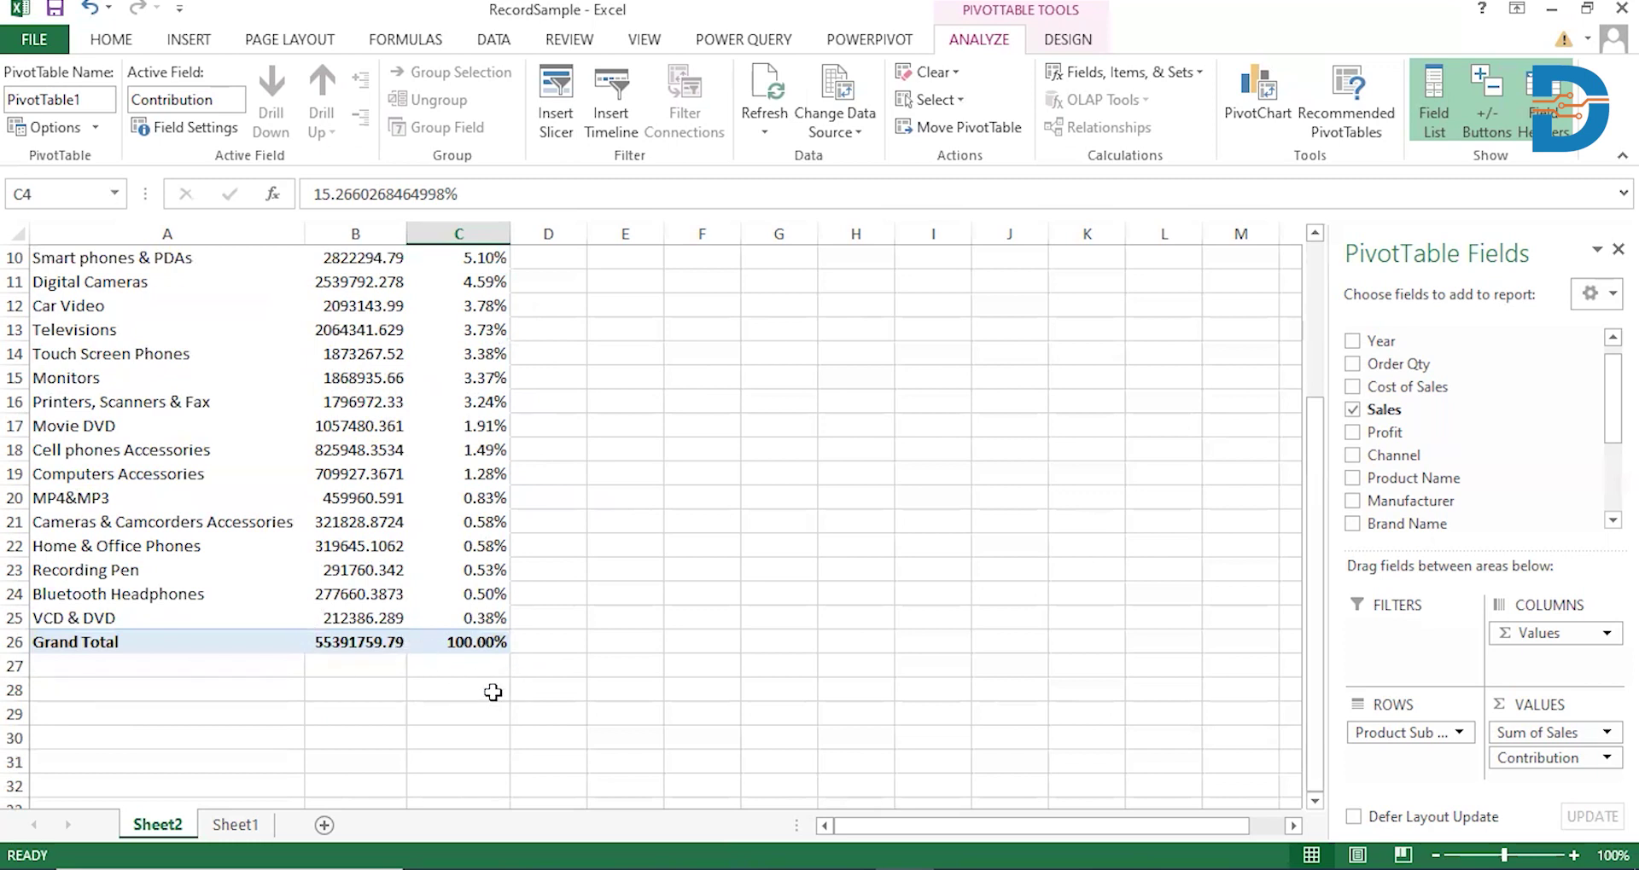
mouse_move(507, 652)
scroll(668, 416, "up", 3)
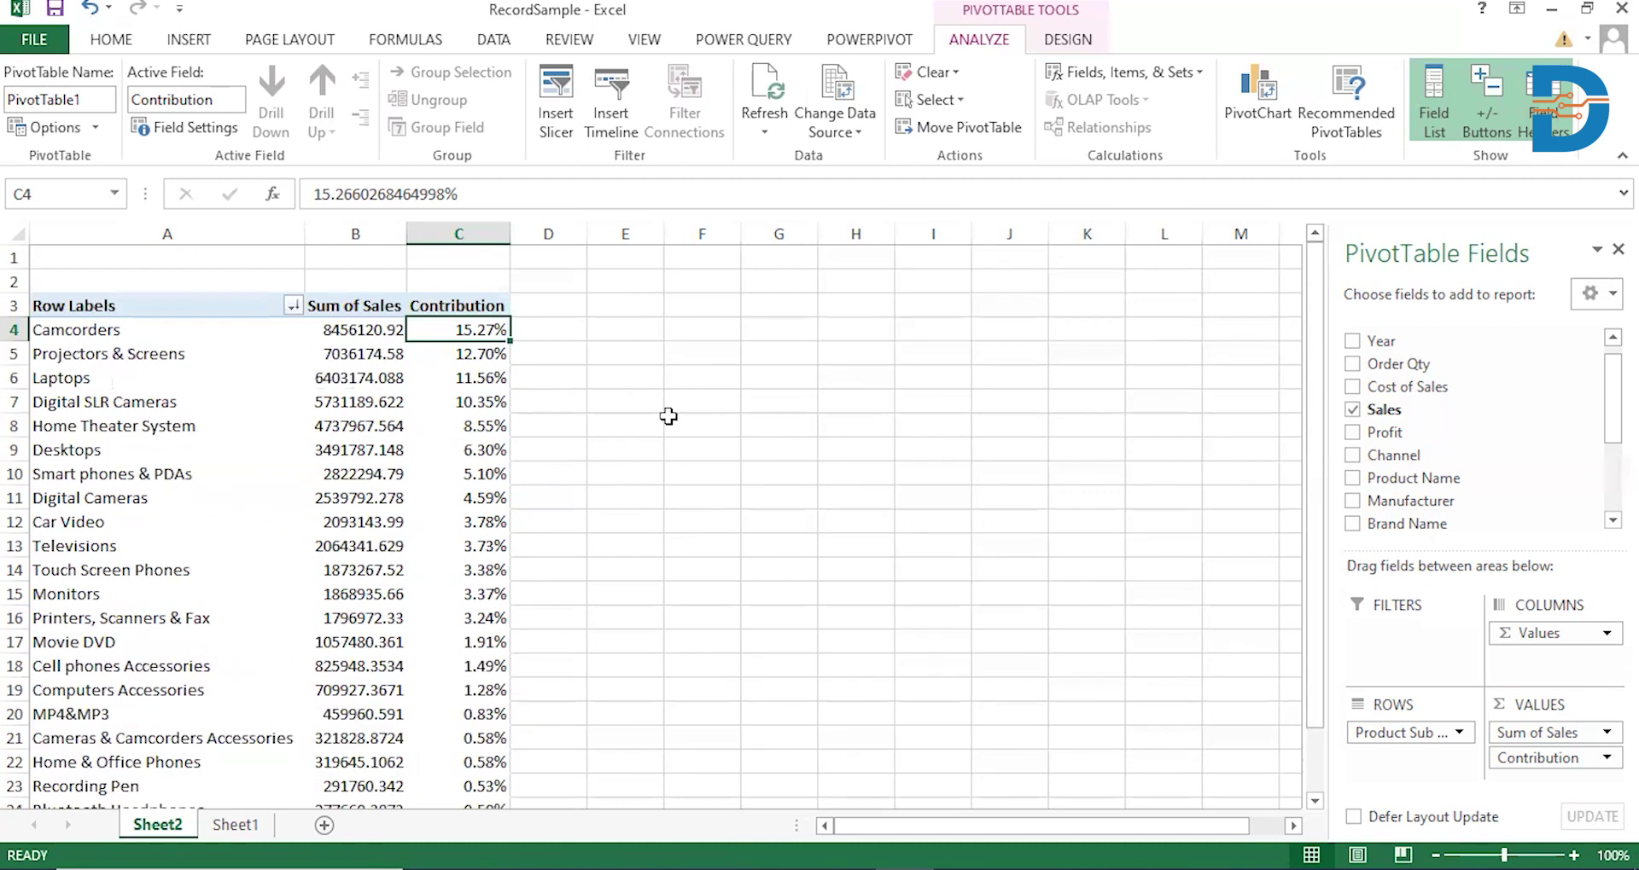
left_click(452, 305)
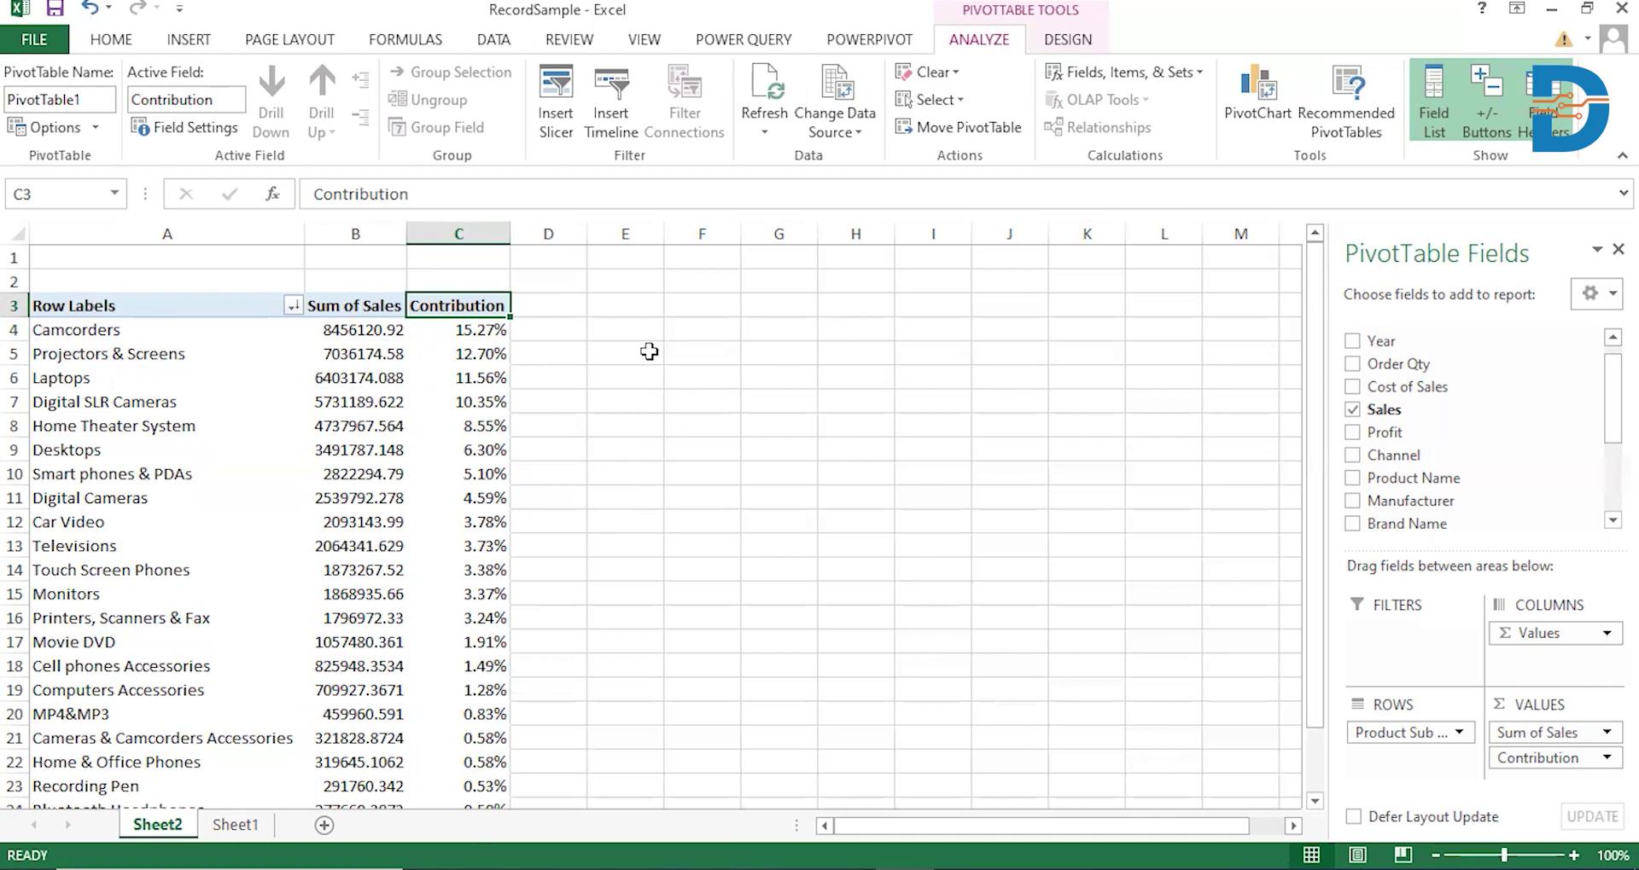
scroll(610, 398, "down", 2)
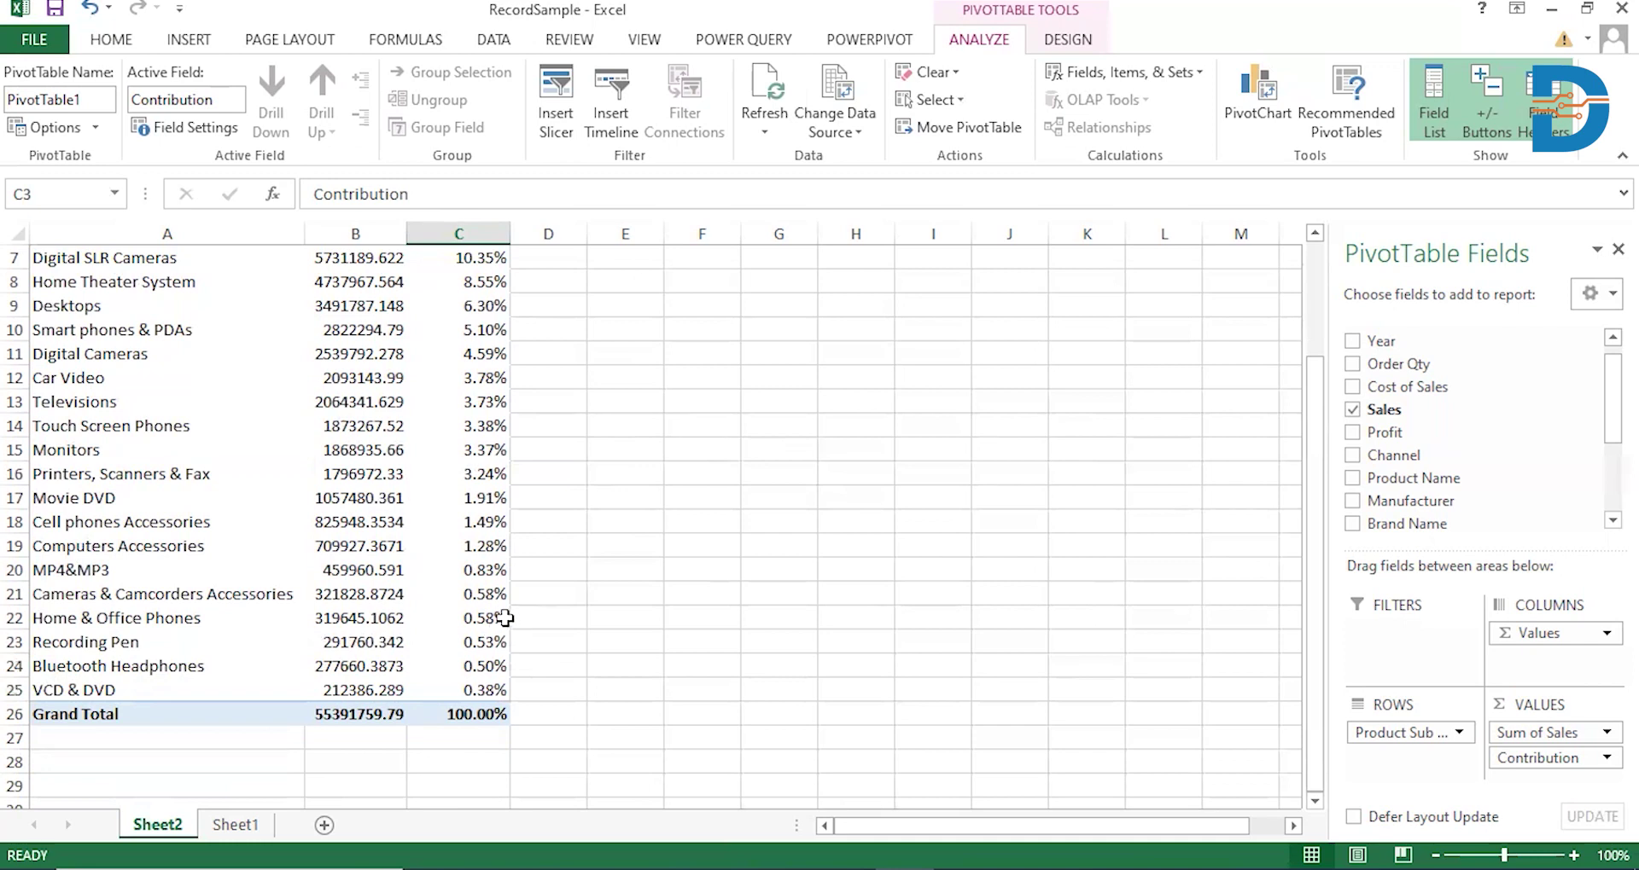
mouse_move(482, 606)
mouse_move(491, 574)
scroll(613, 458, "up", 2)
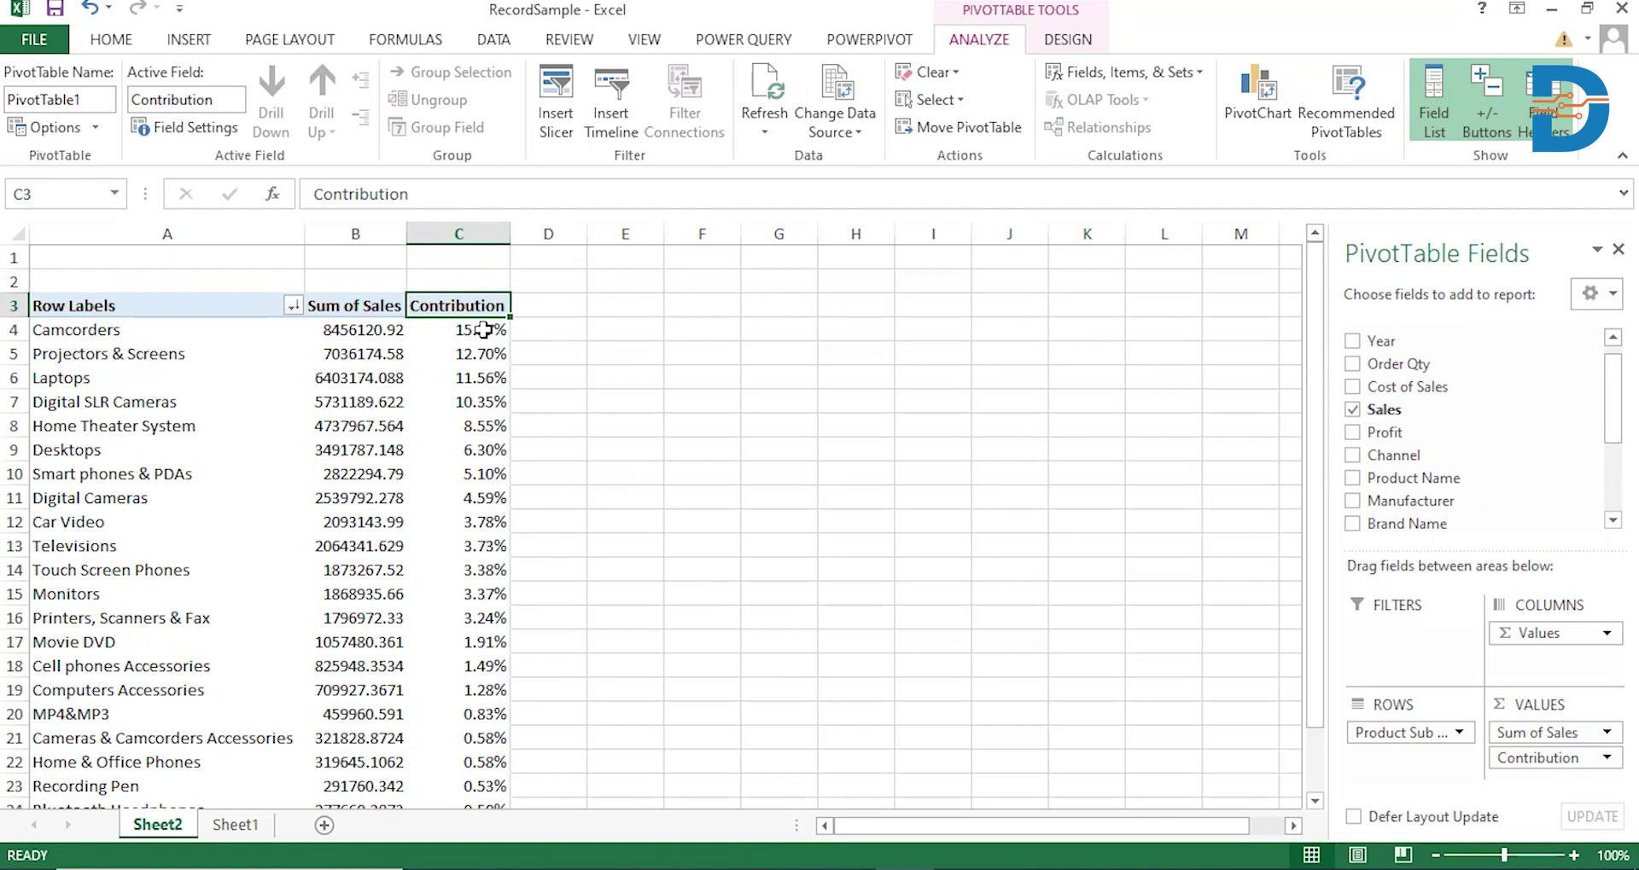
mouse_move(484, 329)
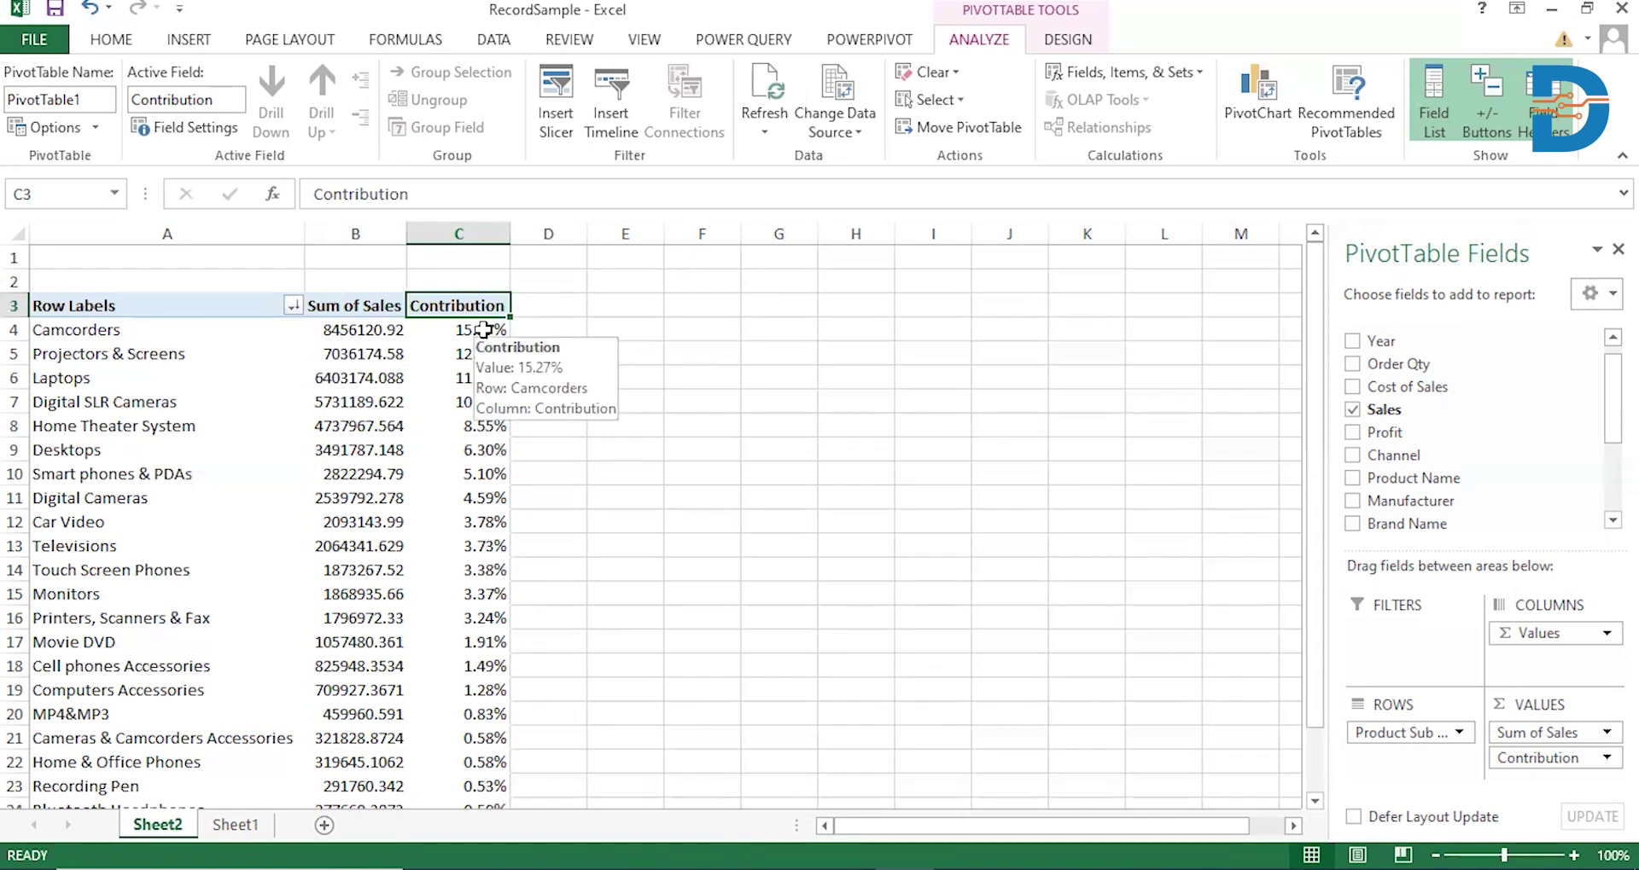